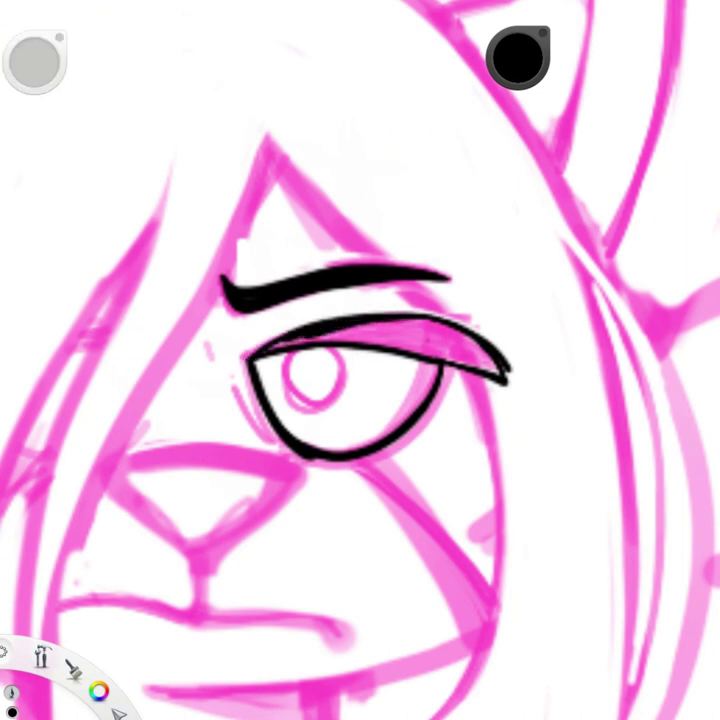
Step: Fill the upper eyelid solid black, taper its outer corner to a single point and smooth its lower edge
{"action": "left_click_drag", "start_coordinate": [495, 362], "coordinate": [278, 340]}
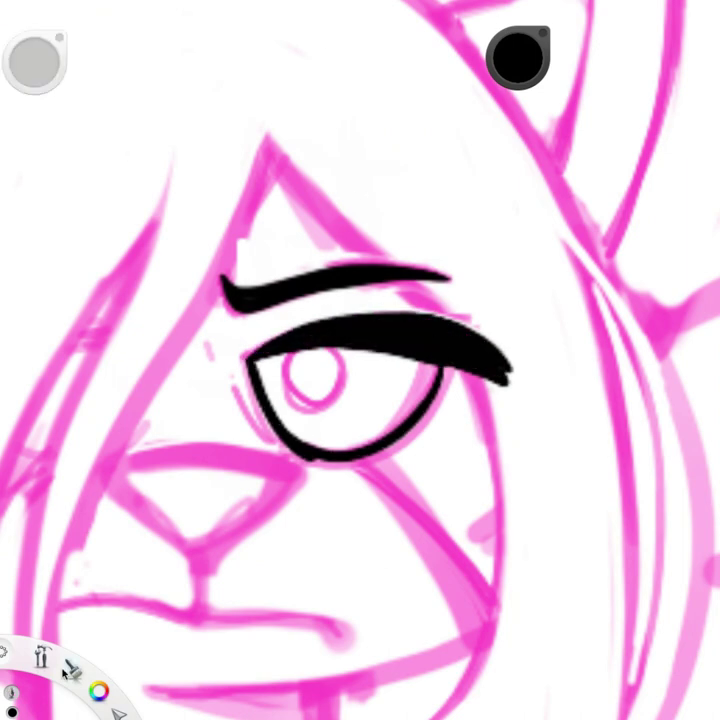
{"action": "left_click_drag", "start_coordinate": [448, 368], "coordinate": [529, 376]}
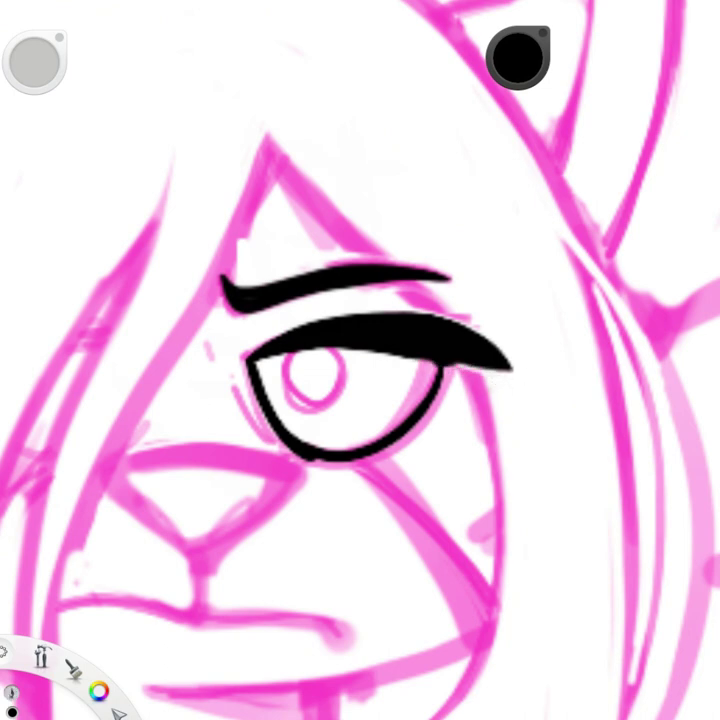
{"action": "left_click_drag", "start_coordinate": [442, 366], "coordinate": [363, 352]}
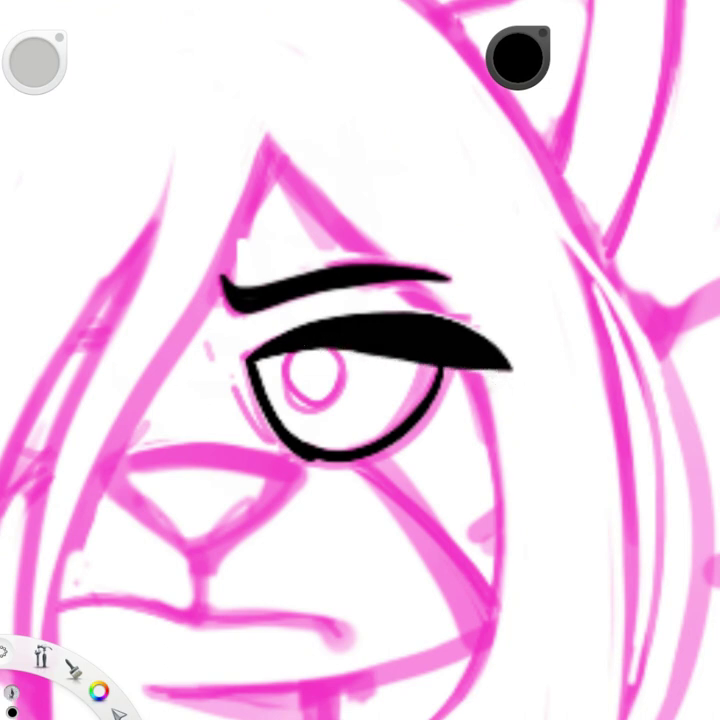
Step: Ink the round iris under the eyelid and add thin crease strokes around the lower eye in black
{"action": "mouse_move", "coordinate": [312, 345]}
{"action": "left_mouse_down"}
{"action": "mouse_move", "coordinate": [287, 385]}
{"action": "mouse_move", "coordinate": [312, 346]}
{"action": "left_mouse_up"}
{"action": "left_click_drag", "start_coordinate": [236, 385], "coordinate": [328, 458]}
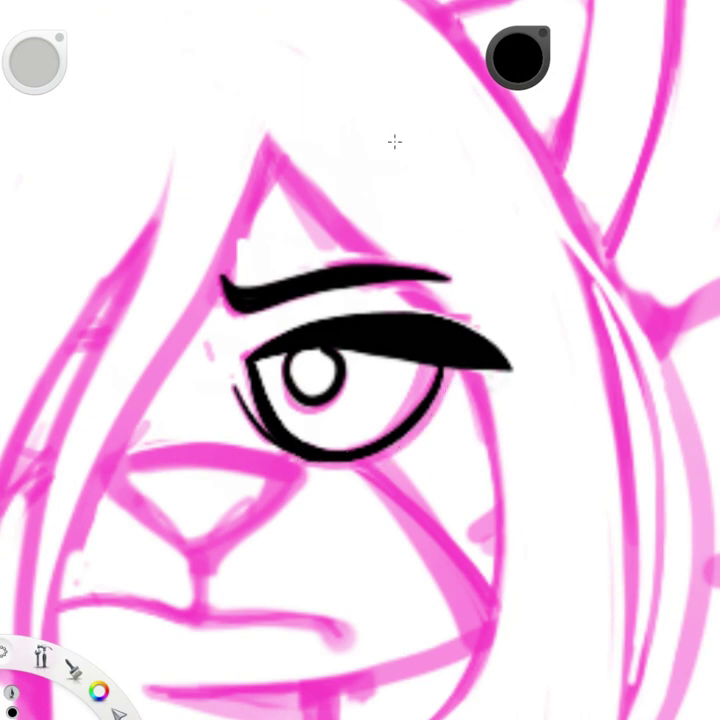
{"action": "mouse_move", "coordinate": [440, 387]}
{"action": "left_mouse_down"}
{"action": "mouse_move", "coordinate": [300, 462]}
{"action": "mouse_move", "coordinate": [402, 455]}
{"action": "mouse_move", "coordinate": [432, 436]}
{"action": "left_mouse_up"}
Step: Clean up and thin the crease lines under the eye, and add small crease marks beside the brow's inner end
{"action": "scroll", "coordinate": [275, 369], "scroll_direction": "down", "scroll_amount": 3}
{"action": "scroll", "coordinate": [275, 369], "scroll_direction": "up", "scroll_amount": 5}
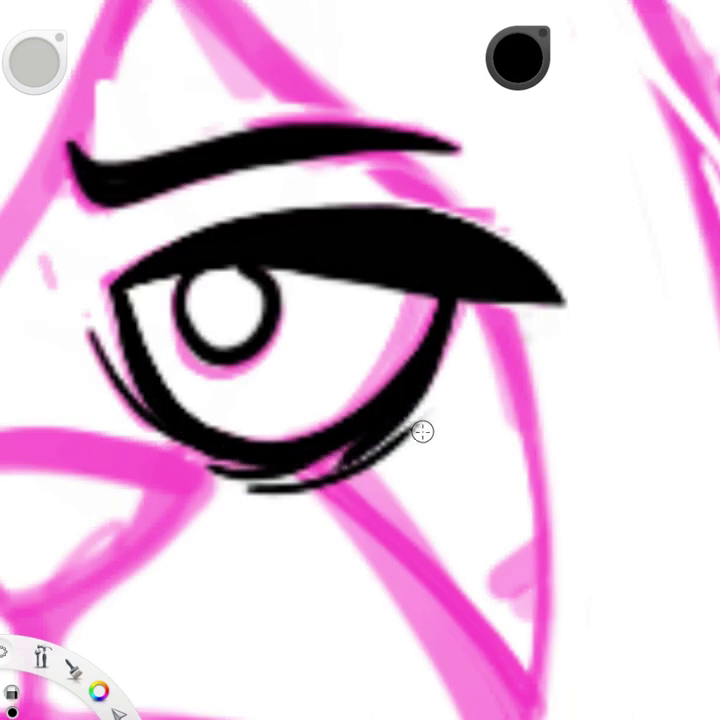
{"action": "mouse_move", "coordinate": [423, 431]}
{"action": "left_mouse_down"}
{"action": "mouse_move", "coordinate": [373, 454]}
{"action": "mouse_move", "coordinate": [294, 518]}
{"action": "left_mouse_up"}
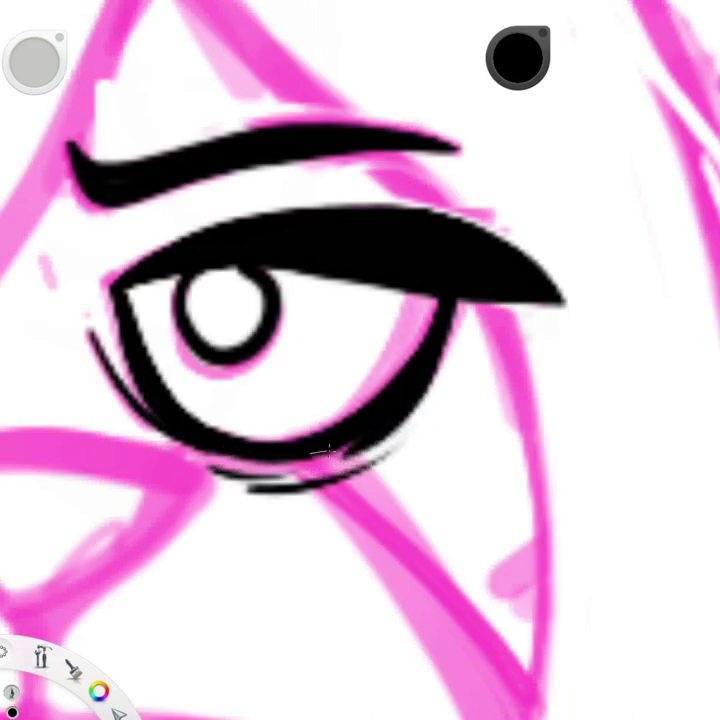
{"action": "mouse_move", "coordinate": [422, 421]}
{"action": "left_mouse_down"}
{"action": "mouse_move", "coordinate": [380, 438]}
{"action": "mouse_move", "coordinate": [172, 446]}
{"action": "left_mouse_up"}
{"action": "left_click_drag", "start_coordinate": [61, 190], "coordinate": [92, 230]}
{"action": "scroll", "coordinate": [360, 360], "scroll_direction": "down", "scroll_amount": 5}
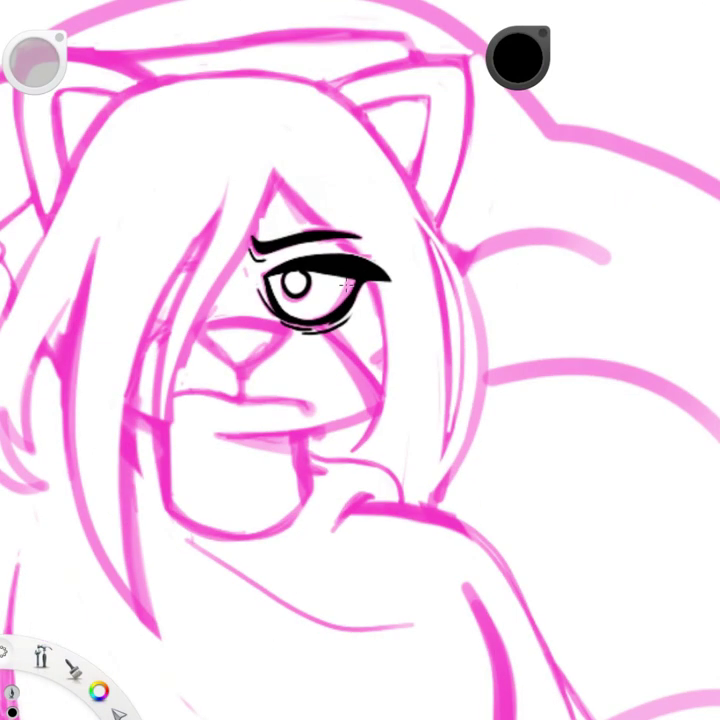
Step: Ink the nose outline with its curved sides and top edge, plus the vertical line down to the mouth
{"action": "scroll", "coordinate": [323, 283], "scroll_direction": "up", "scroll_amount": 5}
{"action": "left_click_drag", "start_coordinate": [318, 250], "coordinate": [318, 365]}
{"action": "mouse_move", "coordinate": [486, 113]}
{"action": "left_mouse_down"}
{"action": "mouse_move", "coordinate": [426, 191]}
{"action": "mouse_move", "coordinate": [318, 249]}
{"action": "left_mouse_up"}
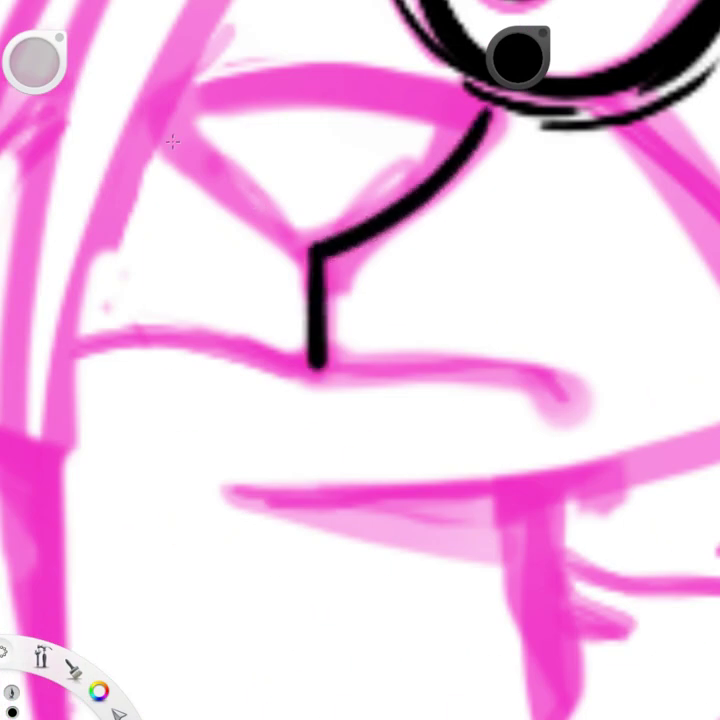
{"action": "mouse_move", "coordinate": [152, 122]}
{"action": "left_mouse_down"}
{"action": "mouse_move", "coordinate": [193, 187]}
{"action": "mouse_move", "coordinate": [345, 248]}
{"action": "left_mouse_up"}
{"action": "mouse_move", "coordinate": [185, 93]}
{"action": "left_mouse_down"}
{"action": "mouse_move", "coordinate": [390, 73]}
{"action": "mouse_move", "coordinate": [470, 86]}
{"action": "left_mouse_up"}
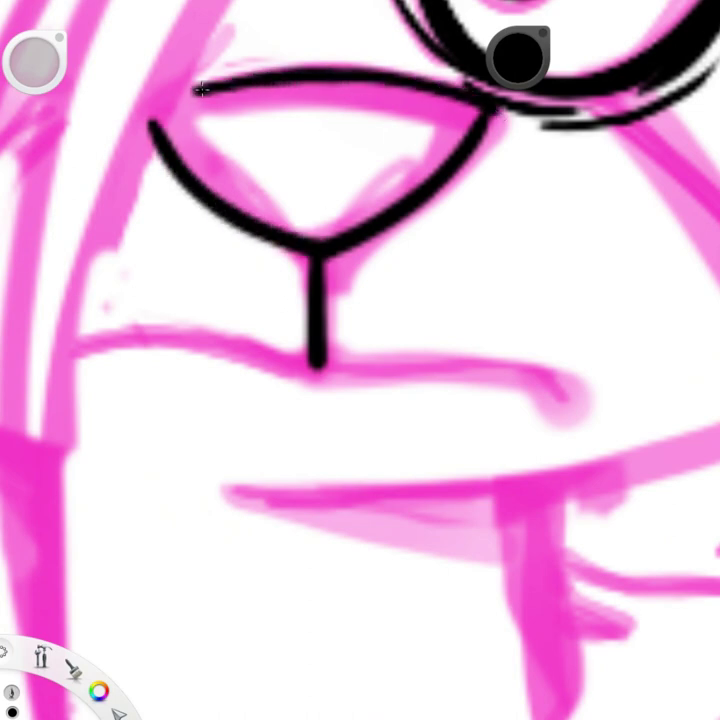
Step: Ink two short slanted nostril strokes inside the nose and clean up the left one
{"action": "left_click_drag", "start_coordinate": [340, 220], "coordinate": [405, 172]}
{"action": "left_click_drag", "start_coordinate": [280, 214], "coordinate": [212, 174]}
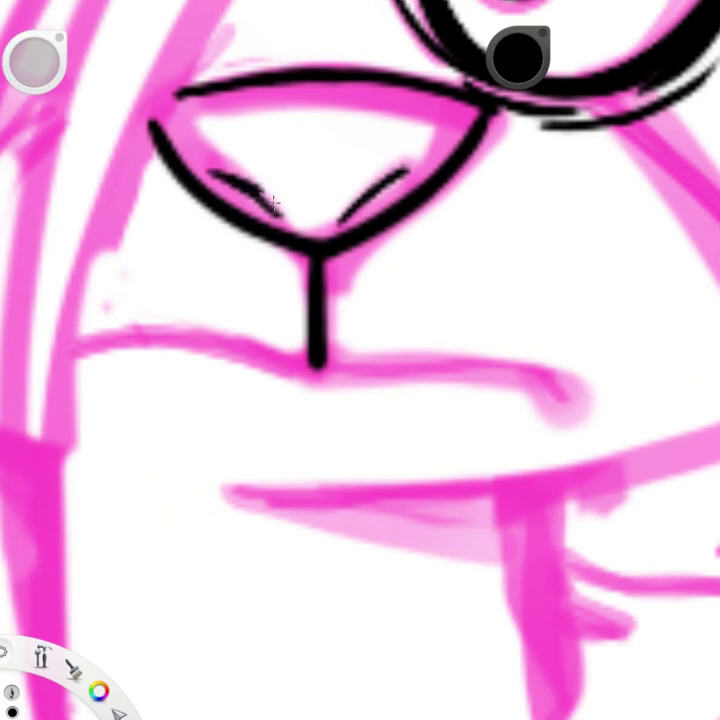
{"action": "left_click_drag", "start_coordinate": [212, 172], "coordinate": [292, 222]}
{"action": "key", "text": "ctrl+z"}
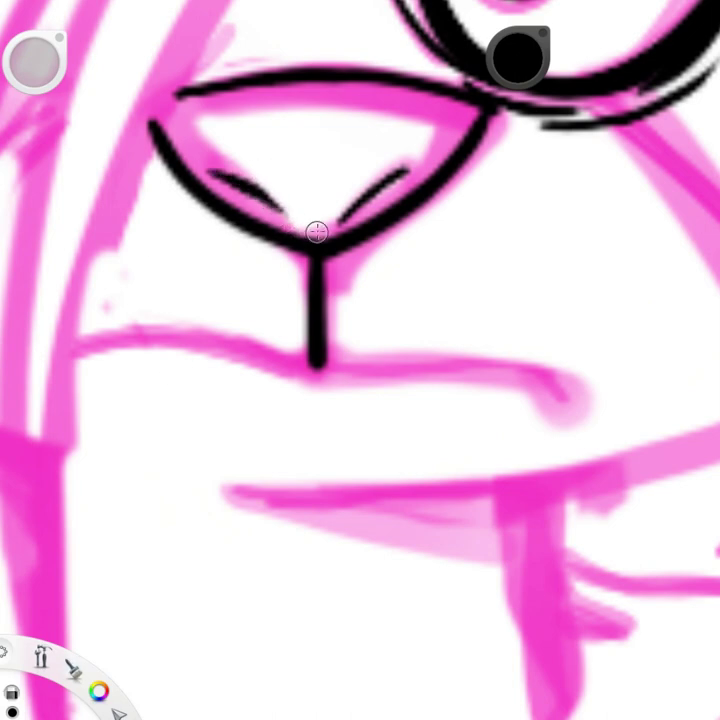
Step: Ink the mouth line across both sides of the nose's vertical line, ending in a small downturned corner
{"action": "mouse_move", "coordinate": [64, 343]}
{"action": "left_mouse_down"}
{"action": "mouse_move", "coordinate": [290, 358]}
{"action": "mouse_move", "coordinate": [318, 368]}
{"action": "left_mouse_up"}
{"action": "scroll", "coordinate": [318, 368], "scroll_direction": "down", "scroll_amount": 5}
{"action": "scroll", "coordinate": [466, 373], "scroll_direction": "up", "scroll_amount": 5}
{"action": "left_click_drag", "start_coordinate": [185, 322], "coordinate": [380, 348]}
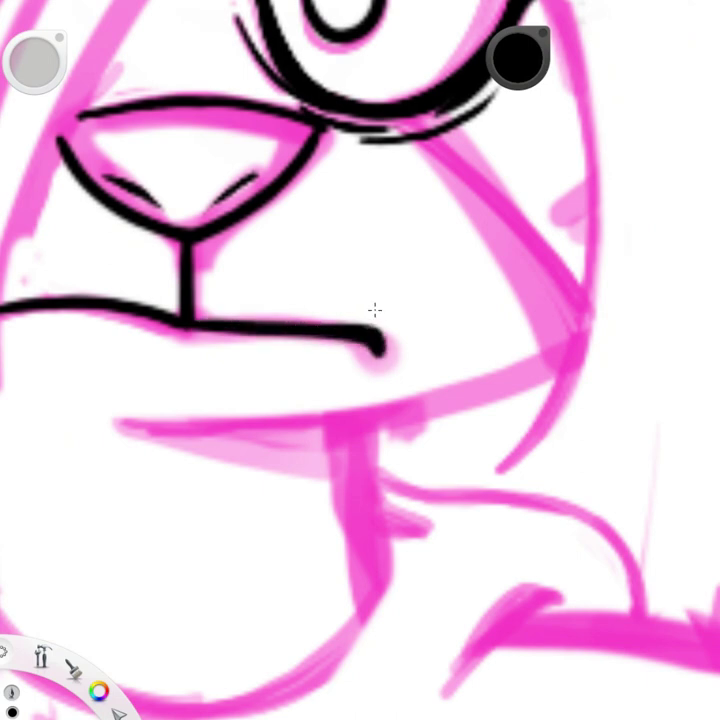
Step: Ink the right side of the neck, the short line branching from it and the lower jaw line
{"action": "left_click_drag", "start_coordinate": [424, 127], "coordinate": [576, 350]}
{"action": "key", "text": "ctrl+z"}
{"action": "left_click_drag", "start_coordinate": [350, 415], "coordinate": [370, 592]}
{"action": "left_click_drag", "start_coordinate": [362, 462], "coordinate": [415, 492]}
{"action": "left_click_drag", "start_coordinate": [118, 428], "coordinate": [352, 410]}
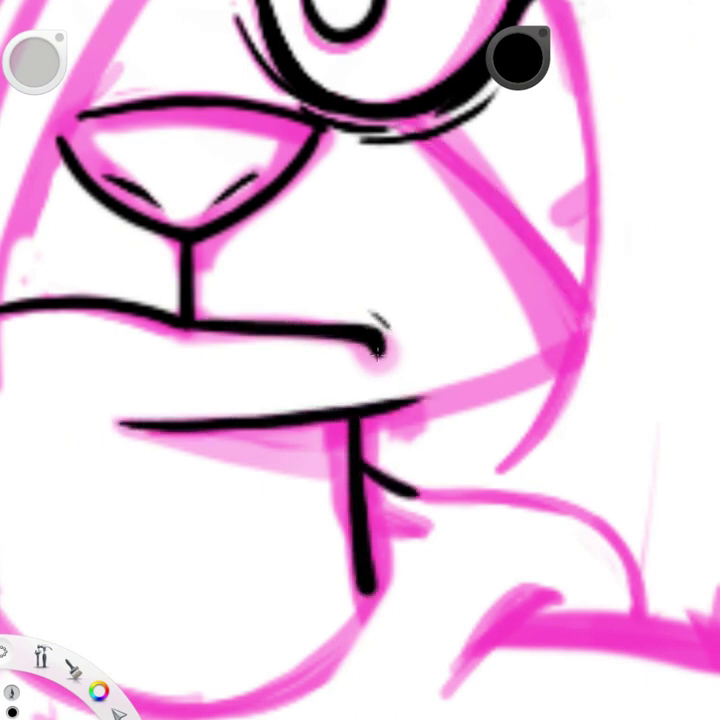
Step: Extend the jaw line up to the cheek, add a short stroke under the chin and ink the face's side edge
{"action": "scroll", "coordinate": [365, 410], "scroll_direction": "down", "scroll_amount": 2}
{"action": "left_click_drag", "start_coordinate": [298, 386], "coordinate": [440, 330]}
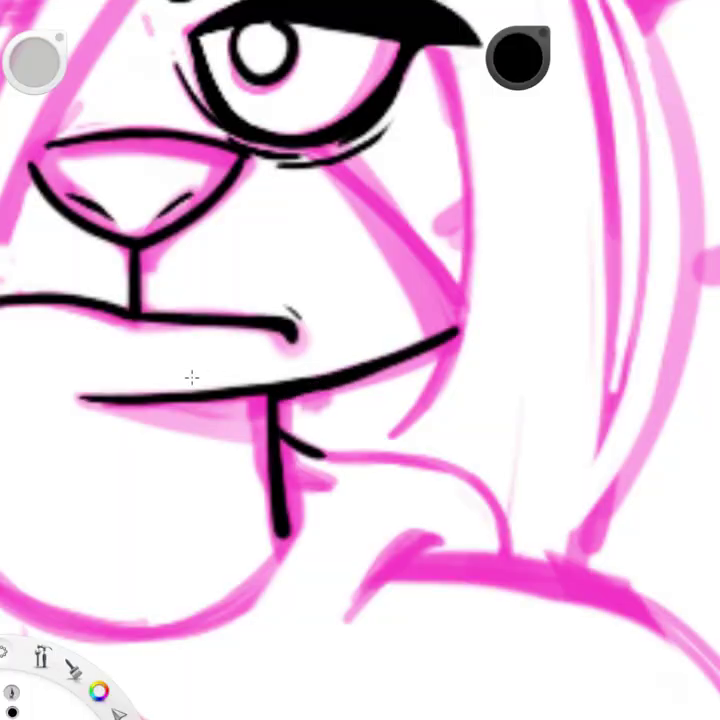
{"action": "left_click_drag", "start_coordinate": [85, 400], "coordinate": [150, 421]}
{"action": "left_click_drag", "start_coordinate": [468, 263], "coordinate": [380, 410]}
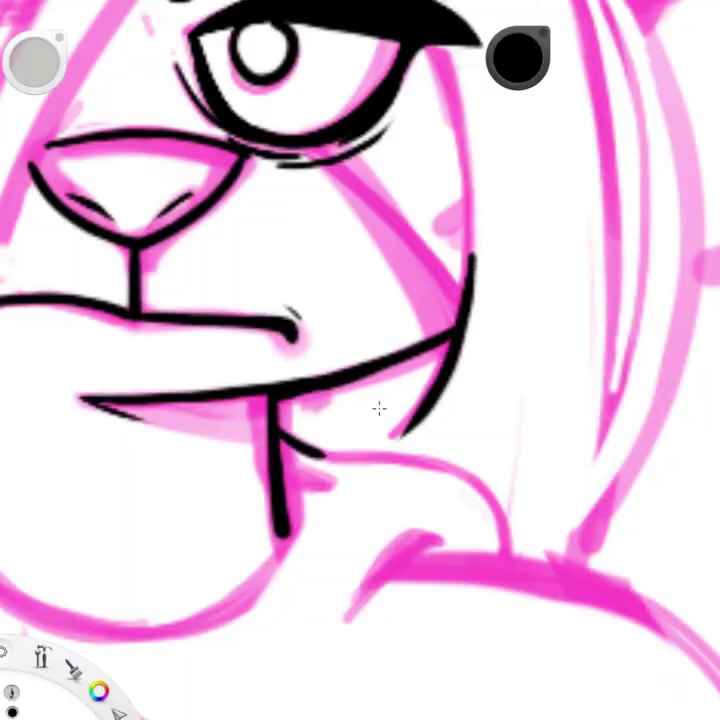
Step: Ink the curve from the neck to the shoulder, the small collar fold and the start of the shoulder line
{"action": "scroll", "coordinate": [355, 468], "scroll_direction": "down", "scroll_amount": 3}
{"action": "scroll", "coordinate": [355, 468], "scroll_direction": "up", "scroll_amount": 3}
{"action": "mouse_move", "coordinate": [402, 366]}
{"action": "left_mouse_down"}
{"action": "mouse_move", "coordinate": [370, 376]}
{"action": "mouse_move", "coordinate": [310, 437]}
{"action": "left_mouse_up"}
{"action": "left_click_drag", "start_coordinate": [240, 265], "coordinate": [470, 375]}
{"action": "scroll", "coordinate": [461, 337], "scroll_direction": "down", "scroll_amount": 3}
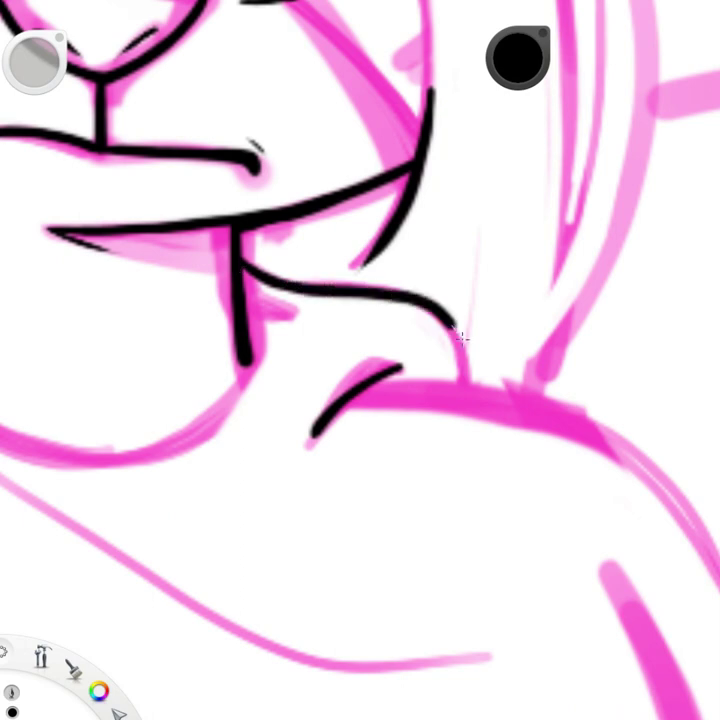
{"action": "scroll", "coordinate": [461, 337], "scroll_direction": "up", "scroll_amount": 3}
{"action": "left_click_drag", "start_coordinate": [355, 395], "coordinate": [540, 417]}
{"action": "scroll", "coordinate": [265, 343], "scroll_direction": "down", "scroll_amount": 3}
Step: Ink the rounded neckline and the left side of the neck, with a short stroke between the hair strands
{"action": "left_click_drag", "start_coordinate": [245, 305], "coordinate": [140, 415]}
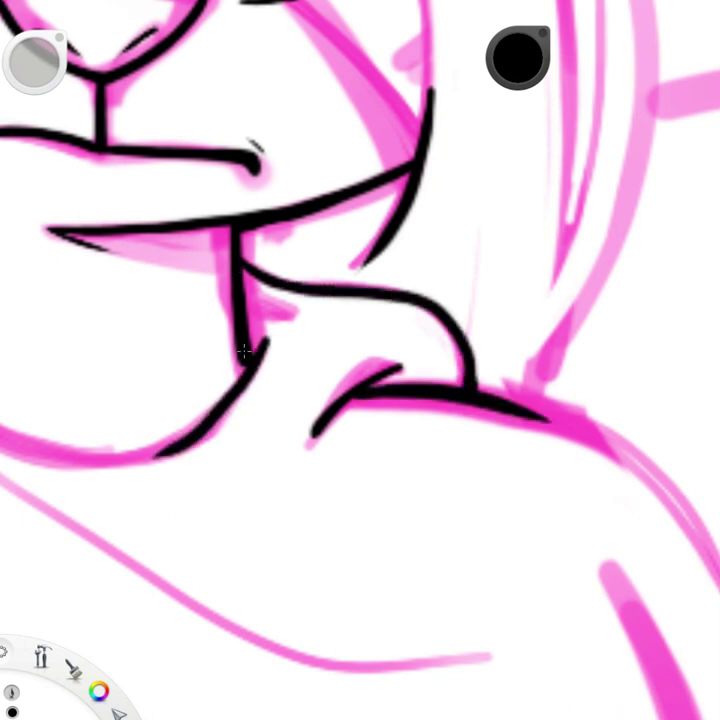
{"action": "scroll", "coordinate": [257, 321], "scroll_direction": "down", "scroll_amount": 2}
{"action": "scroll", "coordinate": [70, 187], "scroll_direction": "up", "scroll_amount": 5}
{"action": "mouse_move", "coordinate": [48, 180]}
{"action": "left_mouse_down"}
{"action": "mouse_move", "coordinate": [100, 196]}
{"action": "mouse_move", "coordinate": [212, 460]}
{"action": "mouse_move", "coordinate": [309, 488]}
{"action": "mouse_move", "coordinate": [400, 495]}
{"action": "left_mouse_up"}
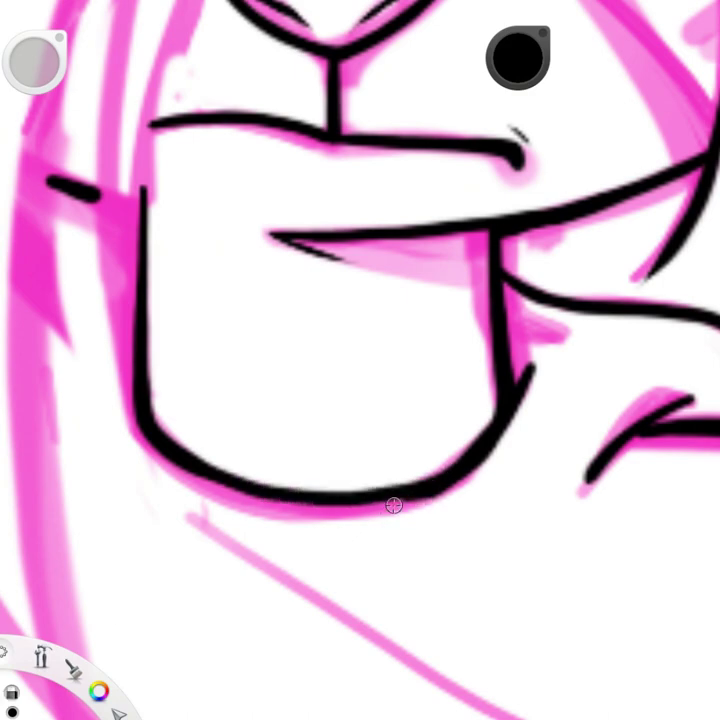
Step: Ink a thick shoulder line running down the outer upper arm and tapering into a sleeve fold
{"action": "scroll", "coordinate": [493, 432], "scroll_direction": "down", "scroll_amount": 6}
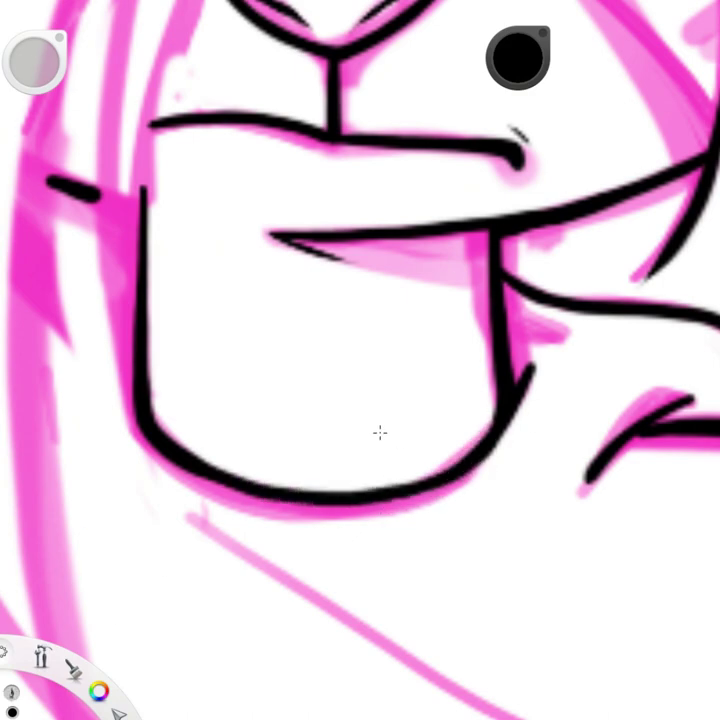
{"action": "scroll", "coordinate": [370, 453], "scroll_direction": "up", "scroll_amount": 8}
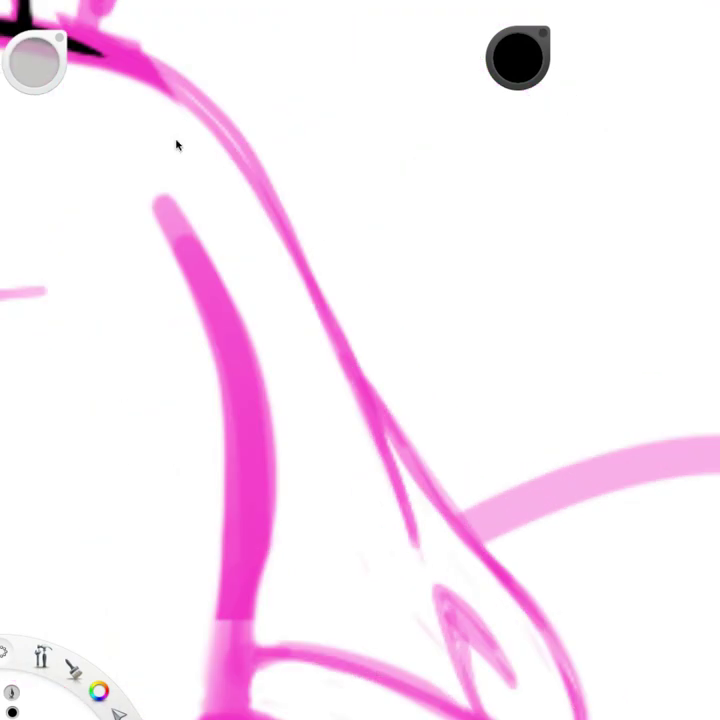
{"action": "left_click_drag", "start_coordinate": [50, 56], "coordinate": [50, 272]}
{"action": "mouse_move", "coordinate": [100, 48]}
{"action": "left_mouse_down"}
{"action": "mouse_move", "coordinate": [177, 82]}
{"action": "mouse_move", "coordinate": [273, 185]}
{"action": "mouse_move", "coordinate": [418, 555]}
{"action": "left_mouse_up"}
{"action": "left_click_drag", "start_coordinate": [126, 60], "coordinate": [315, 268]}
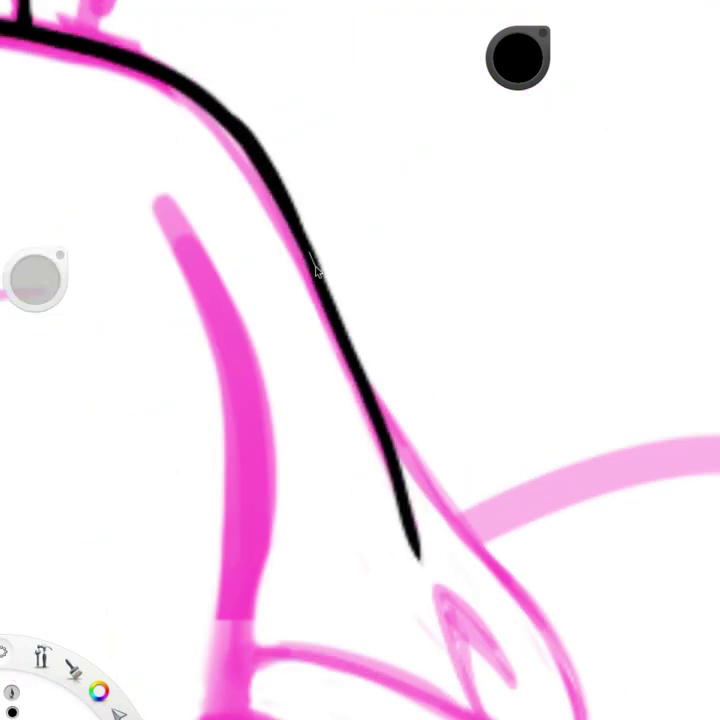
Step: Ink the pointed fold near the end of the sleeve and the sleeve's bulging outer edge down to the cuff
{"action": "scroll", "coordinate": [269, 398], "scroll_direction": "down", "scroll_amount": 5}
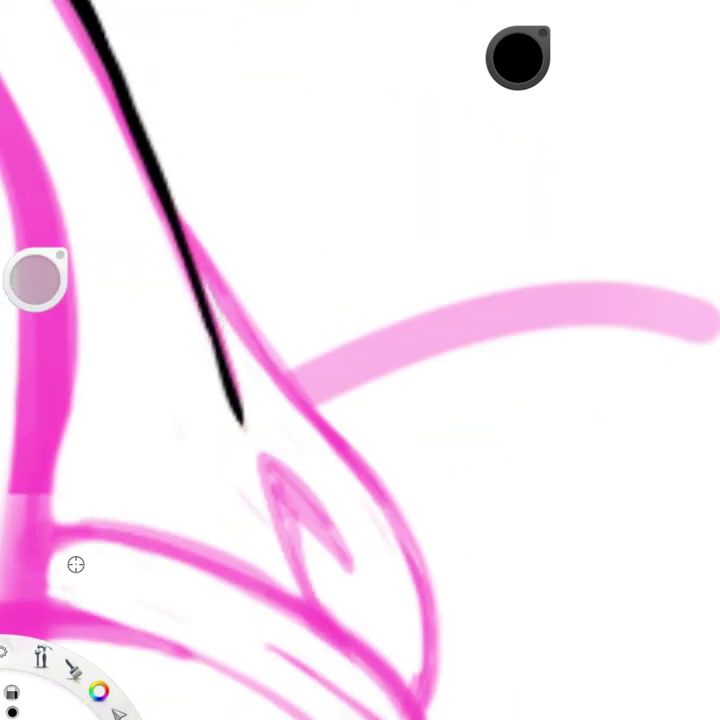
{"action": "left_click_drag", "start_coordinate": [327, 628], "coordinate": [345, 565]}
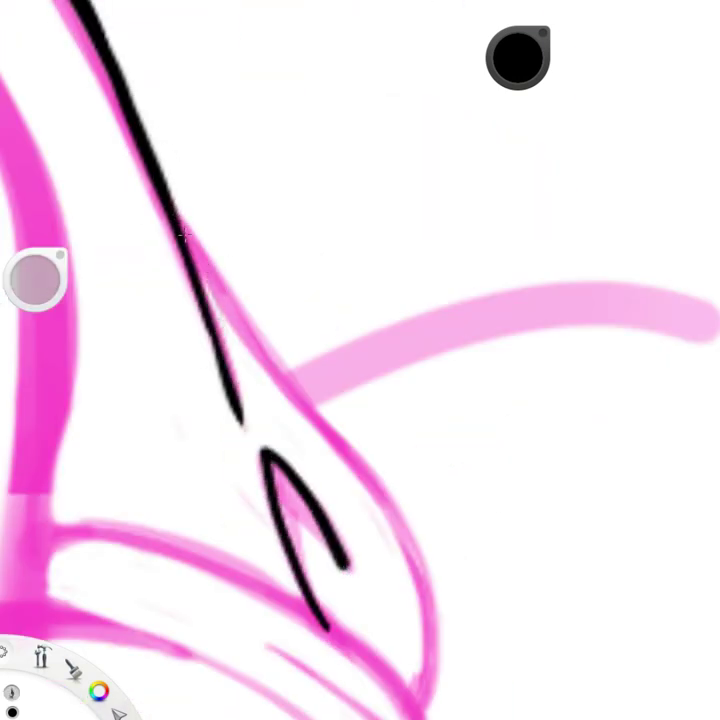
{"action": "mouse_move", "coordinate": [165, 205]}
{"action": "left_mouse_down"}
{"action": "mouse_move", "coordinate": [225, 318]}
{"action": "mouse_move", "coordinate": [385, 520]}
{"action": "mouse_move", "coordinate": [405, 640]}
{"action": "left_mouse_up"}
Step: Ink the rolled sleeve cuff with its upper and lower edges, rounded end and inner crease line
{"action": "scroll", "coordinate": [300, 400], "scroll_direction": "down", "scroll_amount": 5}
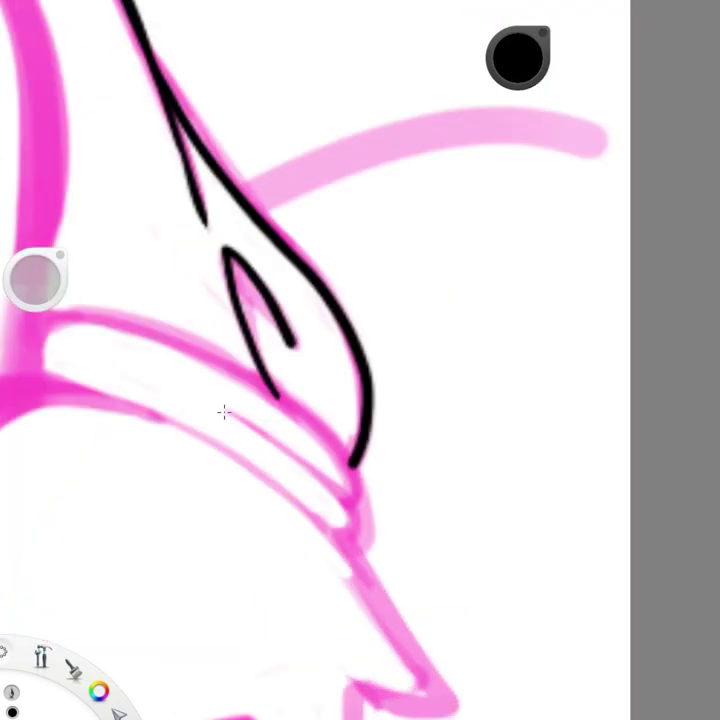
{"action": "left_click_drag", "start_coordinate": [225, 413], "coordinate": [330, 533]}
{"action": "mouse_move", "coordinate": [245, 376]}
{"action": "left_mouse_down"}
{"action": "mouse_move", "coordinate": [330, 440]}
{"action": "mouse_move", "coordinate": [354, 496]}
{"action": "left_mouse_up"}
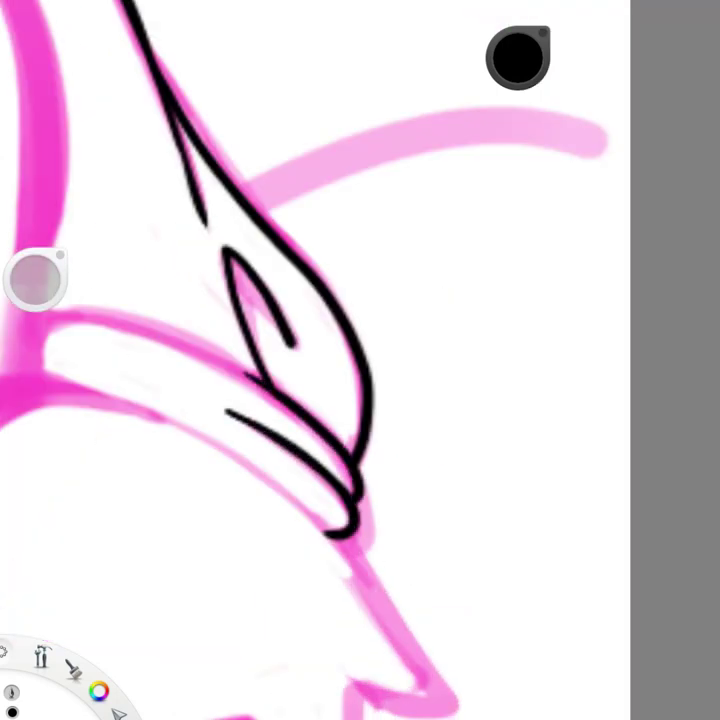
{"action": "mouse_move", "coordinate": [35, 371]}
{"action": "left_mouse_down"}
{"action": "mouse_move", "coordinate": [212, 444]}
{"action": "mouse_move", "coordinate": [333, 535]}
{"action": "left_mouse_up"}
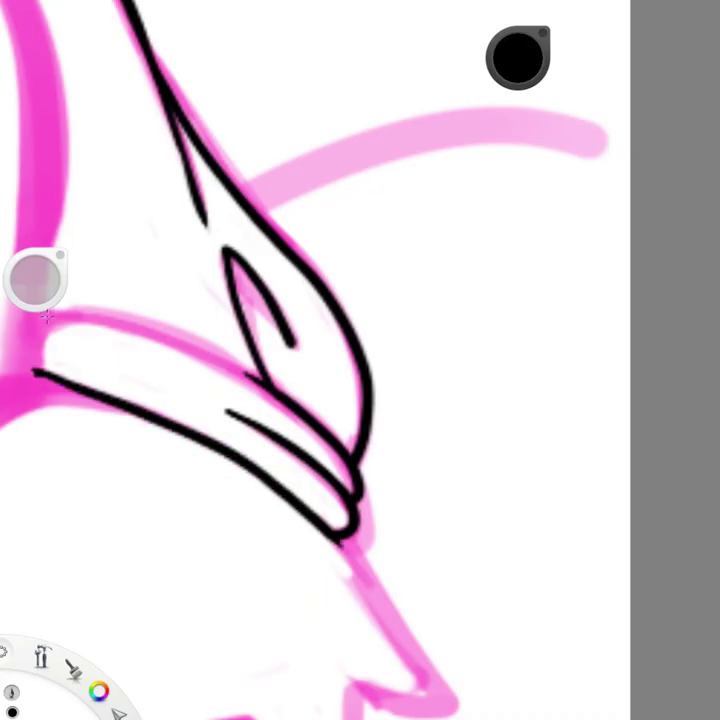
{"action": "mouse_move", "coordinate": [46, 316]}
{"action": "left_mouse_down"}
{"action": "mouse_move", "coordinate": [126, 324]}
{"action": "mouse_move", "coordinate": [255, 368]}
{"action": "left_mouse_up"}
Step: Thin the tips of the sleeve's fold lines and ink the sleeve's inner edge from the armpit to the cuff
{"action": "scroll", "coordinate": [442, 357], "scroll_direction": "down", "scroll_amount": 5}
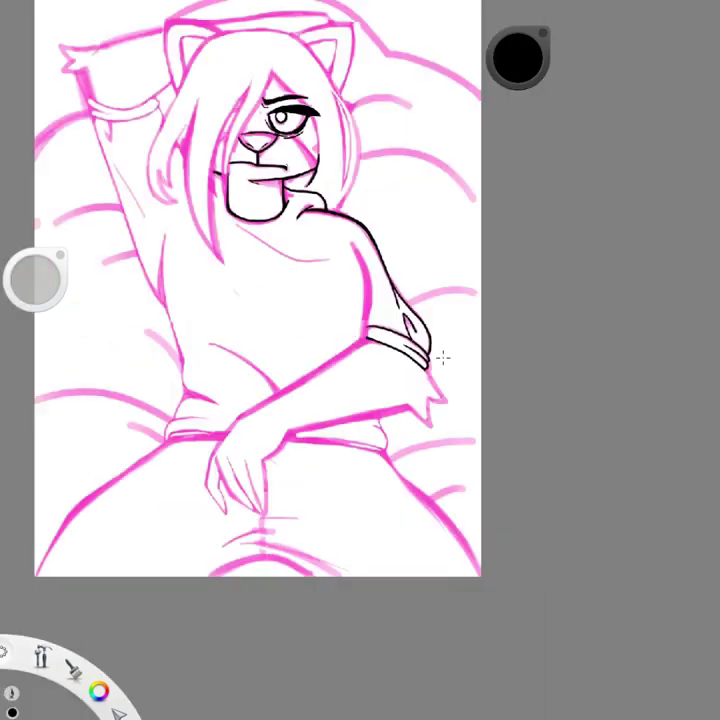
{"action": "scroll", "coordinate": [450, 220], "scroll_direction": "up", "scroll_amount": 5}
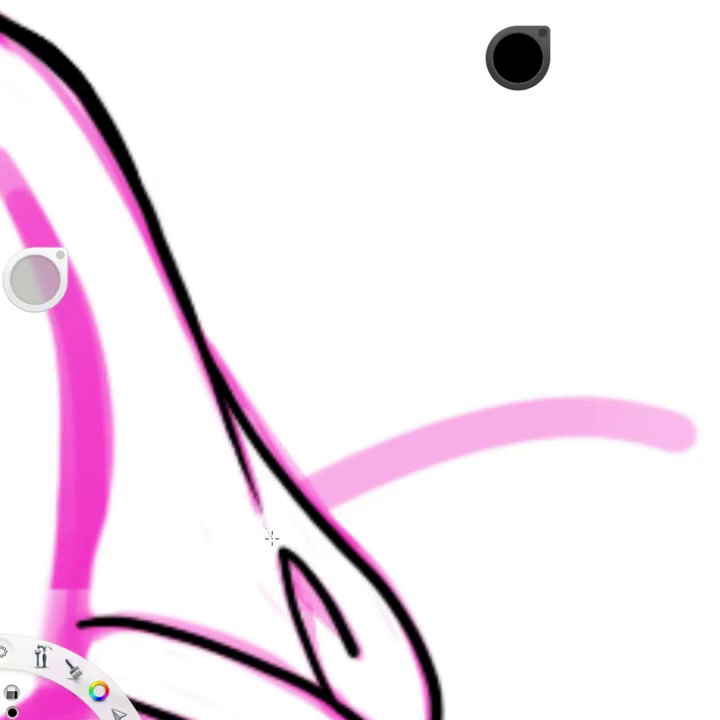
{"action": "scroll", "coordinate": [389, 605], "scroll_direction": "down", "scroll_amount": 1}
{"action": "scroll", "coordinate": [284, 392], "scroll_direction": "up", "scroll_amount": 5}
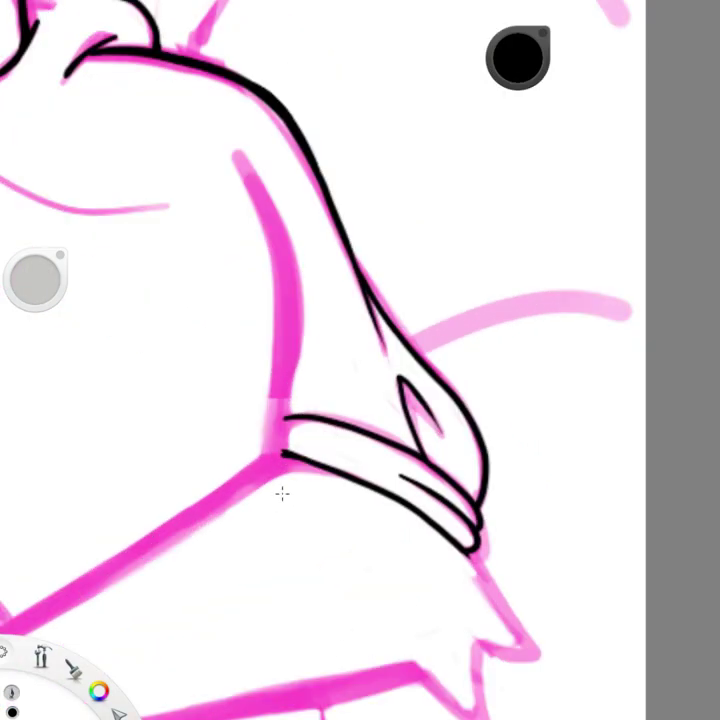
{"action": "mouse_move", "coordinate": [233, 141]}
{"action": "left_mouse_down"}
{"action": "mouse_move", "coordinate": [291, 283]}
{"action": "mouse_move", "coordinate": [257, 424]}
{"action": "left_mouse_up"}
{"action": "scroll", "coordinate": [377, 503], "scroll_direction": "down", "scroll_amount": 5}
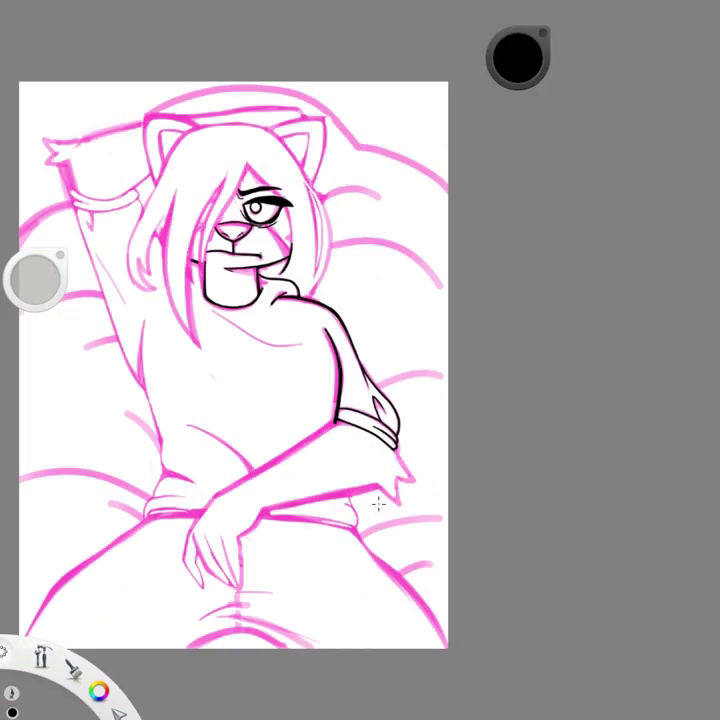
{"action": "scroll", "coordinate": [234, 467], "scroll_direction": "up", "scroll_amount": 5}
{"action": "left_click_drag", "start_coordinate": [118, 293], "coordinate": [305, 390]}
{"action": "scroll", "coordinate": [363, 379], "scroll_direction": "down", "scroll_amount": 5}
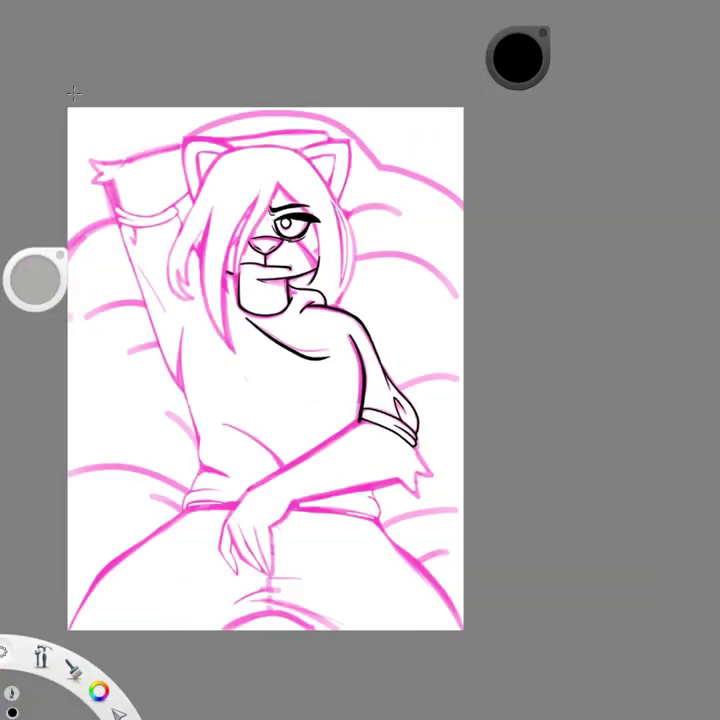
Step: Ink a long curved fold across the chest of the shirt, below the sketched neckline crease
{"action": "scroll", "coordinate": [238, 341], "scroll_direction": "up", "scroll_amount": 5}
{"action": "left_click_drag", "start_coordinate": [180, 381], "coordinate": [305, 477]}
{"action": "scroll", "coordinate": [370, 616], "scroll_direction": "down", "scroll_amount": 3}
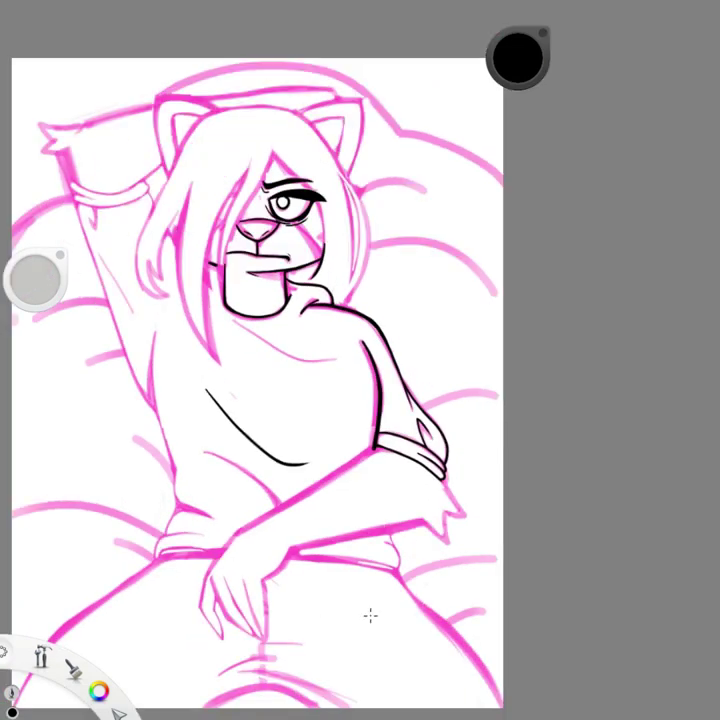
Step: Ink the side of the shirt below the arm, the spiky elbow fur and the forearm's lower edge
{"action": "scroll", "coordinate": [270, 376], "scroll_direction": "up", "scroll_amount": 8}
{"action": "mouse_move", "coordinate": [313, 424]}
{"action": "left_mouse_down"}
{"action": "mouse_move", "coordinate": [345, 514]}
{"action": "mouse_move", "coordinate": [340, 555]}
{"action": "left_mouse_up"}
{"action": "mouse_move", "coordinate": [496, 252]}
{"action": "left_mouse_down"}
{"action": "mouse_move", "coordinate": [570, 366]}
{"action": "mouse_move", "coordinate": [505, 352]}
{"action": "mouse_move", "coordinate": [517, 462]}
{"action": "mouse_move", "coordinate": [430, 372]}
{"action": "mouse_move", "coordinate": [50, 462]}
{"action": "left_mouse_up"}
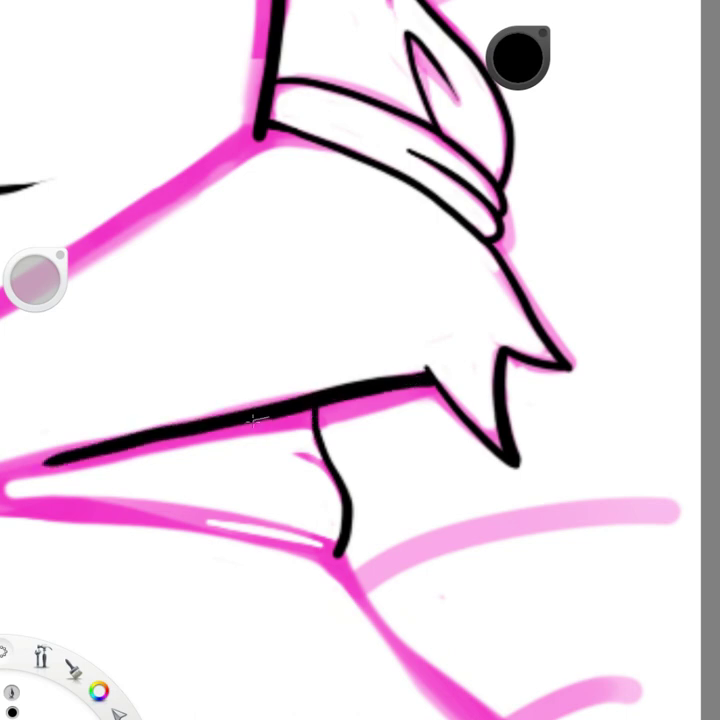
Step: Extend the forearm's lower edge to the wrist and ink the outer edge of the hand down to the fingers
{"action": "scroll", "coordinate": [180, 418], "scroll_direction": "down", "scroll_amount": 5}
{"action": "scroll", "coordinate": [180, 418], "scroll_direction": "up", "scroll_amount": 5}
{"action": "scroll", "coordinate": [180, 418], "scroll_direction": "up", "scroll_amount": 3}
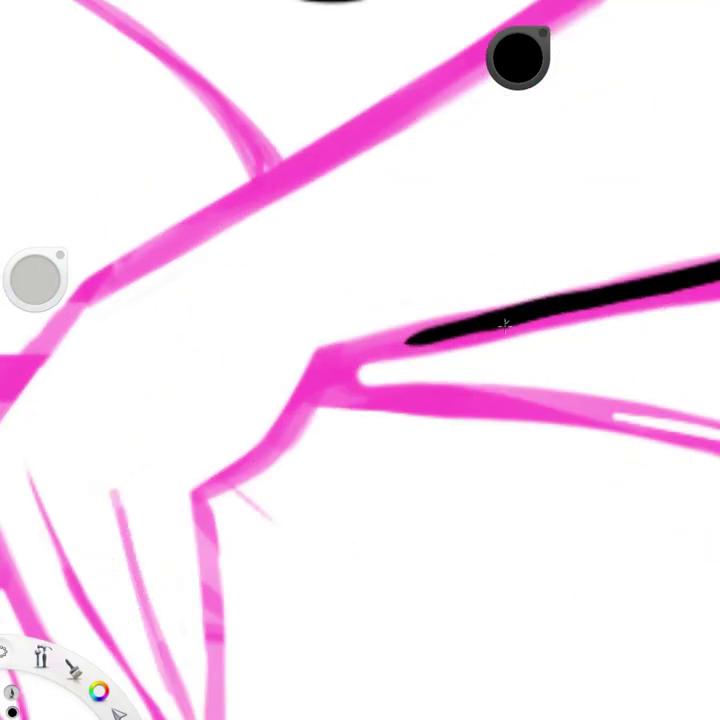
{"action": "mouse_move", "coordinate": [468, 332]}
{"action": "left_mouse_down"}
{"action": "mouse_move", "coordinate": [318, 362]}
{"action": "mouse_move", "coordinate": [270, 445]}
{"action": "left_mouse_up"}
{"action": "scroll", "coordinate": [204, 339], "scroll_direction": "down", "scroll_amount": 2}
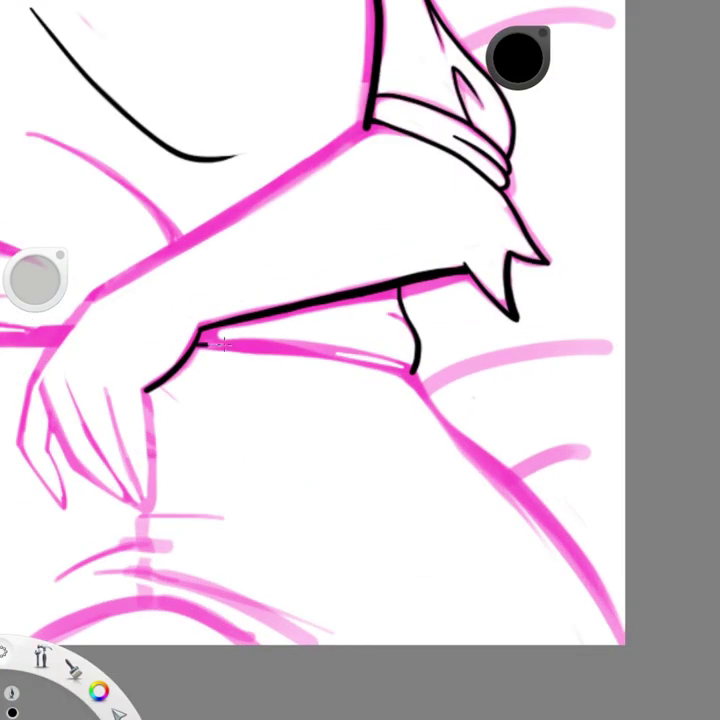
Step: Ink the waistline from the wrist to the shirt's side and continue along the hip and thigh to the canvas corner
{"action": "mouse_move", "coordinate": [222, 345]}
{"action": "left_mouse_down"}
{"action": "mouse_move", "coordinate": [400, 368]}
{"action": "mouse_move", "coordinate": [470, 450]}
{"action": "left_mouse_up"}
{"action": "scroll", "coordinate": [492, 508], "scroll_direction": "up", "scroll_amount": 3}
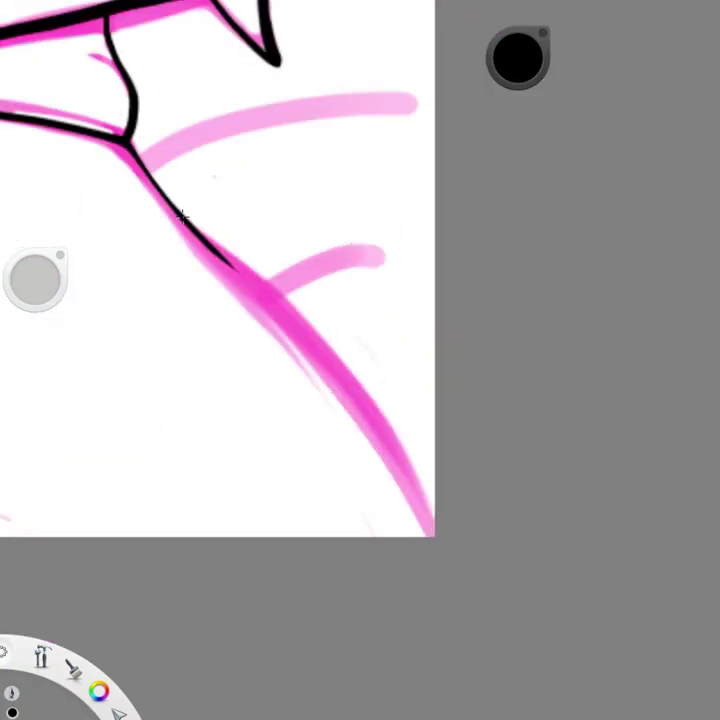
{"action": "mouse_move", "coordinate": [182, 216]}
{"action": "left_mouse_down"}
{"action": "mouse_move", "coordinate": [297, 330]}
{"action": "mouse_move", "coordinate": [428, 510]}
{"action": "left_mouse_up"}
{"action": "scroll", "coordinate": [516, 345], "scroll_direction": "down", "scroll_amount": 3}
{"action": "scroll", "coordinate": [516, 345], "scroll_direction": "up", "scroll_amount": 3}
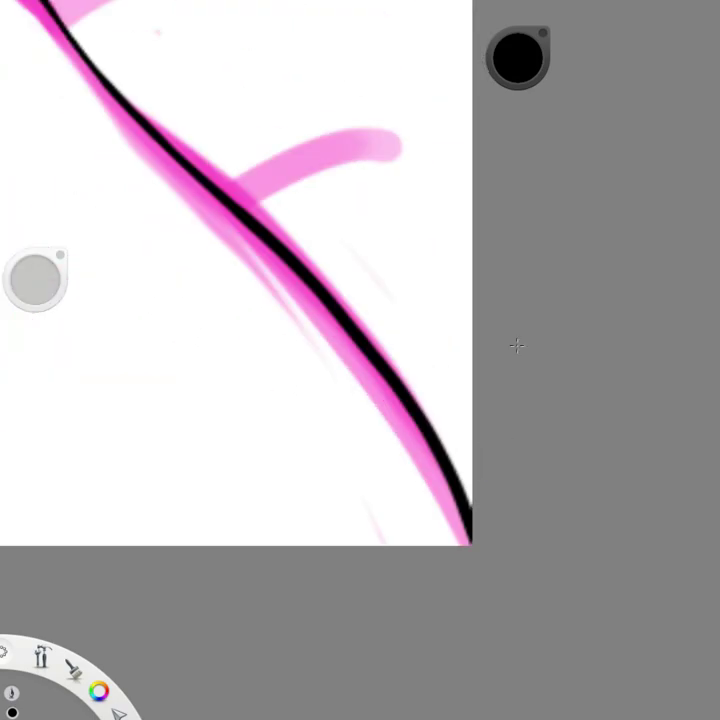
{"action": "scroll", "coordinate": [167, 220], "scroll_direction": "down", "scroll_amount": 3}
{"action": "scroll", "coordinate": [598, 249], "scroll_direction": "up", "scroll_amount": 3}
Step: Ink the opposite thigh's outline up to the waist and the bunched edge of the shirt above it
{"action": "mouse_move", "coordinate": [405, 152]}
{"action": "left_mouse_down"}
{"action": "mouse_move", "coordinate": [258, 268]}
{"action": "mouse_move", "coordinate": [86, 484]}
{"action": "left_mouse_up"}
{"action": "scroll", "coordinate": [310, 535], "scroll_direction": "up", "scroll_amount": 3}
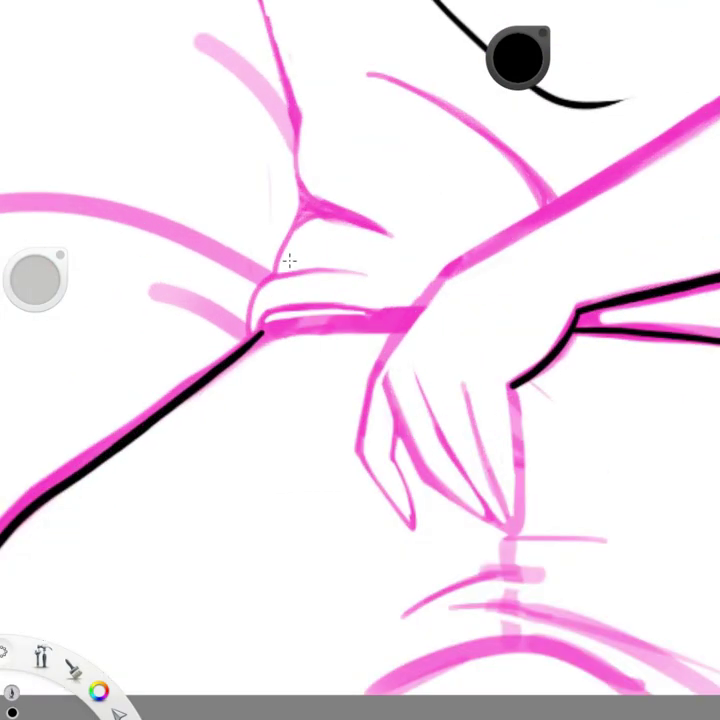
{"action": "mouse_move", "coordinate": [298, 122]}
{"action": "left_mouse_down"}
{"action": "mouse_move", "coordinate": [283, 230]}
{"action": "mouse_move", "coordinate": [231, 386]}
{"action": "left_mouse_up"}
{"action": "scroll", "coordinate": [231, 393], "scroll_direction": "up", "scroll_amount": 2}
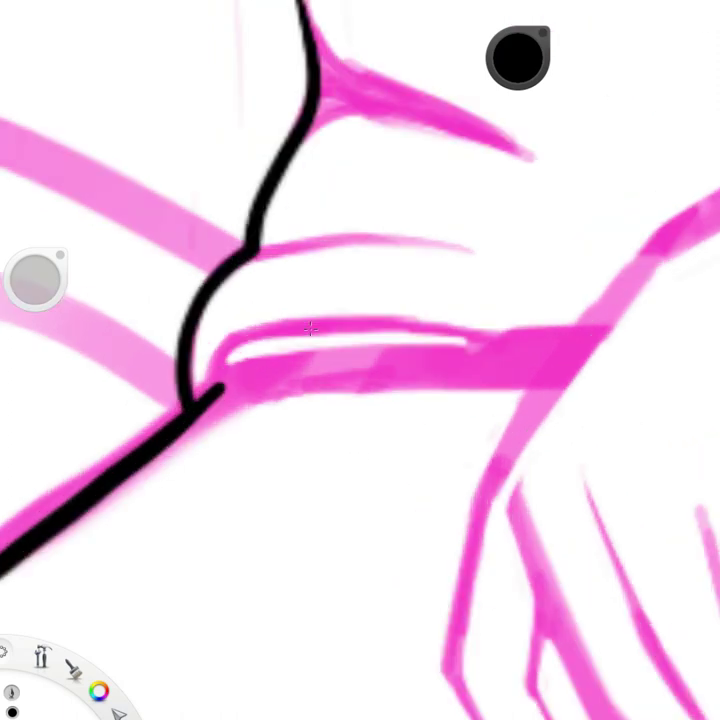
Step: Ink the two waistband lines between the shirt's edge and the hand, redrawing the upper one thinner
{"action": "mouse_move", "coordinate": [555, 373]}
{"action": "left_mouse_down"}
{"action": "mouse_move", "coordinate": [334, 376]}
{"action": "mouse_move", "coordinate": [200, 392]}
{"action": "mouse_move", "coordinate": [497, 360]}
{"action": "mouse_move", "coordinate": [548, 372]}
{"action": "left_mouse_up"}
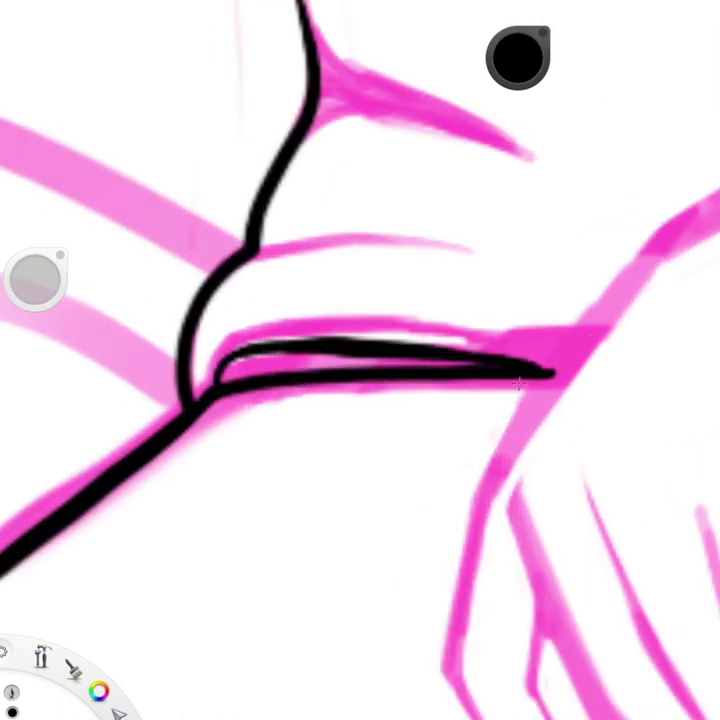
{"action": "scroll", "coordinate": [240, 364], "scroll_direction": "down", "scroll_amount": 5}
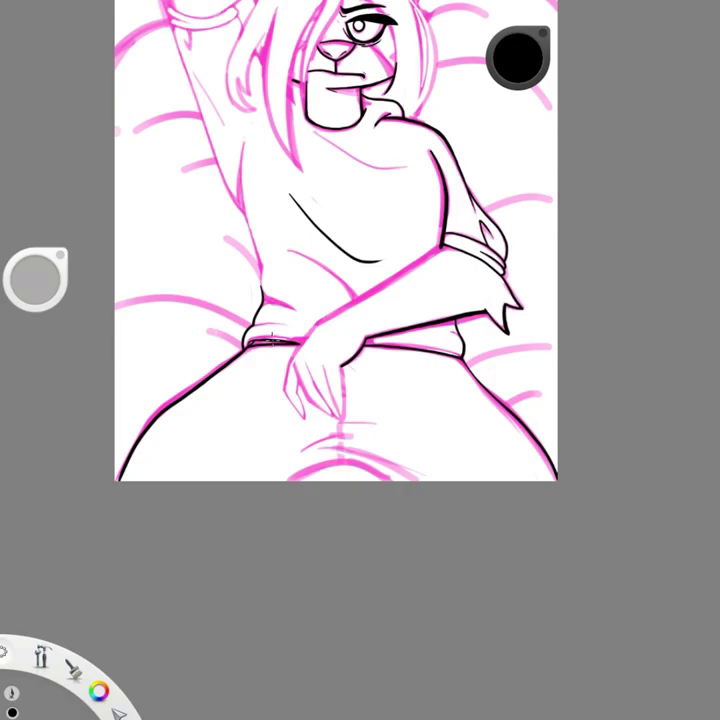
{"action": "scroll", "coordinate": [320, 350], "scroll_direction": "up", "scroll_amount": 5}
{"action": "mouse_move", "coordinate": [116, 400]}
{"action": "left_mouse_down"}
{"action": "mouse_move", "coordinate": [255, 386]}
{"action": "mouse_move", "coordinate": [85, 395]}
{"action": "left_mouse_up"}
{"action": "left_click_drag", "start_coordinate": [182, 381], "coordinate": [230, 383]}
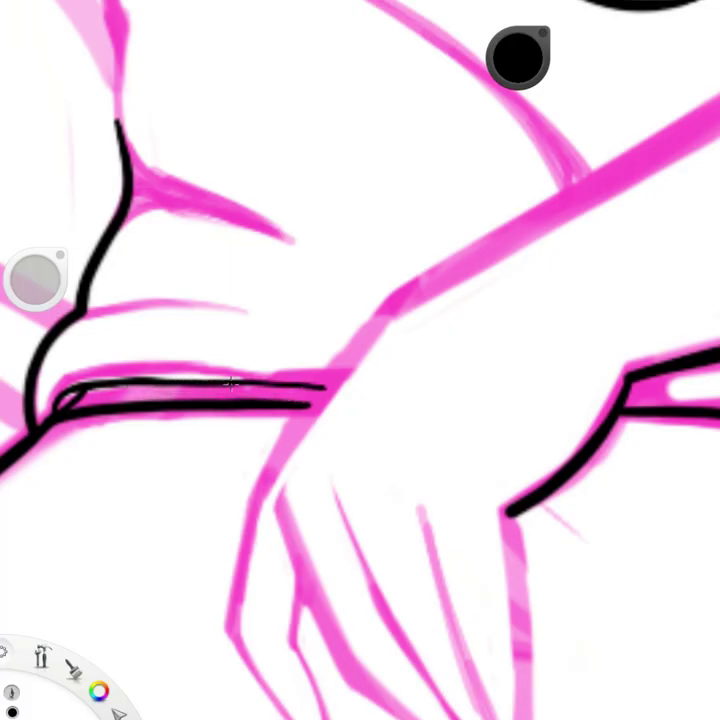
{"action": "left_click_drag", "start_coordinate": [145, 387], "coordinate": [325, 386]}
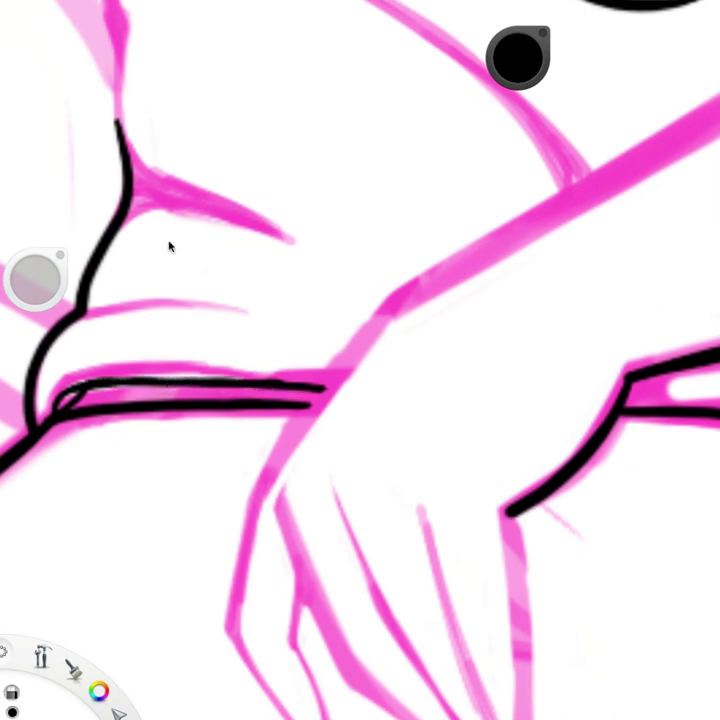
Step: Ink the short hem fold and the pointed fold at the waist, extending the shirt's side edge upward
{"action": "scroll", "coordinate": [124, 363], "scroll_direction": "down", "scroll_amount": 2}
{"action": "scroll", "coordinate": [591, 299], "scroll_direction": "up", "scroll_amount": 5}
{"action": "left_click_drag", "start_coordinate": [591, 299], "coordinate": [103, 356]}
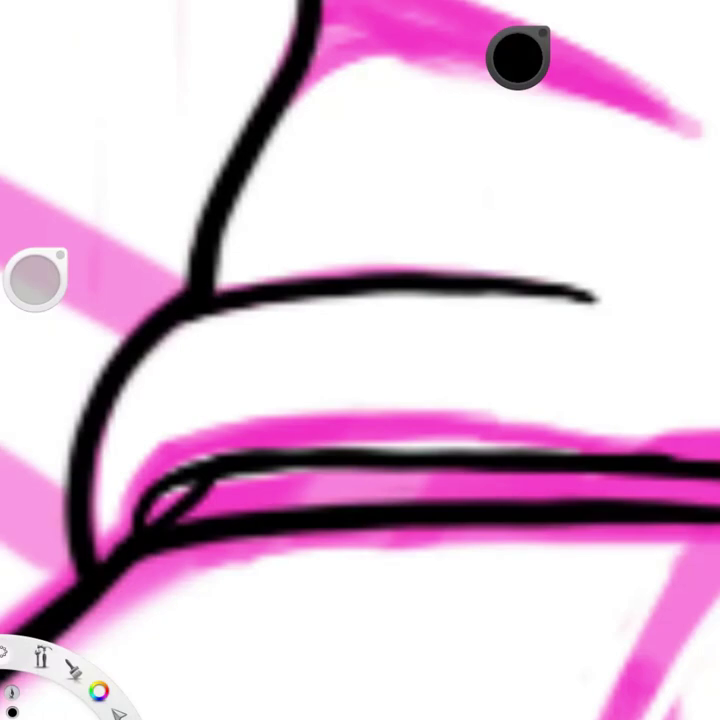
{"action": "scroll", "coordinate": [360, 360], "scroll_direction": "down", "scroll_amount": 2}
{"action": "mouse_move", "coordinate": [108, 80]}
{"action": "left_mouse_down"}
{"action": "mouse_move", "coordinate": [106, 217]}
{"action": "mouse_move", "coordinate": [118, 385]}
{"action": "mouse_move", "coordinate": [345, 425]}
{"action": "left_mouse_up"}
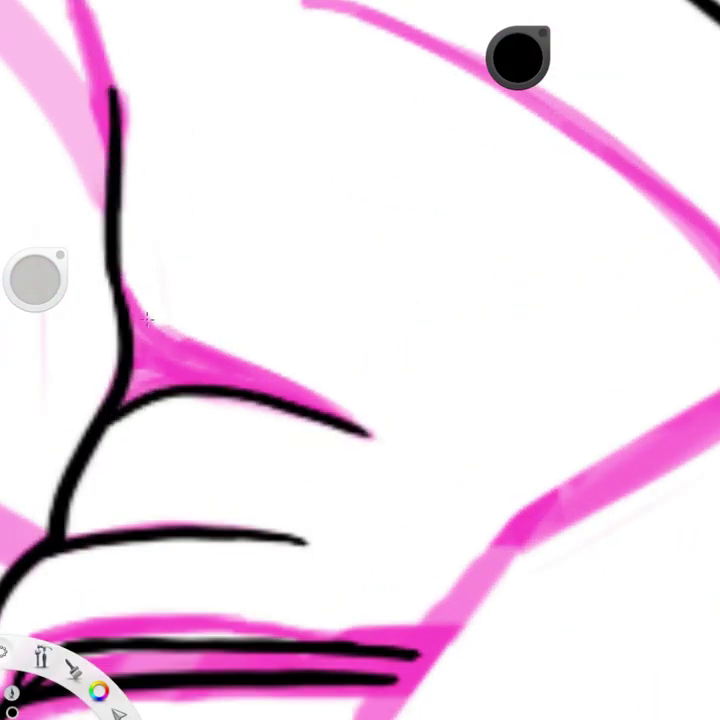
{"action": "left_click_drag", "start_coordinate": [147, 318], "coordinate": [365, 432]}
Step: Ink a curved fold across the belly, running from below the chest fold down to the forearm
{"action": "scroll", "coordinate": [360, 360], "scroll_direction": "down", "scroll_amount": 3}
{"action": "scroll", "coordinate": [190, 276], "scroll_direction": "up", "scroll_amount": 4}
{"action": "left_click_drag", "start_coordinate": [150, 243], "coordinate": [262, 314]}
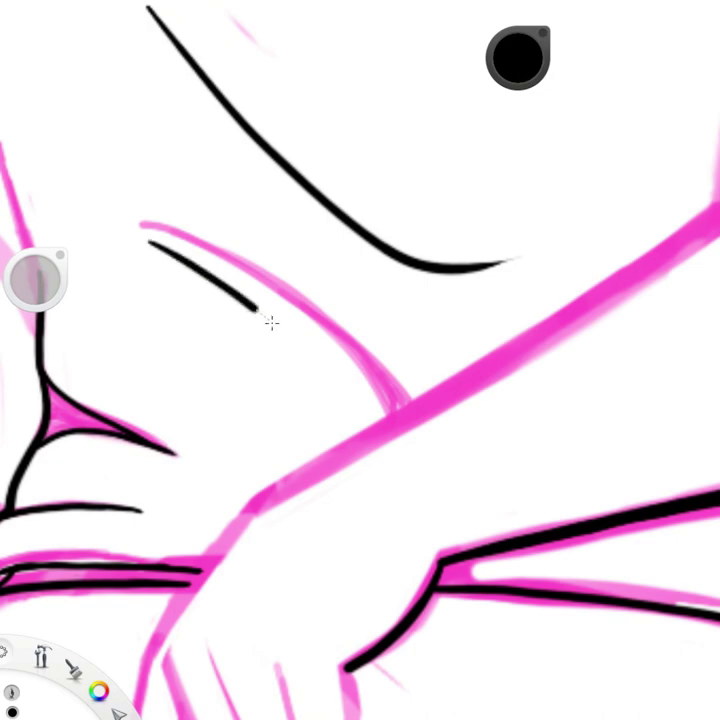
{"action": "scroll", "coordinate": [360, 341], "scroll_direction": "down", "scroll_amount": 3}
Step: Ink the forearm's upper edge as a thick line from the sleeve cuff to the wrist and trim its upper end
{"action": "scroll", "coordinate": [318, 413], "scroll_direction": "up", "scroll_amount": 5}
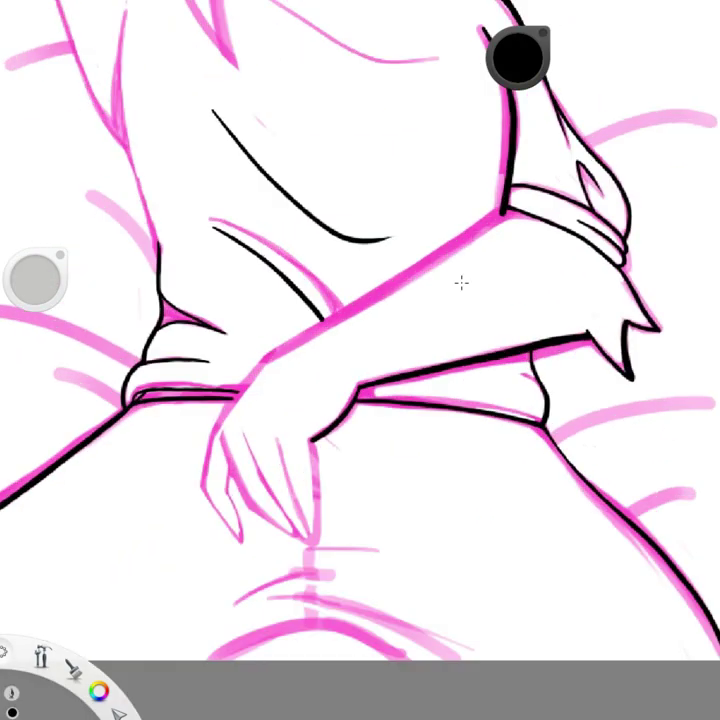
{"action": "scroll", "coordinate": [461, 283], "scroll_direction": "up", "scroll_amount": 3}
{"action": "mouse_move", "coordinate": [95, 440]}
{"action": "left_mouse_down"}
{"action": "mouse_move", "coordinate": [270, 300]}
{"action": "mouse_move", "coordinate": [455, 175]}
{"action": "mouse_move", "coordinate": [255, 360]}
{"action": "mouse_move", "coordinate": [101, 466]}
{"action": "left_mouse_up"}
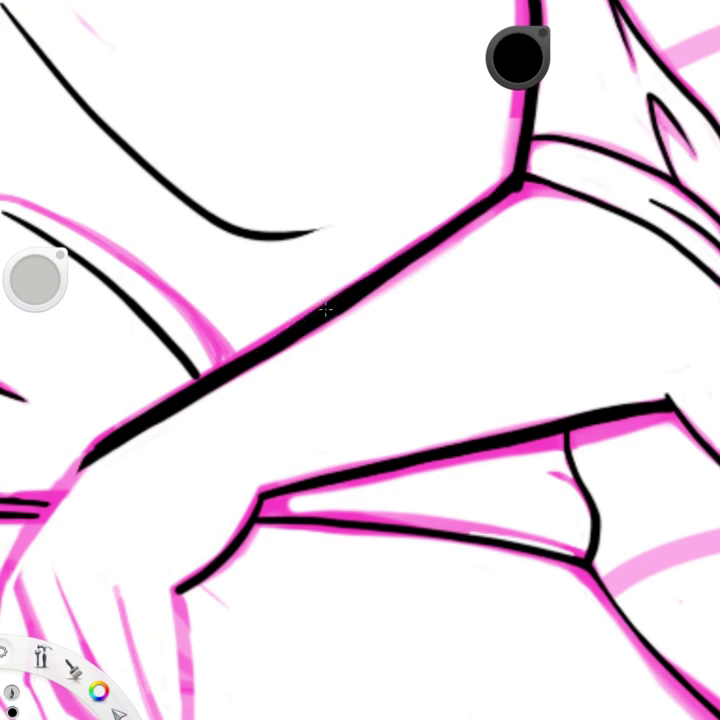
{"action": "left_click_drag", "start_coordinate": [335, 289], "coordinate": [235, 392]}
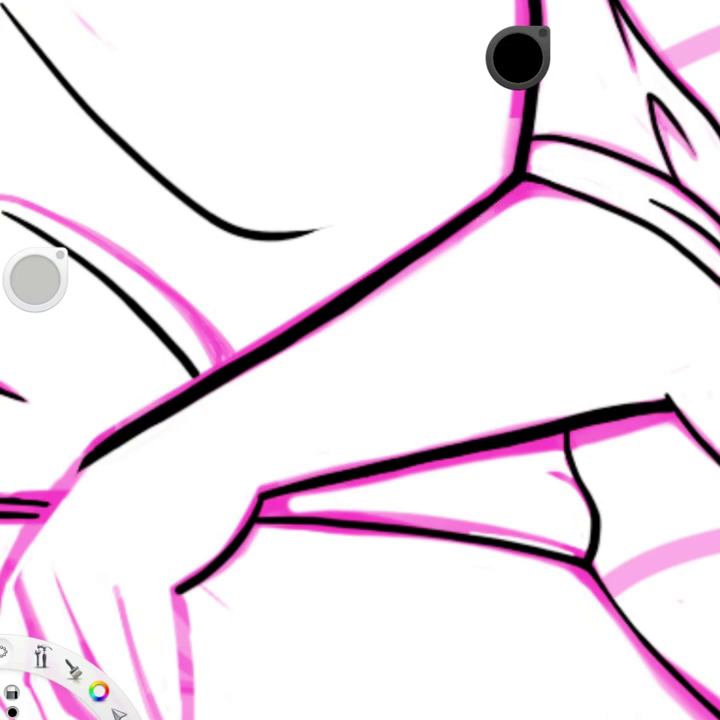
Step: Ink the thick arch between the thighs at the canvas's lower edge and clean up its outer end
{"action": "scroll", "coordinate": [203, 398], "scroll_direction": "down", "scroll_amount": 5}
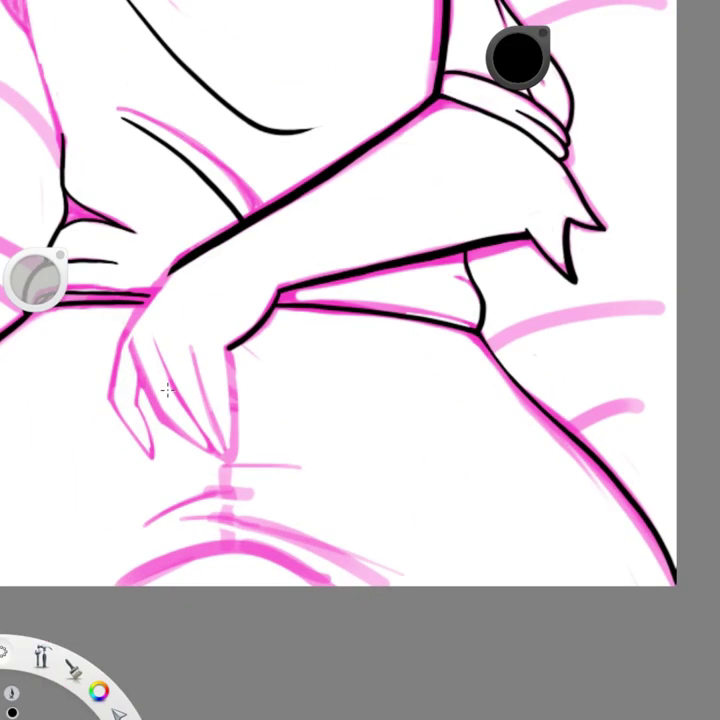
{"action": "scroll", "coordinate": [38, 437], "scroll_direction": "up", "scroll_amount": 5}
{"action": "left_click_drag", "start_coordinate": [60, 565], "coordinate": [157, 527]}
{"action": "left_click_drag", "start_coordinate": [245, 503], "coordinate": [420, 565]}
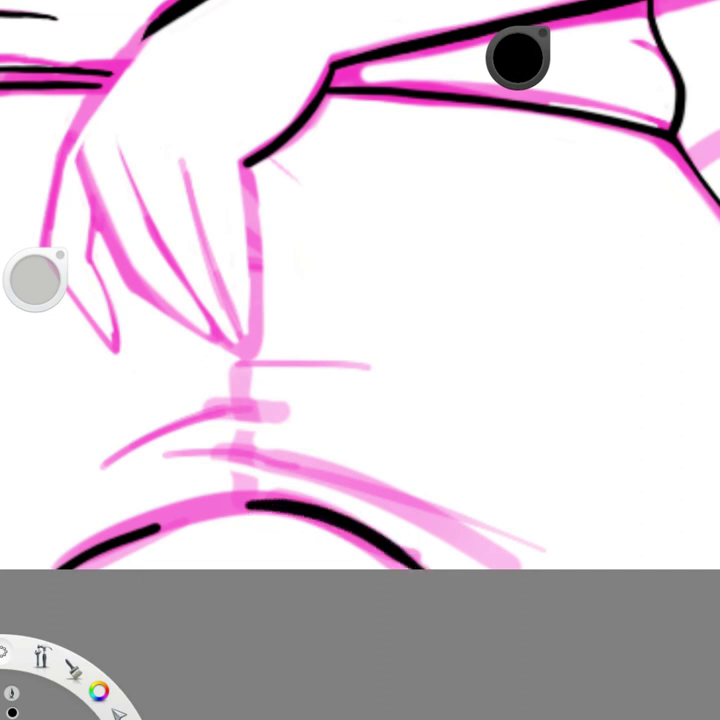
{"action": "left_click_drag", "start_coordinate": [243, 503], "coordinate": [140, 530]}
{"action": "scroll", "coordinate": [9, 453], "scroll_direction": "down", "scroll_amount": 3}
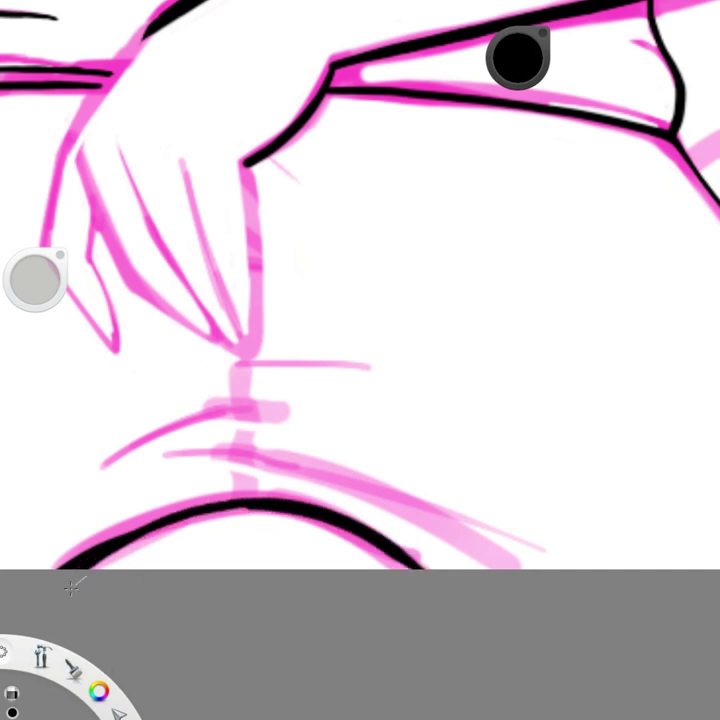
{"action": "scroll", "coordinate": [99, 533], "scroll_direction": "up", "scroll_amount": 3}
{"action": "scroll", "coordinate": [185, 538], "scroll_direction": "down", "scroll_amount": 3}
{"action": "scroll", "coordinate": [350, 487], "scroll_direction": "up", "scroll_amount": 3}
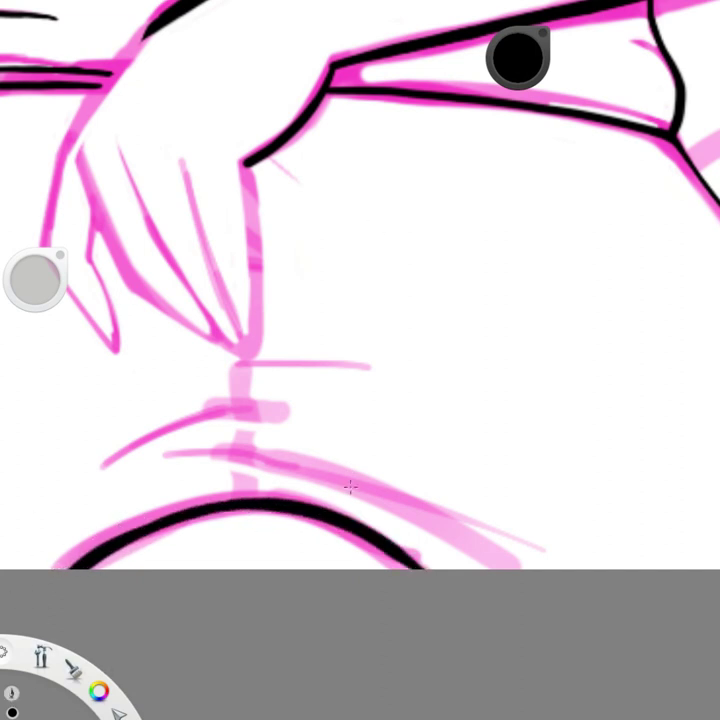
Step: Ink the three trouser folds and the vertical seam between the fingertips and the arch
{"action": "left_click_drag", "start_coordinate": [281, 361], "coordinate": [382, 364]}
{"action": "left_click_drag", "start_coordinate": [288, 410], "coordinate": [92, 471]}
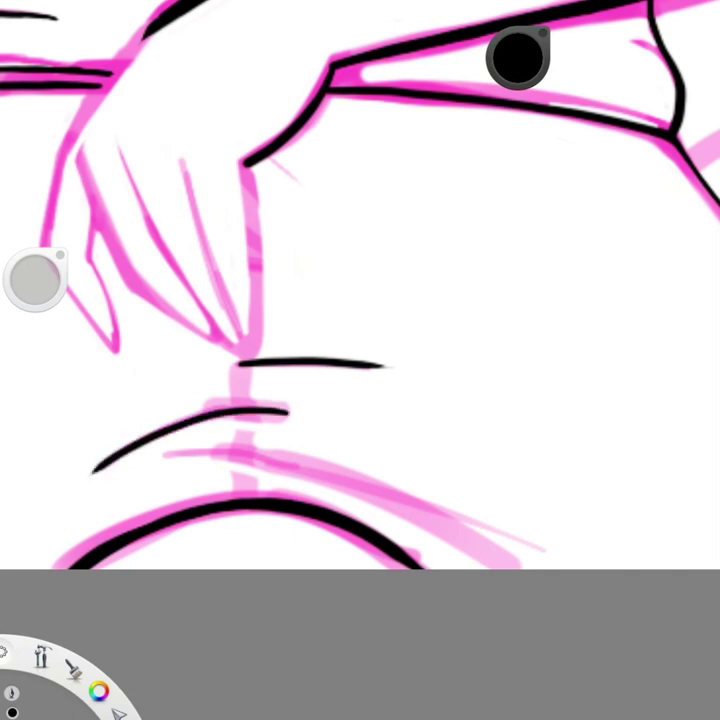
{"action": "left_click_drag", "start_coordinate": [165, 453], "coordinate": [362, 476]}
{"action": "key", "text": "ctrl+z"}
{"action": "mouse_move", "coordinate": [165, 453]}
{"action": "left_mouse_down"}
{"action": "mouse_move", "coordinate": [366, 482]}
{"action": "mouse_move", "coordinate": [478, 560]}
{"action": "left_mouse_up"}
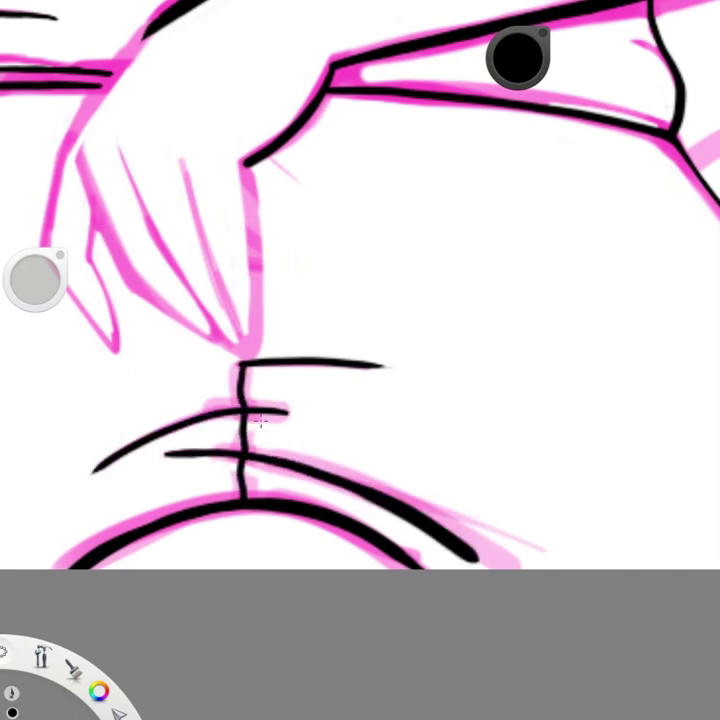
Step: Ink the hand's outer edge, the lower contour of the fingers and the two lines separating them
{"action": "left_click_drag", "start_coordinate": [245, 163], "coordinate": [247, 355]}
{"action": "mouse_move", "coordinate": [80, 158]}
{"action": "left_mouse_down"}
{"action": "mouse_move", "coordinate": [125, 292]}
{"action": "mouse_move", "coordinate": [245, 355]}
{"action": "left_mouse_up"}
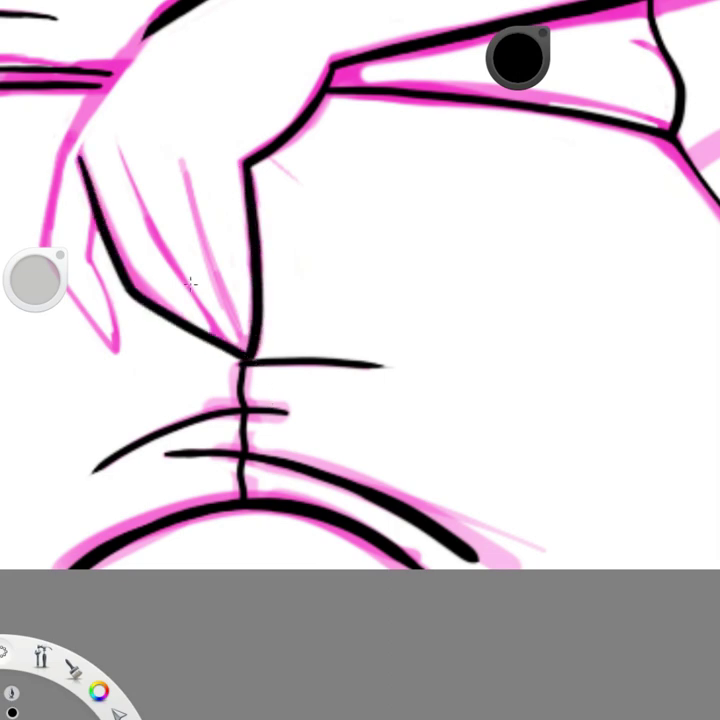
{"action": "left_click_drag", "start_coordinate": [183, 160], "coordinate": [245, 352]}
{"action": "mouse_move", "coordinate": [120, 142]}
{"action": "left_mouse_down"}
{"action": "mouse_move", "coordinate": [240, 348]}
{"action": "mouse_move", "coordinate": [61, 315]}
{"action": "mouse_move", "coordinate": [340, 68]}
{"action": "mouse_move", "coordinate": [217, 209]}
{"action": "mouse_move", "coordinate": [195, 345]}
{"action": "left_mouse_up"}
Step: Ink the outline of the separate bent finger, closing it in a pointed tip
{"action": "left_click_drag", "start_coordinate": [286, 305], "coordinate": [315, 535]}
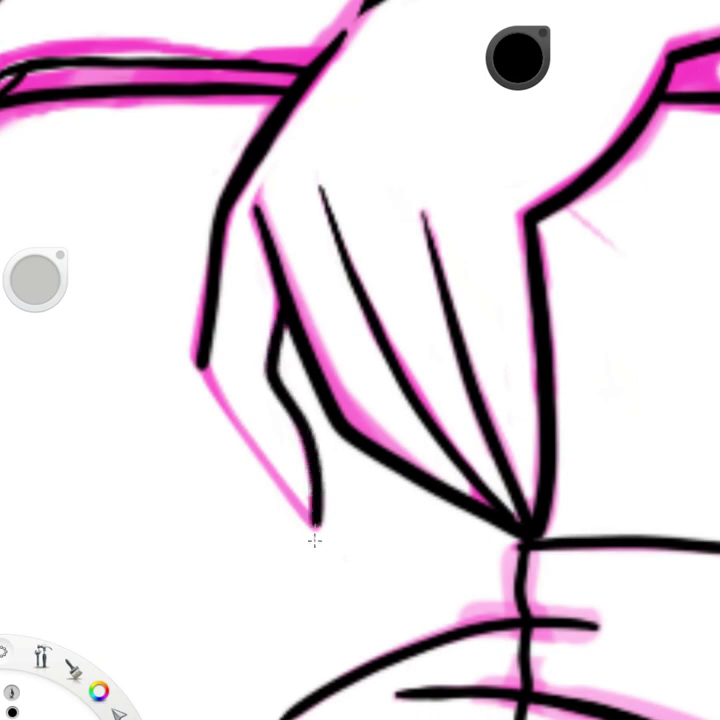
{"action": "left_click_drag", "start_coordinate": [195, 340], "coordinate": [257, 443]}
{"action": "left_click_drag", "start_coordinate": [222, 383], "coordinate": [293, 488]}
{"action": "left_click_drag", "start_coordinate": [188, 348], "coordinate": [275, 466]}
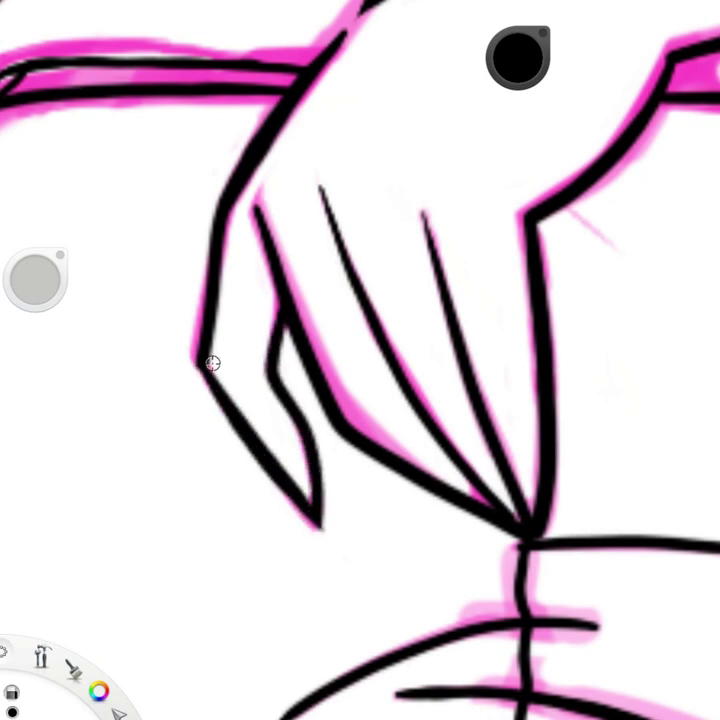
{"action": "key", "text": "ctrl+z"}
{"action": "scroll", "coordinate": [263, 453], "scroll_direction": "down", "scroll_amount": 3}
{"action": "scroll", "coordinate": [379, 331], "scroll_direction": "up", "scroll_amount": 4}
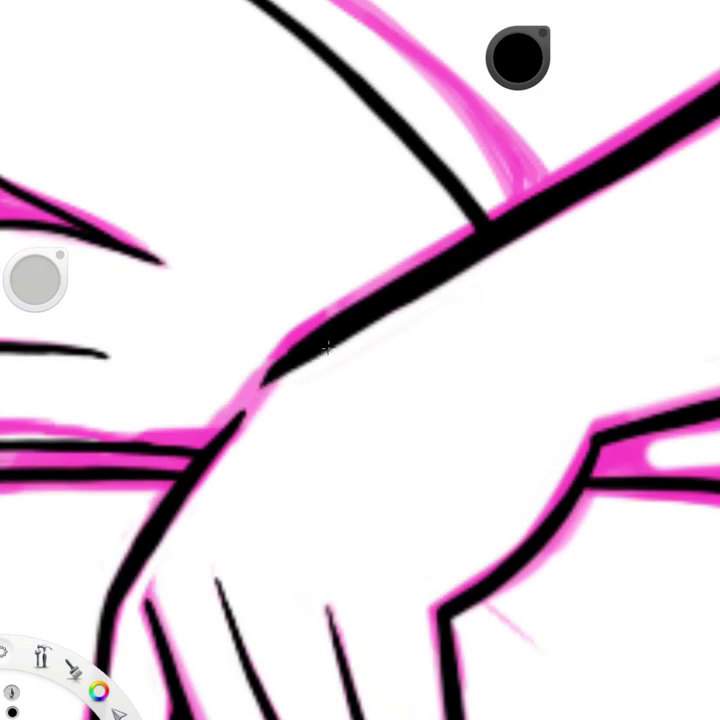
Step: Ink the armpit fold with the torso's side down to the waist, and the outer edge of the raised sleeve
{"action": "scroll", "coordinate": [190, 478], "scroll_direction": "down", "scroll_amount": 5}
{"action": "scroll", "coordinate": [373, 524], "scroll_direction": "up", "scroll_amount": 5}
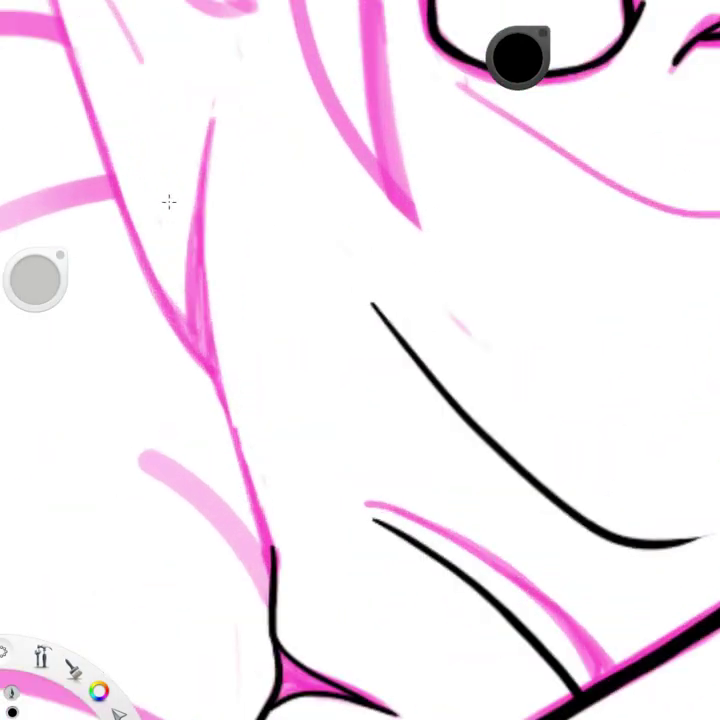
{"action": "mouse_move", "coordinate": [212, 120]}
{"action": "left_mouse_down"}
{"action": "mouse_move", "coordinate": [202, 298]}
{"action": "mouse_move", "coordinate": [277, 588]}
{"action": "left_mouse_up"}
{"action": "mouse_move", "coordinate": [47, 40]}
{"action": "left_mouse_down"}
{"action": "mouse_move", "coordinate": [56, 86]}
{"action": "mouse_move", "coordinate": [135, 240]}
{"action": "left_mouse_up"}
{"action": "scroll", "coordinate": [135, 240], "scroll_direction": "down", "scroll_amount": 5}
{"action": "scroll", "coordinate": [52, 12], "scroll_direction": "up", "scroll_amount": 5}
{"action": "left_click_drag", "start_coordinate": [52, 12], "coordinate": [155, 310]}
{"action": "scroll", "coordinate": [155, 310], "scroll_direction": "down", "scroll_amount": 5}
{"action": "scroll", "coordinate": [80, 196], "scroll_direction": "up", "scroll_amount": 5}
Step: Extend the raised sleeve's edge to its cuff and ink the small pointed fold and the cuff's notched end
{"action": "left_click_drag", "start_coordinate": [103, 283], "coordinate": [160, 455]}
{"action": "left_click_drag", "start_coordinate": [186, 312], "coordinate": [160, 366]}
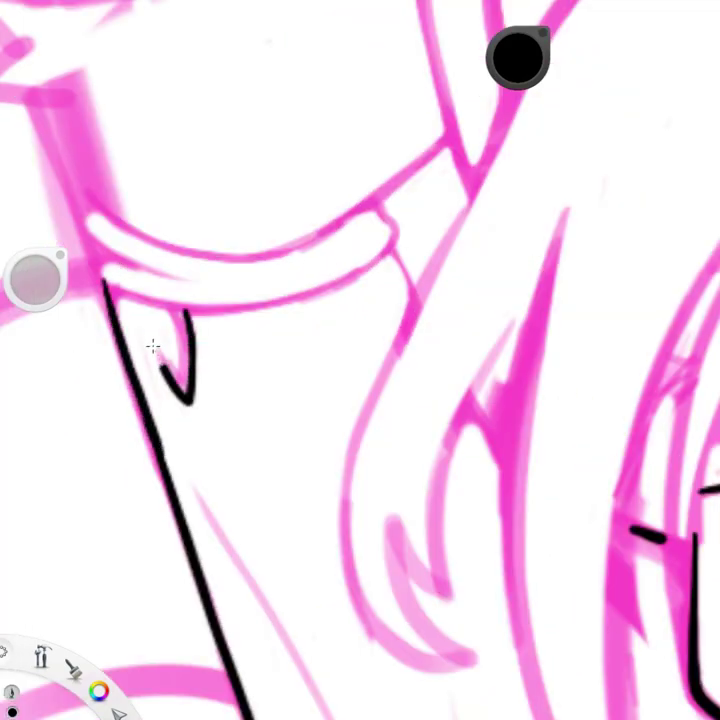
{"action": "mouse_move", "coordinate": [378, 201]}
{"action": "left_mouse_down"}
{"action": "mouse_move", "coordinate": [394, 257]}
{"action": "mouse_move", "coordinate": [410, 273]}
{"action": "left_mouse_up"}
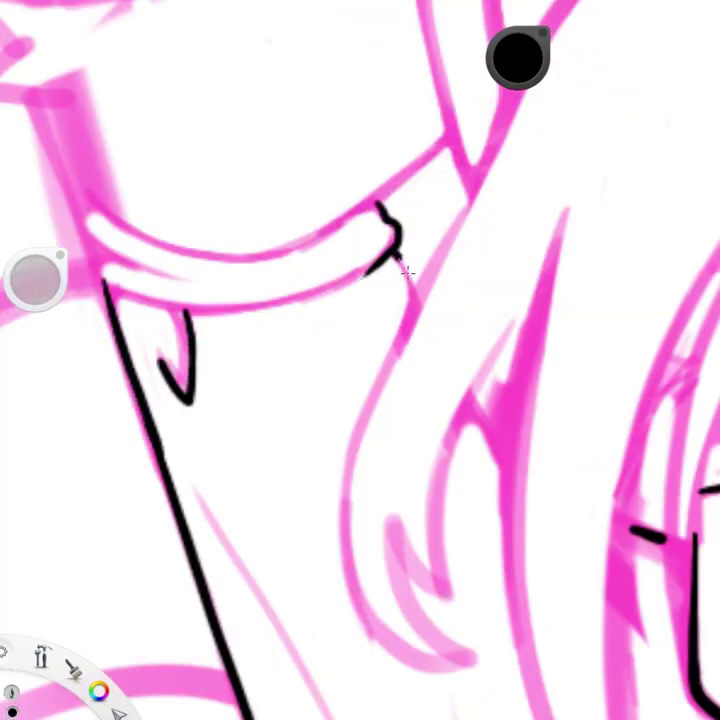
{"action": "left_click_drag", "start_coordinate": [468, 388], "coordinate": [503, 450]}
Step: Ink the raised cuff's curved rims, rounded end and inner fold, plus the long crease in the sleeve below
{"action": "scroll", "coordinate": [503, 411], "scroll_direction": "up", "scroll_amount": 3}
{"action": "mouse_move", "coordinate": [578, 267]}
{"action": "left_mouse_down"}
{"action": "mouse_move", "coordinate": [447, 338]}
{"action": "mouse_move", "coordinate": [402, 346]}
{"action": "left_mouse_up"}
{"action": "left_click_drag", "start_coordinate": [145, 263], "coordinate": [400, 346]}
{"action": "mouse_move", "coordinate": [176, 382]}
{"action": "left_mouse_down"}
{"action": "mouse_move", "coordinate": [338, 431]}
{"action": "mouse_move", "coordinate": [543, 380]}
{"action": "mouse_move", "coordinate": [580, 355]}
{"action": "left_mouse_up"}
{"action": "key", "text": "ctrl+z"}
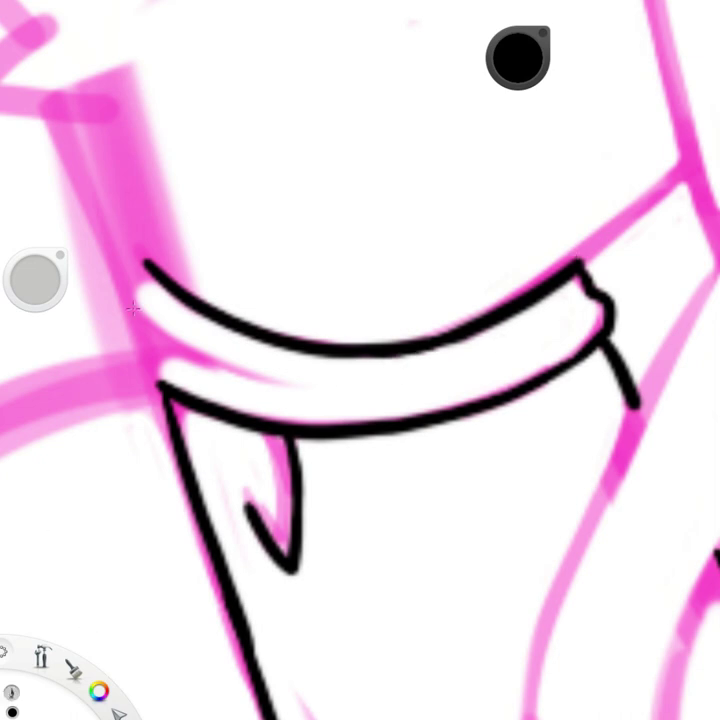
{"action": "mouse_move", "coordinate": [147, 263]}
{"action": "left_mouse_down"}
{"action": "mouse_move", "coordinate": [132, 320]}
{"action": "mouse_move", "coordinate": [155, 380]}
{"action": "mouse_move", "coordinate": [337, 400]}
{"action": "mouse_move", "coordinate": [279, 370]}
{"action": "left_mouse_up"}
{"action": "left_click_drag", "start_coordinate": [154, 339], "coordinate": [298, 380]}
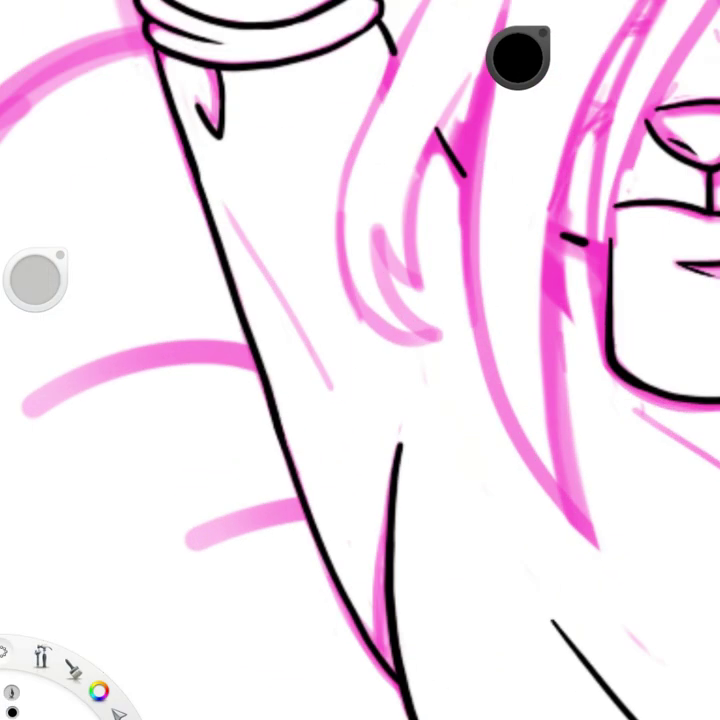
{"action": "left_click_drag", "start_coordinate": [222, 201], "coordinate": [329, 394]}
Step: Ink the spiky fur at the raised elbow and the forearm's upper edge as far as the ear
{"action": "scroll", "coordinate": [218, 250], "scroll_direction": "up", "scroll_amount": 5}
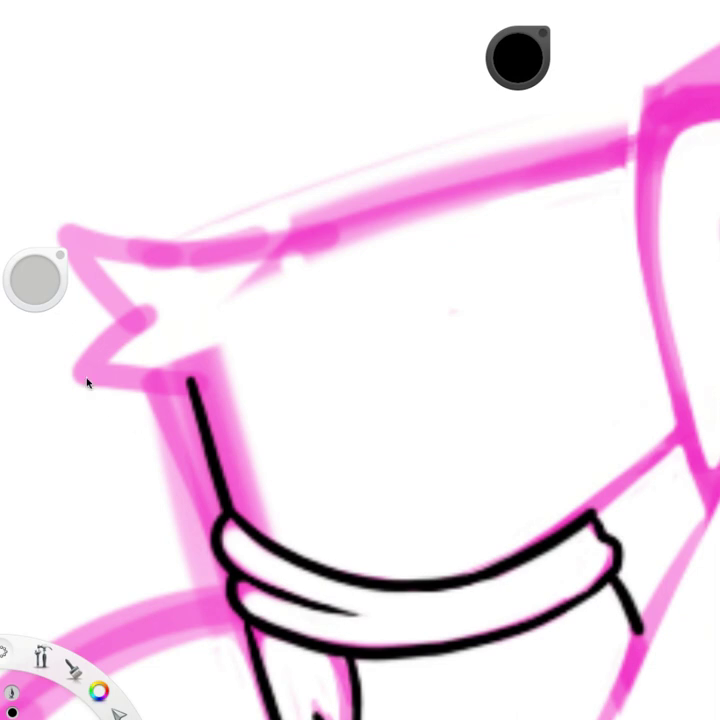
{"action": "mouse_move", "coordinate": [188, 380]}
{"action": "left_mouse_down"}
{"action": "mouse_move", "coordinate": [85, 368]}
{"action": "mouse_move", "coordinate": [148, 318]}
{"action": "mouse_move", "coordinate": [62, 232]}
{"action": "mouse_move", "coordinate": [237, 250]}
{"action": "left_mouse_up"}
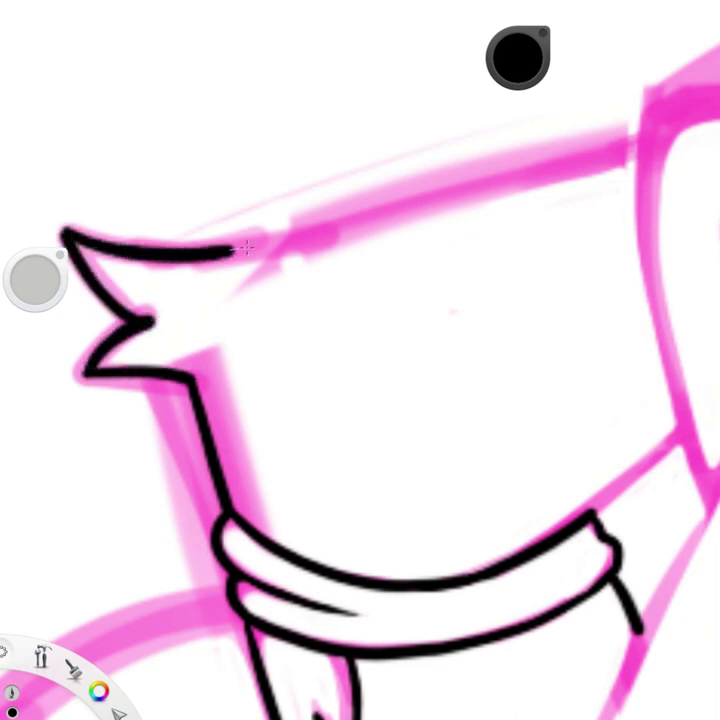
{"action": "mouse_move", "coordinate": [645, 137]}
{"action": "left_mouse_down"}
{"action": "mouse_move", "coordinate": [379, 210]}
{"action": "mouse_move", "coordinate": [190, 240]}
{"action": "mouse_move", "coordinate": [518, 184]}
{"action": "left_mouse_up"}
{"action": "mouse_move", "coordinate": [184, 241]}
{"action": "left_mouse_down"}
{"action": "mouse_move", "coordinate": [313, 217]}
{"action": "mouse_move", "coordinate": [284, 228]}
{"action": "left_mouse_up"}
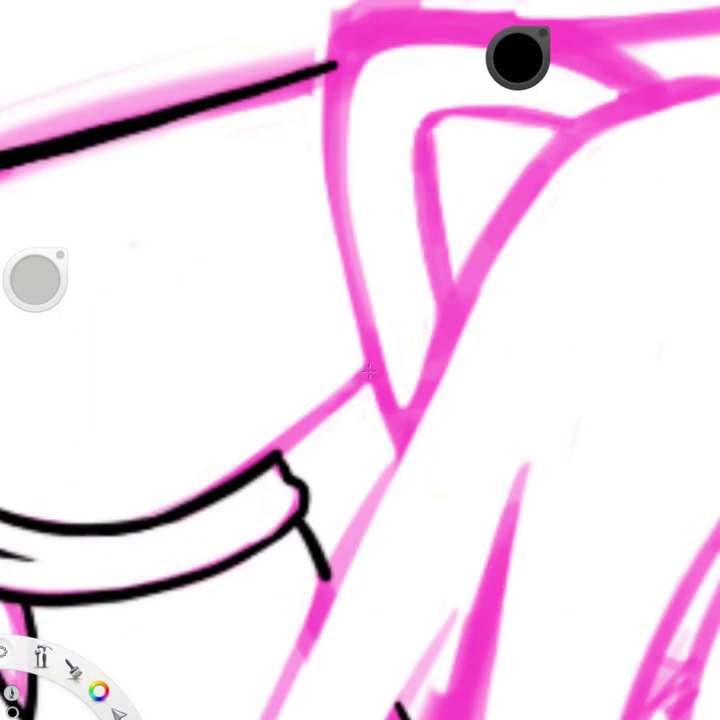
{"action": "mouse_move", "coordinate": [280, 460]}
{"action": "left_mouse_down"}
{"action": "mouse_move", "coordinate": [375, 370]}
{"action": "mouse_move", "coordinate": [326, 420]}
{"action": "mouse_move", "coordinate": [270, 460]}
{"action": "left_mouse_up"}
{"action": "key", "text": "ctrl+z"}
Step: Ink the forearm's upper edge behind the head between the ears with its short angled end, and thin the line near that end
{"action": "scroll", "coordinate": [360, 360], "scroll_direction": "down", "scroll_amount": 5}
{"action": "scroll", "coordinate": [360, 360], "scroll_direction": "up", "scroll_amount": 5}
{"action": "left_click_drag", "start_coordinate": [598, 232], "coordinate": [622, 272]}
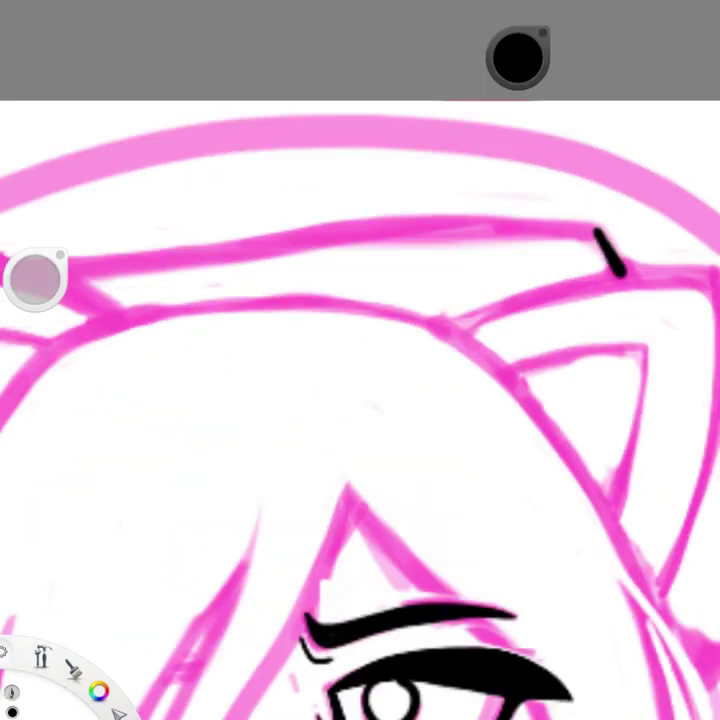
{"action": "mouse_move", "coordinate": [15, 265]}
{"action": "left_mouse_down"}
{"action": "mouse_move", "coordinate": [522, 226]}
{"action": "mouse_move", "coordinate": [598, 230]}
{"action": "left_mouse_up"}
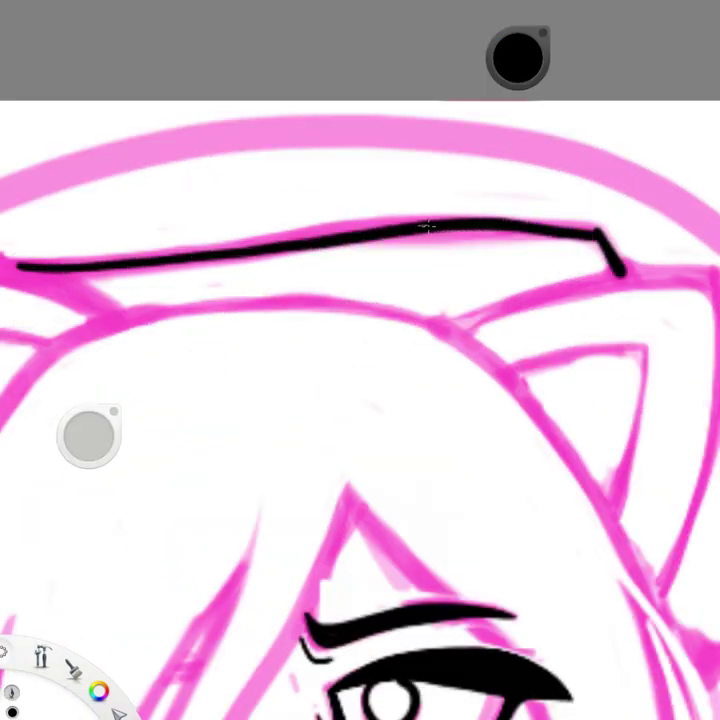
{"action": "mouse_move", "coordinate": [425, 228]}
{"action": "left_mouse_down"}
{"action": "mouse_move", "coordinate": [520, 234]}
{"action": "mouse_move", "coordinate": [390, 232]}
{"action": "left_mouse_up"}
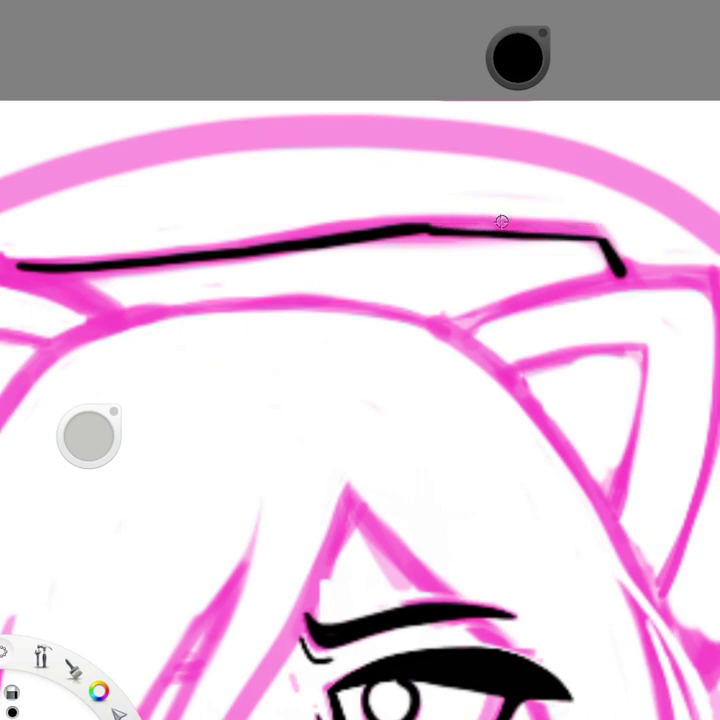
{"action": "scroll", "coordinate": [184, 366], "scroll_direction": "down", "scroll_amount": 3}
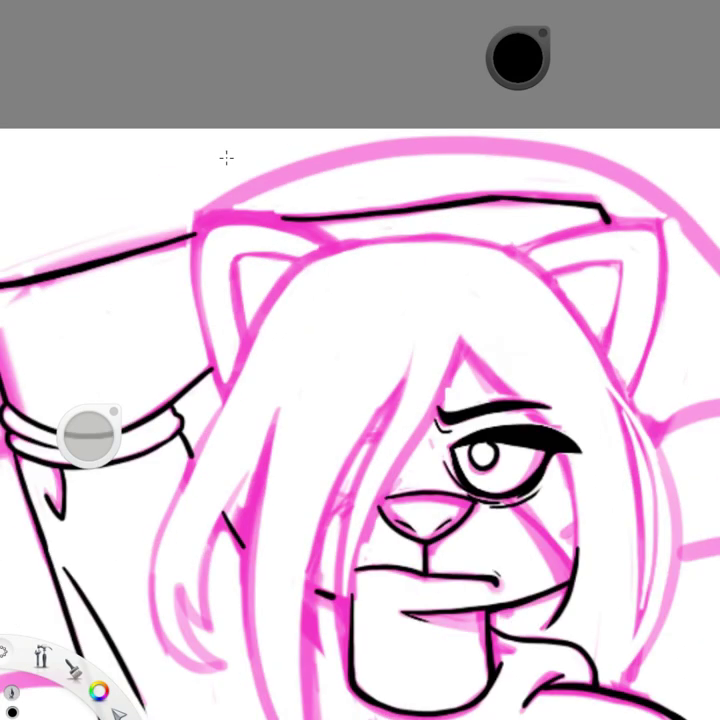
Step: Ink the outer side of the ear beside the raised sleeve and both inner-ear lines
{"action": "scroll", "coordinate": [225, 157], "scroll_direction": "up", "scroll_amount": 4}
{"action": "mouse_move", "coordinate": [206, 183]}
{"action": "left_mouse_down"}
{"action": "mouse_move", "coordinate": [208, 330]}
{"action": "mouse_move", "coordinate": [262, 545]}
{"action": "left_mouse_up"}
{"action": "left_click_drag", "start_coordinate": [282, 258], "coordinate": [305, 405]}
{"action": "left_click_drag", "start_coordinate": [282, 258], "coordinate": [415, 258]}
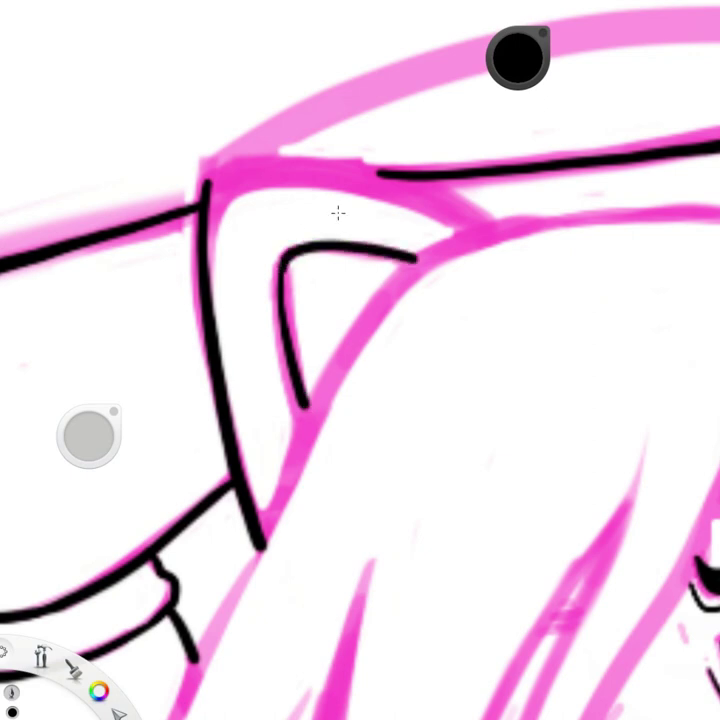
Step: Ink the curved top edge of the ear beside the raised sleeve and tidy its inner-ear line
{"action": "mouse_move", "coordinate": [200, 180]}
{"action": "left_mouse_down"}
{"action": "mouse_move", "coordinate": [300, 160]}
{"action": "mouse_move", "coordinate": [484, 208]}
{"action": "mouse_move", "coordinate": [230, 175]}
{"action": "mouse_move", "coordinate": [318, 177]}
{"action": "mouse_move", "coordinate": [509, 241]}
{"action": "left_mouse_up"}
{"action": "key", "text": "ctrl+z"}
{"action": "key", "text": "ctrl+z"}
{"action": "left_click_drag", "start_coordinate": [378, 170], "coordinate": [507, 240]}
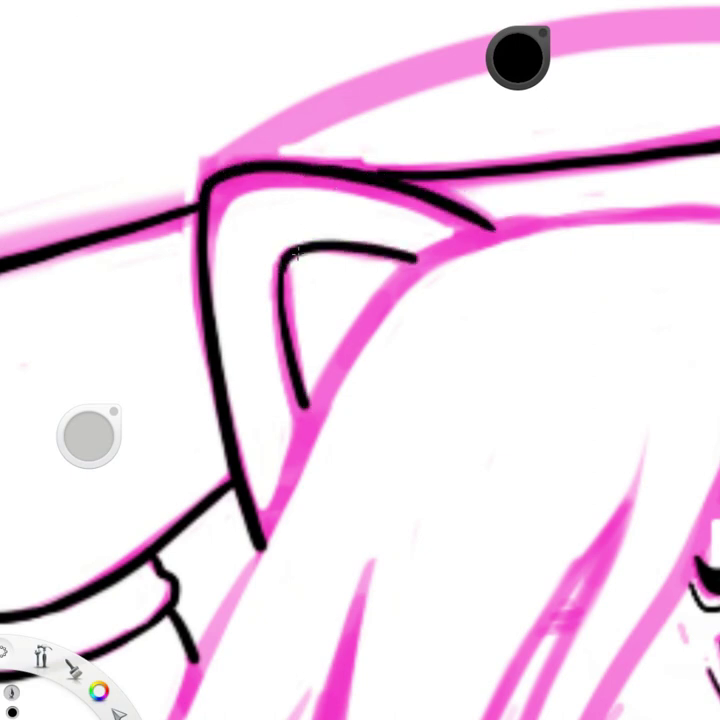
{"action": "mouse_move", "coordinate": [297, 255]}
{"action": "left_mouse_down"}
{"action": "mouse_move", "coordinate": [282, 315]}
{"action": "mouse_move", "coordinate": [310, 425]}
{"action": "left_mouse_up"}
{"action": "scroll", "coordinate": [360, 360], "scroll_direction": "down", "scroll_amount": 5}
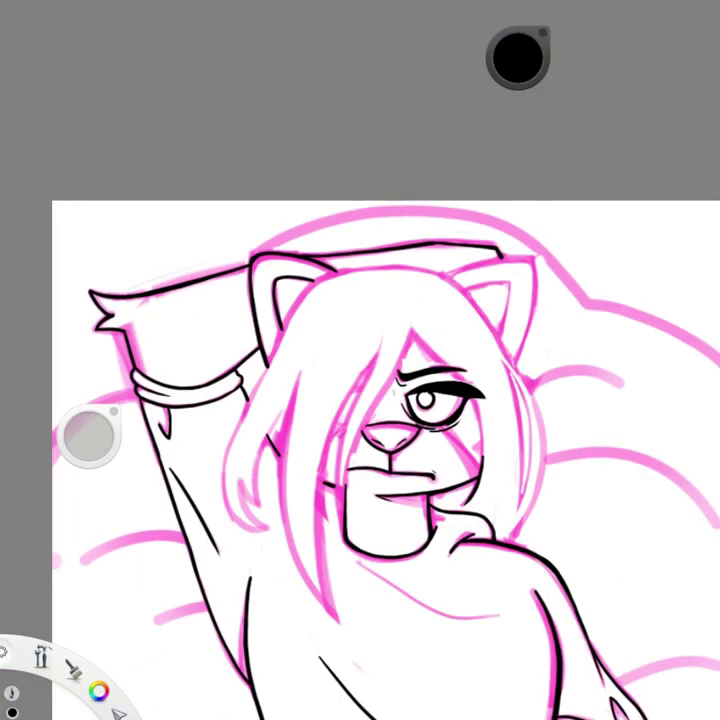
Step: Ink the inner triangle, outer side and top edge of the ear above the visible eye, thinning the inner line
{"action": "scroll", "coordinate": [466, 305], "scroll_direction": "up", "scroll_amount": 8}
{"action": "left_click_drag", "start_coordinate": [378, 98], "coordinate": [333, 335]}
{"action": "left_click_drag", "start_coordinate": [209, 112], "coordinate": [378, 100]}
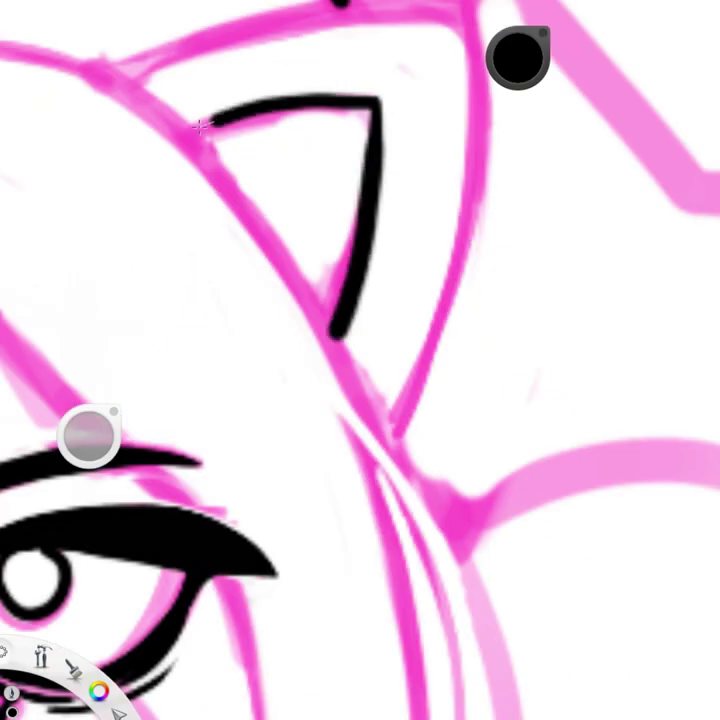
{"action": "key", "text": "ctrl+z"}
{"action": "mouse_move", "coordinate": [209, 120]}
{"action": "left_mouse_down"}
{"action": "mouse_move", "coordinate": [350, 212]}
{"action": "mouse_move", "coordinate": [282, 488]}
{"action": "left_mouse_up"}
{"action": "scroll", "coordinate": [343, 104], "scroll_direction": "down", "scroll_amount": 1}
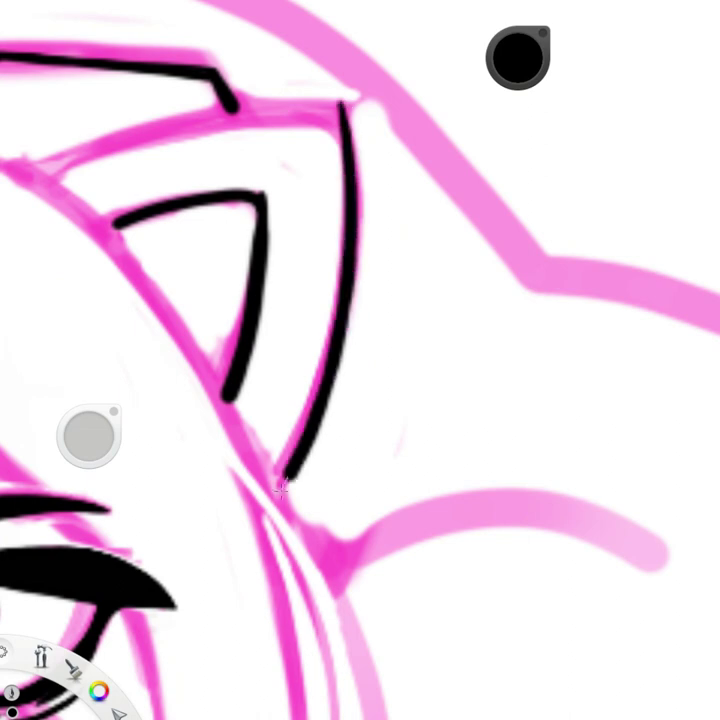
{"action": "mouse_move", "coordinate": [340, 105]}
{"action": "left_mouse_down"}
{"action": "mouse_move", "coordinate": [60, 170]}
{"action": "mouse_move", "coordinate": [33, 183]}
{"action": "left_mouse_up"}
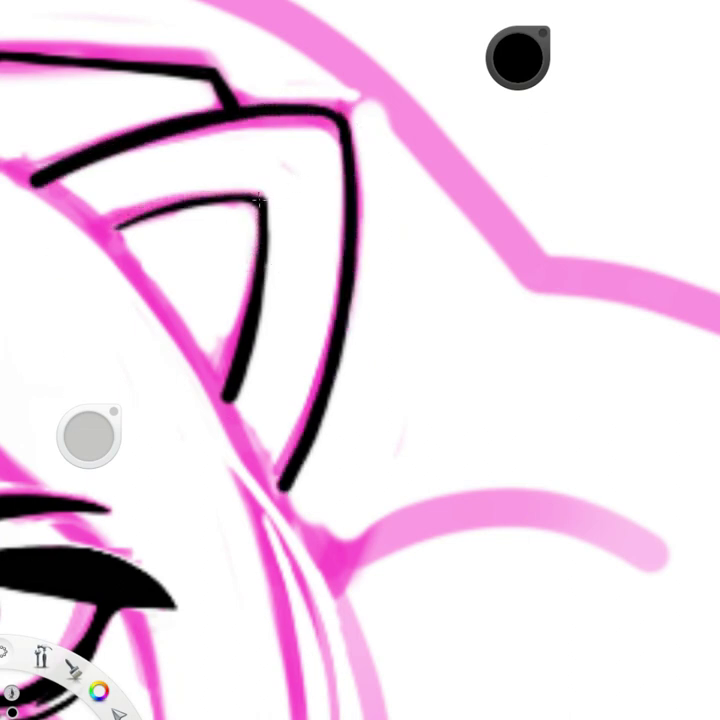
Step: Ink both edges of the long hair lock hanging beside the muzzle down to its pointed tip
{"action": "scroll", "coordinate": [194, 150], "scroll_direction": "down", "scroll_amount": 6}
{"action": "scroll", "coordinate": [159, 267], "scroll_direction": "up", "scroll_amount": 2}
{"action": "scroll", "coordinate": [159, 267], "scroll_direction": "up", "scroll_amount": 3}
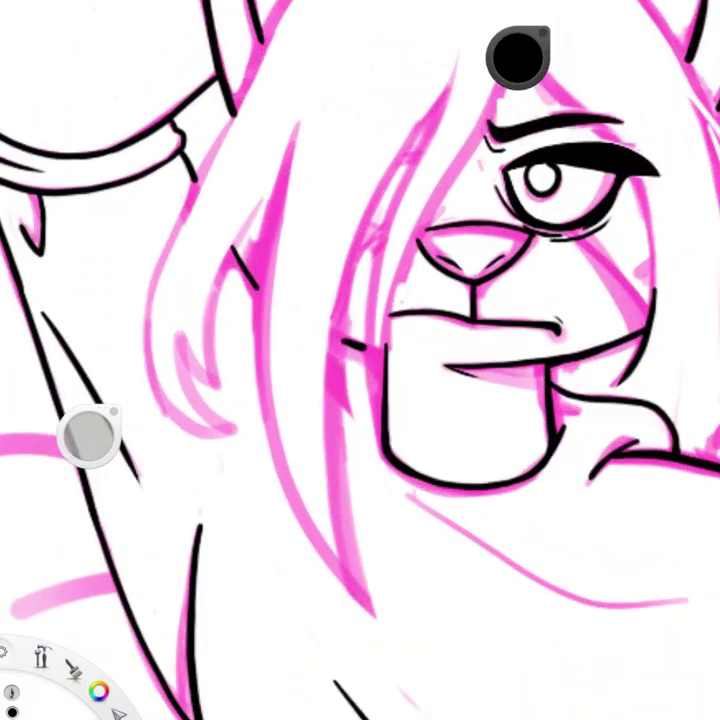
{"action": "scroll", "coordinate": [383, 640], "scroll_direction": "up", "scroll_amount": 2}
{"action": "mouse_move", "coordinate": [172, 52]}
{"action": "left_mouse_down"}
{"action": "mouse_move", "coordinate": [125, 305]}
{"action": "mouse_move", "coordinate": [193, 508]}
{"action": "mouse_move", "coordinate": [305, 650]}
{"action": "left_mouse_up"}
{"action": "key", "text": "ctrl+z"}
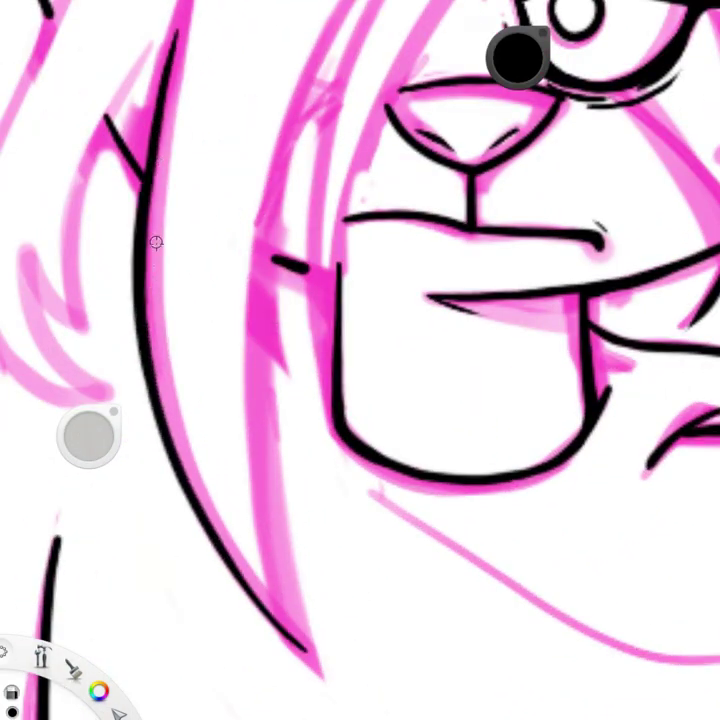
{"action": "left_click_drag", "start_coordinate": [268, 235], "coordinate": [311, 652]}
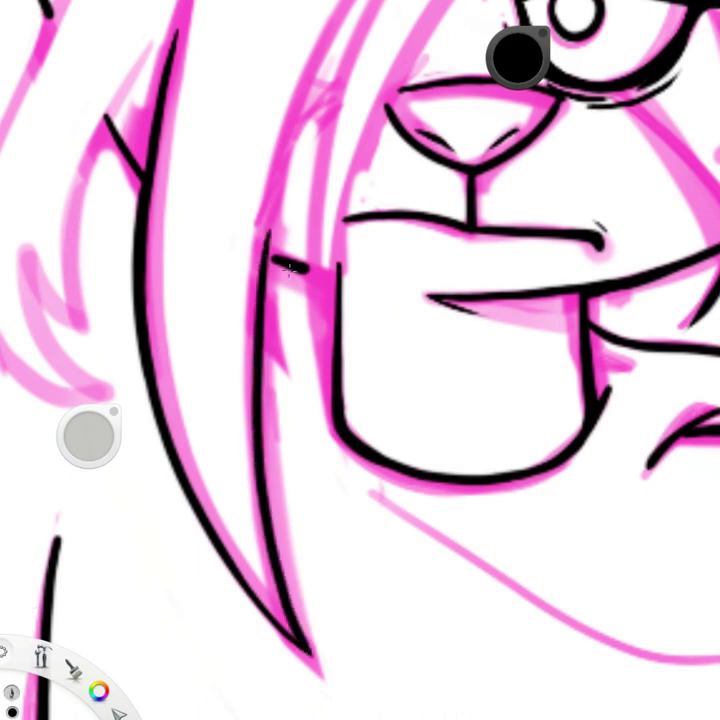
Step: Ink both edges of the narrow gap in the hair covering the face, from its sharp upper tip to the cheek line
{"action": "scroll", "coordinate": [300, 93], "scroll_direction": "down", "scroll_amount": 3}
{"action": "scroll", "coordinate": [185, 244], "scroll_direction": "up", "scroll_amount": 3}
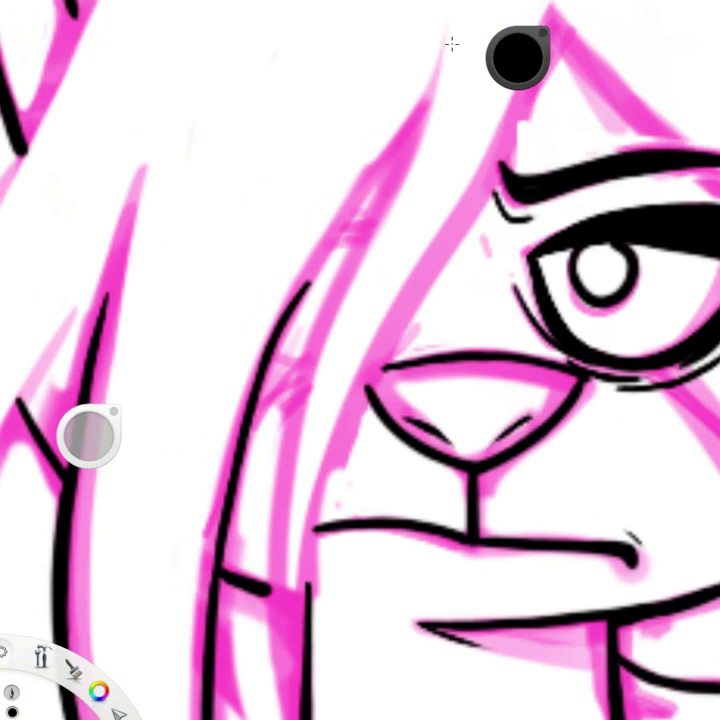
{"action": "mouse_move", "coordinate": [452, 40]}
{"action": "left_mouse_down"}
{"action": "mouse_move", "coordinate": [322, 250]}
{"action": "mouse_move", "coordinate": [222, 541]}
{"action": "left_mouse_up"}
{"action": "left_click_drag", "start_coordinate": [393, 72], "coordinate": [243, 609]}
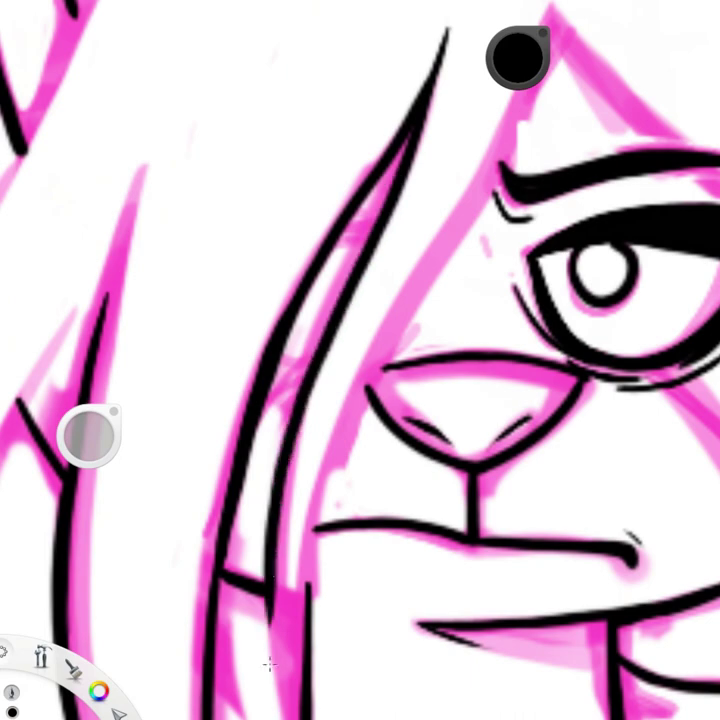
Step: Ink the hair strand's edges alongside the muzzle, running them down to the chin
{"action": "scroll", "coordinate": [297, 530], "scroll_direction": "down", "scroll_amount": 3}
{"action": "scroll", "coordinate": [241, 197], "scroll_direction": "up", "scroll_amount": 3}
{"action": "scroll", "coordinate": [241, 197], "scroll_direction": "down", "scroll_amount": 3}
{"action": "left_click_drag", "start_coordinate": [235, 159], "coordinate": [177, 492]}
{"action": "left_click_drag", "start_coordinate": [182, 304], "coordinate": [161, 485]}
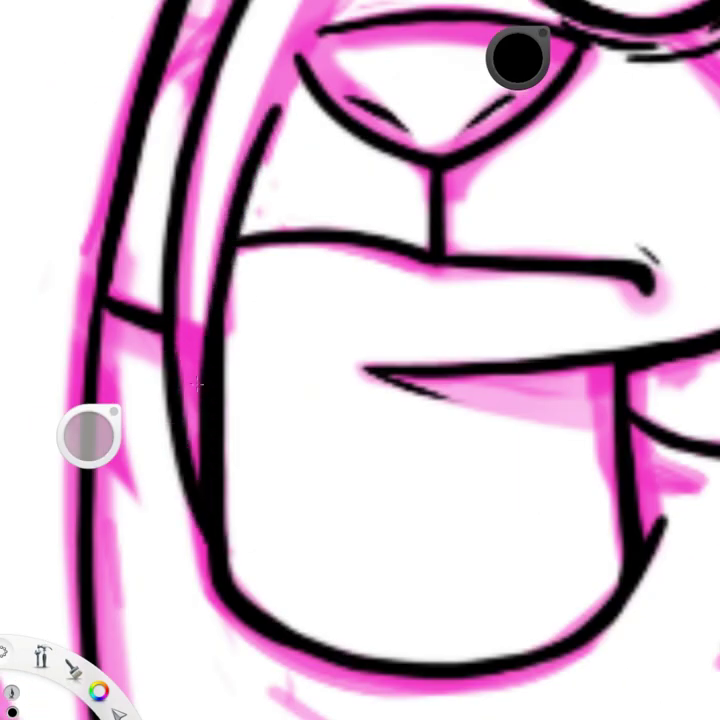
Step: Ink the small curved details of the covered eye inside the narrow gap in the hair
{"action": "scroll", "coordinate": [177, 261], "scroll_direction": "up", "scroll_amount": 3}
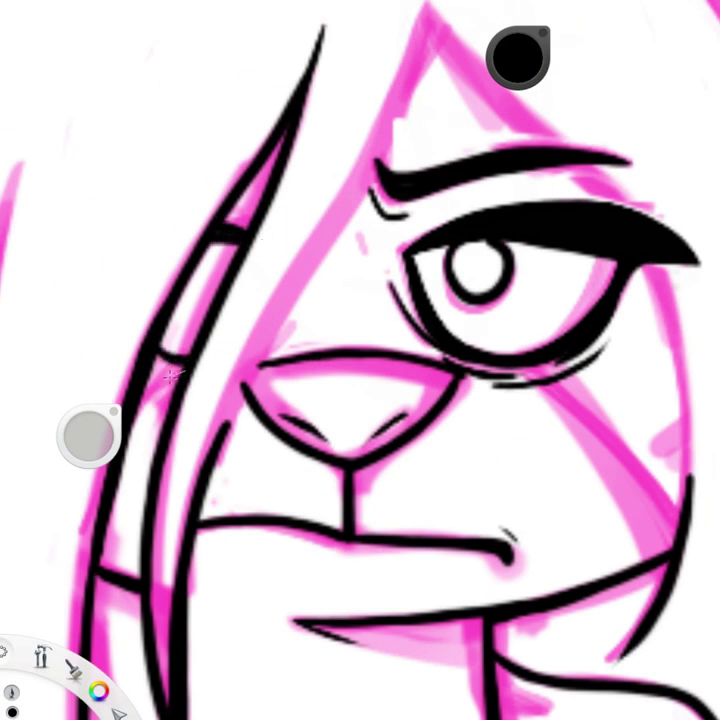
{"action": "scroll", "coordinate": [219, 244], "scroll_direction": "down", "scroll_amount": 3}
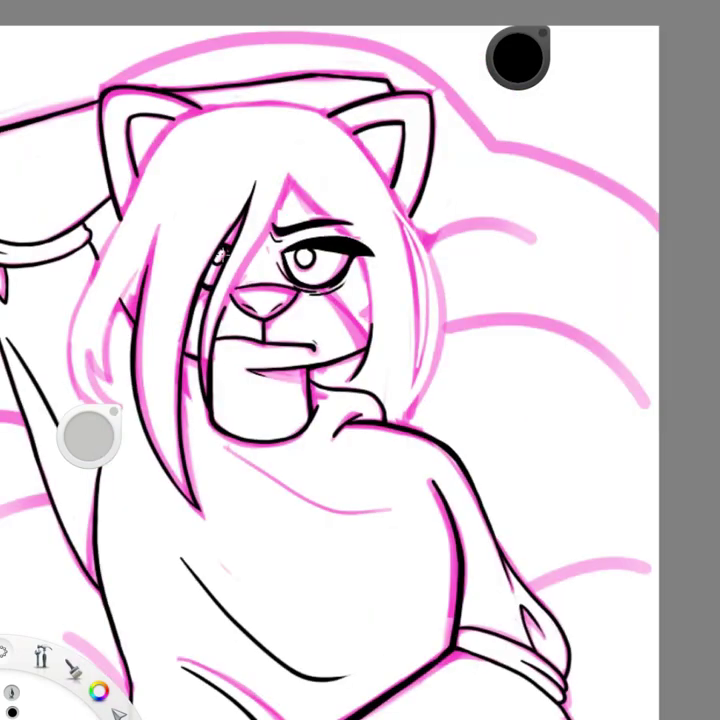
{"action": "scroll", "coordinate": [264, 176], "scroll_direction": "up", "scroll_amount": 3}
{"action": "left_click_drag", "start_coordinate": [265, 177], "coordinate": [240, 177]}
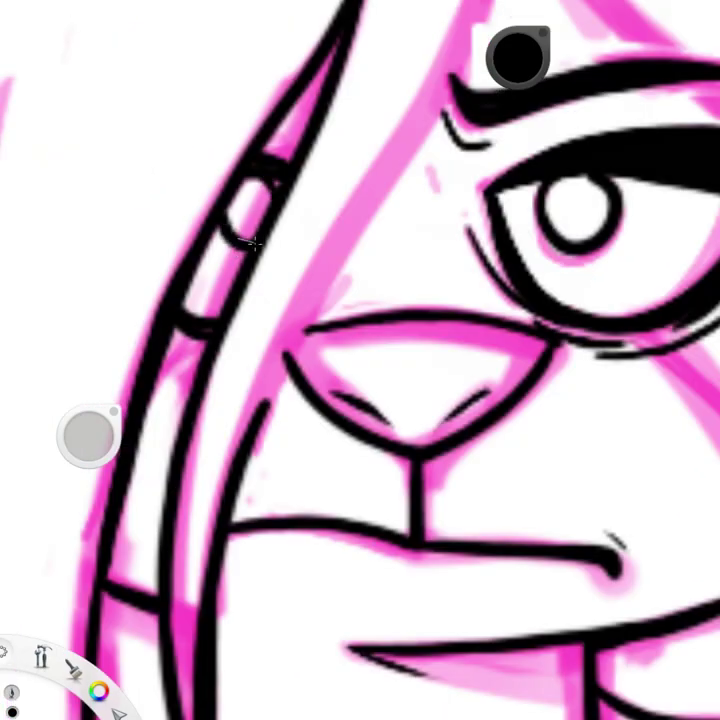
Step: Ink the fringe's edge from its peak above the brow down past the nose to the strand beside the muzzle
{"action": "scroll", "coordinate": [258, 170], "scroll_direction": "down", "scroll_amount": 3}
{"action": "scroll", "coordinate": [193, 217], "scroll_direction": "up", "scroll_amount": 3}
{"action": "mouse_move", "coordinate": [345, 88]}
{"action": "left_mouse_down"}
{"action": "mouse_move", "coordinate": [356, 160]}
{"action": "mouse_move", "coordinate": [192, 444]}
{"action": "left_mouse_up"}
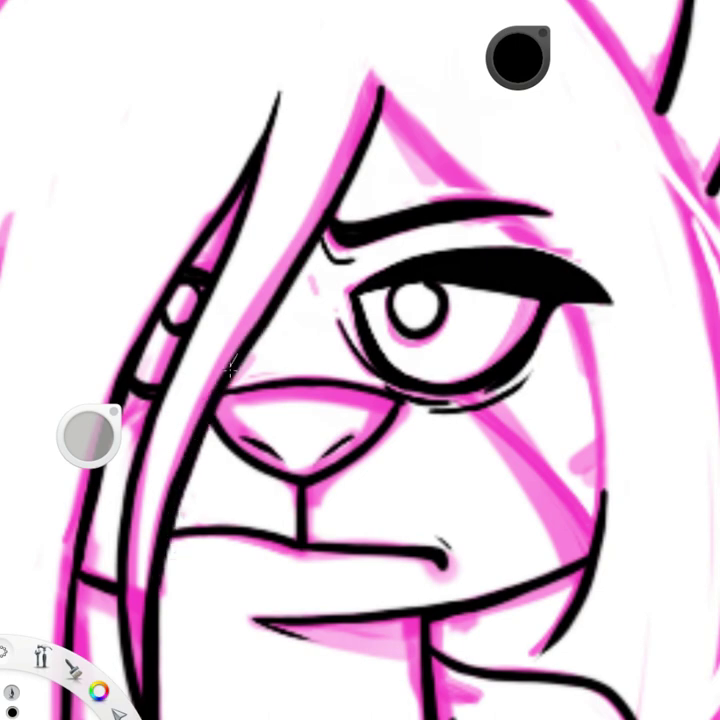
Step: Ink the side of the face from the eye's outer corner to the jaw and smooth the join at the cheek
{"action": "scroll", "coordinate": [232, 369], "scroll_direction": "down", "scroll_amount": 3}
{"action": "scroll", "coordinate": [400, 350], "scroll_direction": "up", "scroll_amount": 3}
{"action": "left_click_drag", "start_coordinate": [365, 243], "coordinate": [409, 439]}
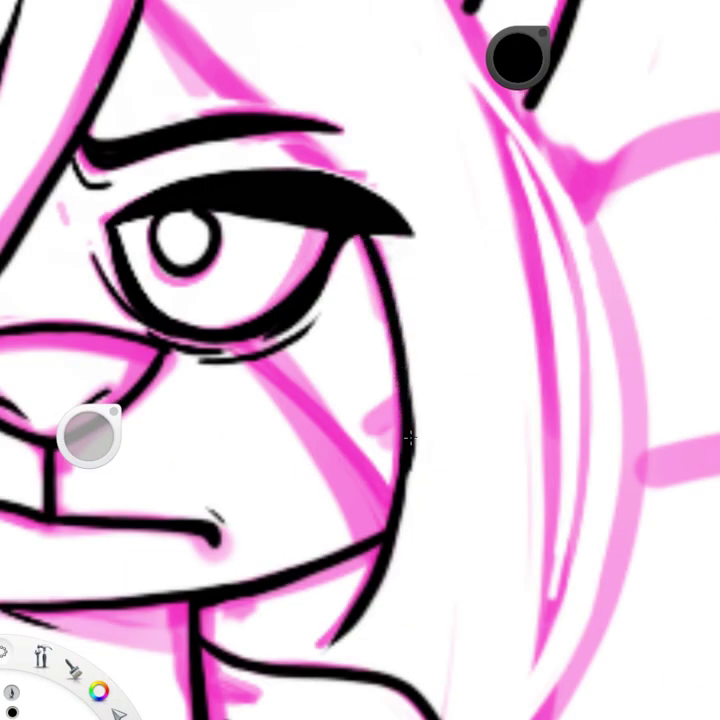
{"action": "scroll", "coordinate": [398, 493], "scroll_direction": "down", "scroll_amount": 3}
{"action": "scroll", "coordinate": [365, 340], "scroll_direction": "up", "scroll_amount": 3}
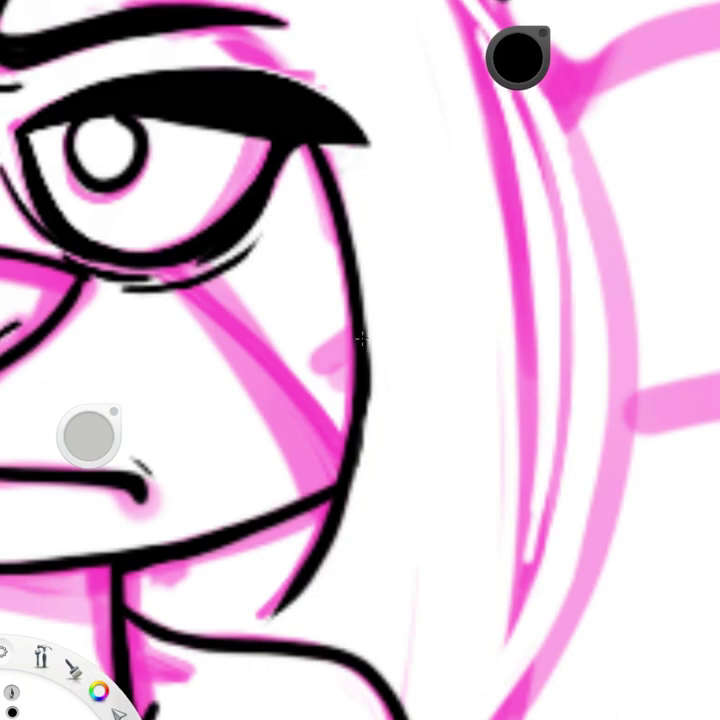
{"action": "mouse_move", "coordinate": [370, 332]}
{"action": "left_mouse_down"}
{"action": "mouse_move", "coordinate": [361, 432]}
{"action": "mouse_move", "coordinate": [345, 487]}
{"action": "left_mouse_up"}
{"action": "left_click_drag", "start_coordinate": [372, 331], "coordinate": [318, 580]}
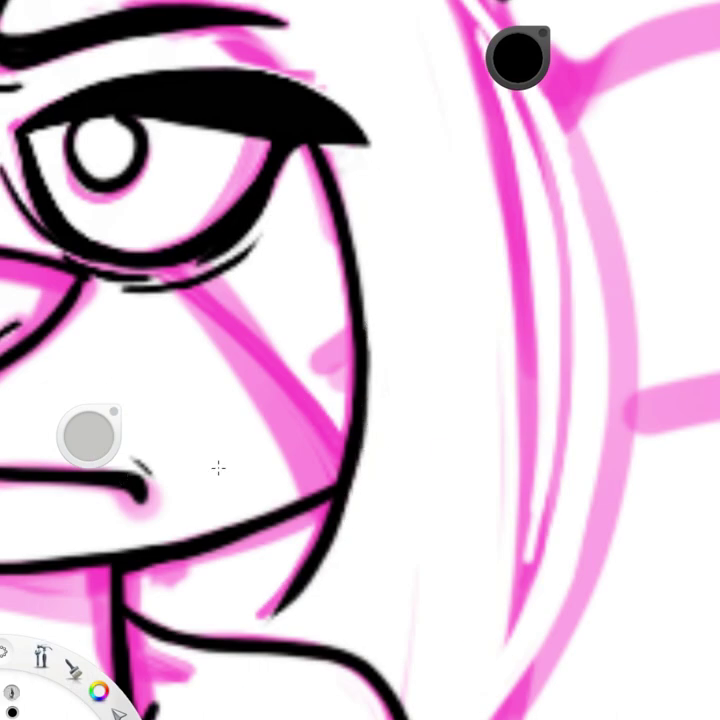
Step: Ink the fringe edge crossing the brow and the hair's outer contour from the nearby ear down to the shoulder
{"action": "scroll", "coordinate": [218, 467], "scroll_direction": "down", "scroll_amount": 3}
{"action": "scroll", "coordinate": [218, 467], "scroll_direction": "up", "scroll_amount": 3}
{"action": "scroll", "coordinate": [453, 278], "scroll_direction": "down", "scroll_amount": 3}
{"action": "scroll", "coordinate": [453, 278], "scroll_direction": "up", "scroll_amount": 3}
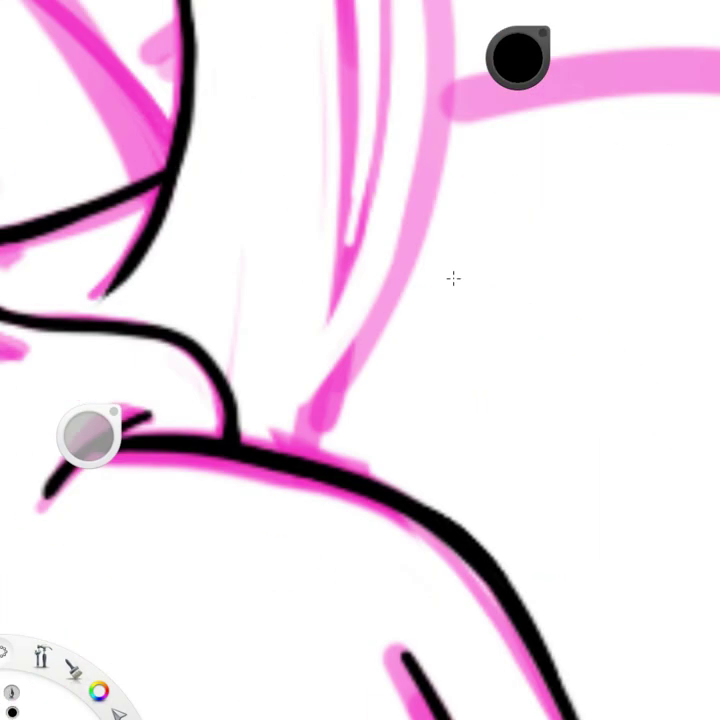
{"action": "mouse_move", "coordinate": [432, 30]}
{"action": "left_mouse_down"}
{"action": "mouse_move", "coordinate": [410, 249]}
{"action": "mouse_move", "coordinate": [279, 428]}
{"action": "left_mouse_up"}
{"action": "scroll", "coordinate": [285, 140], "scroll_direction": "up", "scroll_amount": 3}
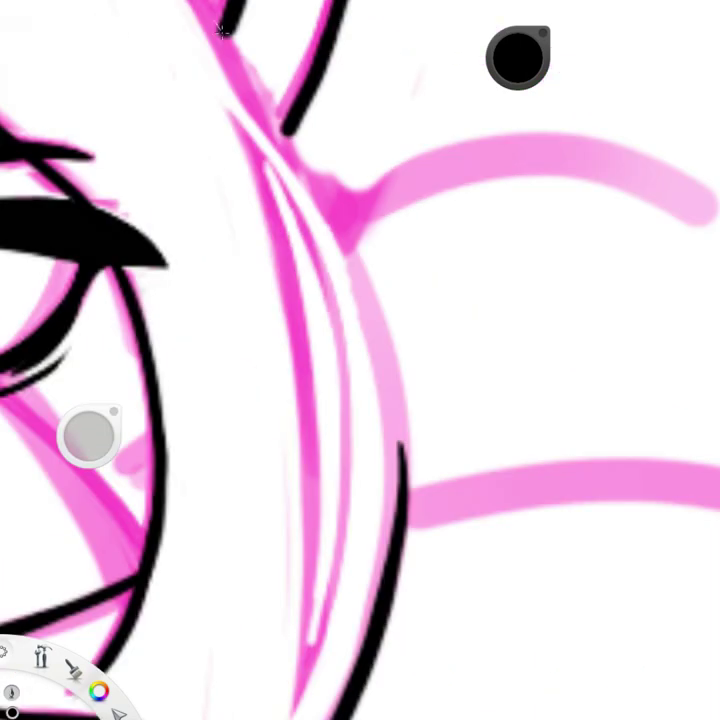
{"action": "mouse_move", "coordinate": [222, 32]}
{"action": "left_mouse_down"}
{"action": "mouse_move", "coordinate": [268, 130]}
{"action": "mouse_move", "coordinate": [343, 242]}
{"action": "mouse_move", "coordinate": [399, 408]}
{"action": "mouse_move", "coordinate": [396, 376]}
{"action": "mouse_move", "coordinate": [398, 432]}
{"action": "left_mouse_up"}
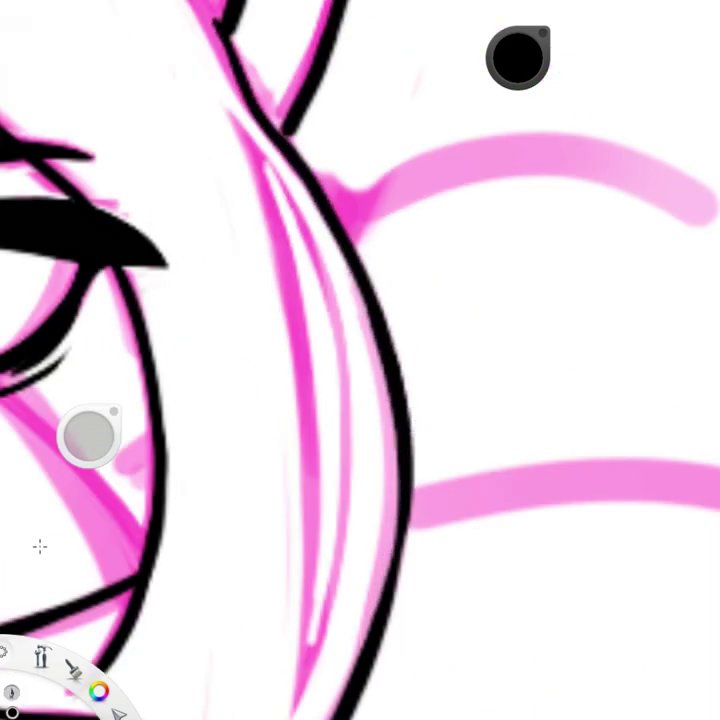
Step: Ink both edges of the slender lock inside the hair's outer contour, tapering it to points at its ends
{"action": "mouse_move", "coordinate": [232, 115]}
{"action": "left_mouse_down"}
{"action": "mouse_move", "coordinate": [271, 216]}
{"action": "mouse_move", "coordinate": [305, 665]}
{"action": "left_mouse_up"}
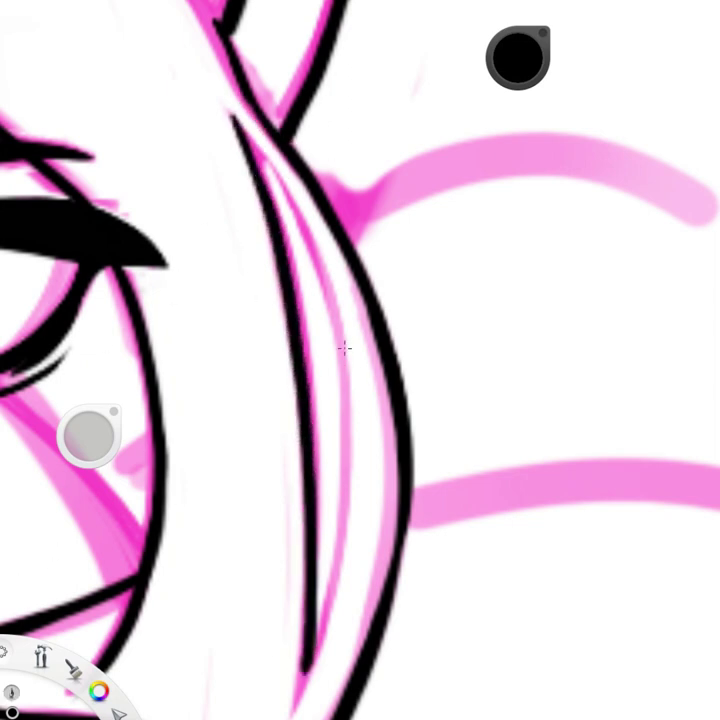
{"action": "mouse_move", "coordinate": [344, 347]}
{"action": "left_mouse_down"}
{"action": "mouse_move", "coordinate": [322, 615]}
{"action": "mouse_move", "coordinate": [308, 648]}
{"action": "left_mouse_up"}
{"action": "left_click_drag", "start_coordinate": [264, 143], "coordinate": [318, 330]}
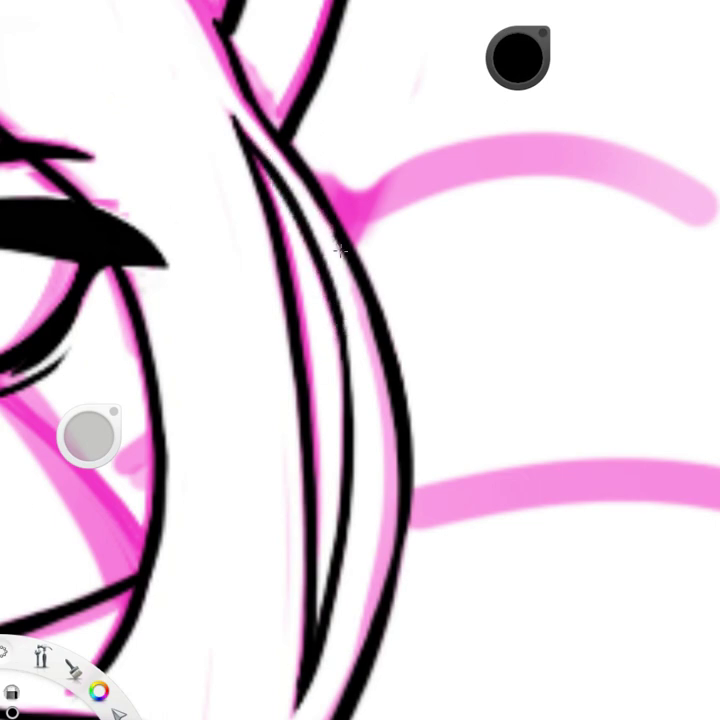
{"action": "scroll", "coordinate": [341, 421], "scroll_direction": "down", "scroll_amount": 3}
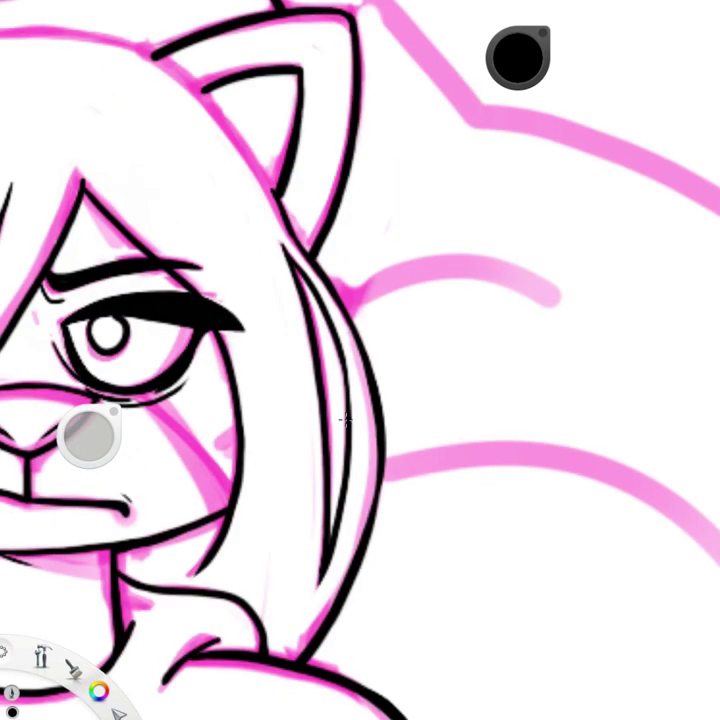
Step: Ink the hairline along the base of the ear above the visible eye and across the head's top to the opposite ear
{"action": "scroll", "coordinate": [270, 302], "scroll_direction": "up", "scroll_amount": 5}
{"action": "mouse_move", "coordinate": [90, 80]}
{"action": "left_mouse_down"}
{"action": "mouse_move", "coordinate": [135, 105]}
{"action": "mouse_move", "coordinate": [390, 362]}
{"action": "mouse_move", "coordinate": [468, 485]}
{"action": "left_mouse_up"}
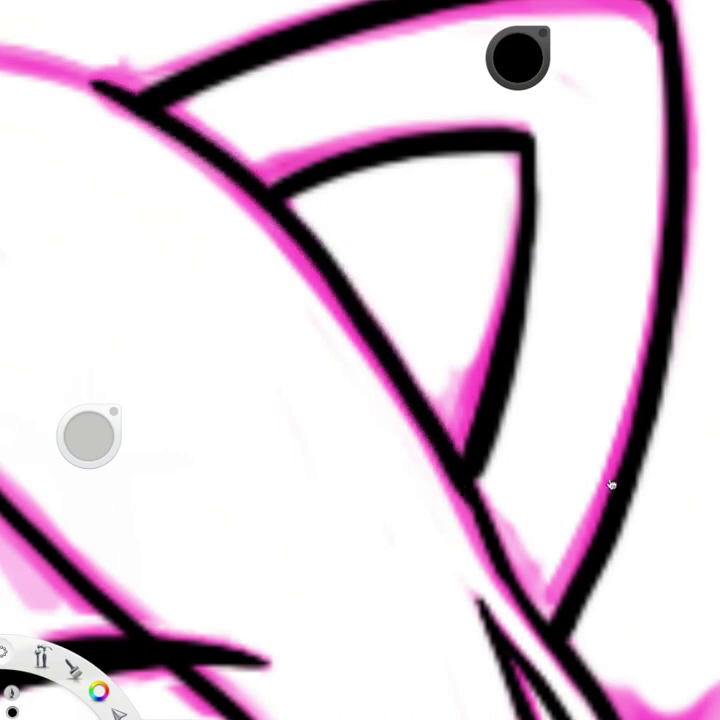
{"action": "scroll", "coordinate": [452, 474], "scroll_direction": "down", "scroll_amount": 2}
{"action": "scroll", "coordinate": [115, 304], "scroll_direction": "up", "scroll_amount": 4}
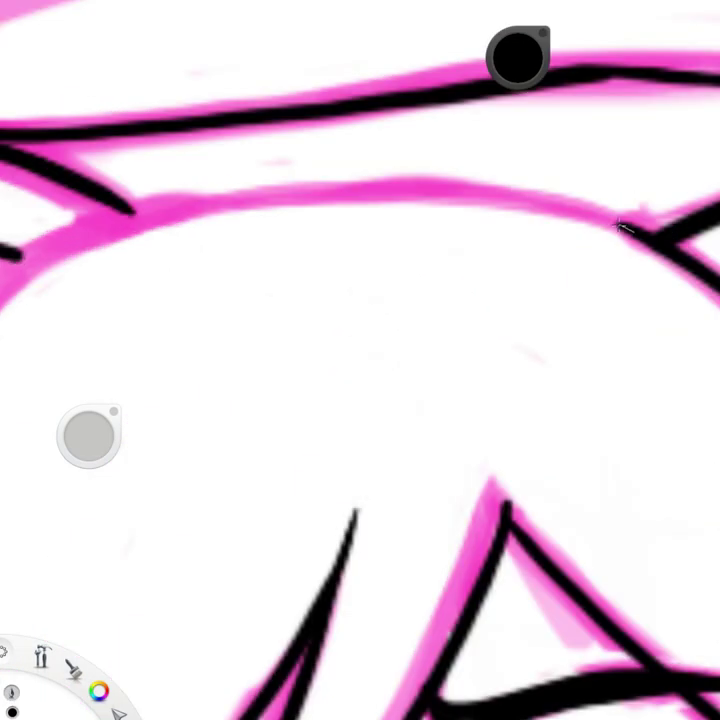
{"action": "mouse_move", "coordinate": [620, 225]}
{"action": "left_mouse_down"}
{"action": "mouse_move", "coordinate": [524, 206]}
{"action": "mouse_move", "coordinate": [388, 192]}
{"action": "mouse_move", "coordinate": [198, 210]}
{"action": "mouse_move", "coordinate": [14, 258]}
{"action": "left_mouse_up"}
{"action": "left_click_drag", "start_coordinate": [410, 193], "coordinate": [100, 212]}
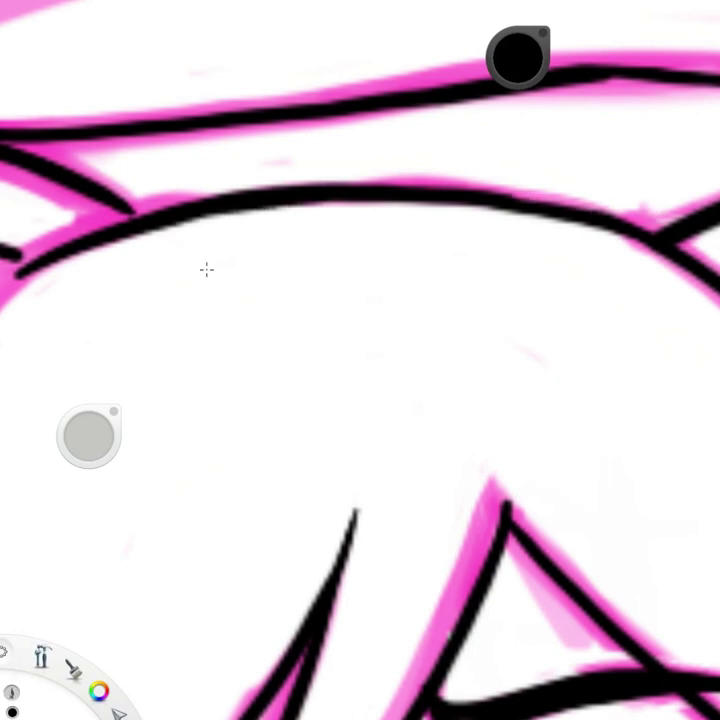
Step: Ink the hair's edge along the base of the ear beside the raised sleeve and down past the cuff
{"action": "scroll", "coordinate": [50, 263], "scroll_direction": "down", "scroll_amount": 3}
{"action": "scroll", "coordinate": [479, 182], "scroll_direction": "up", "scroll_amount": 4}
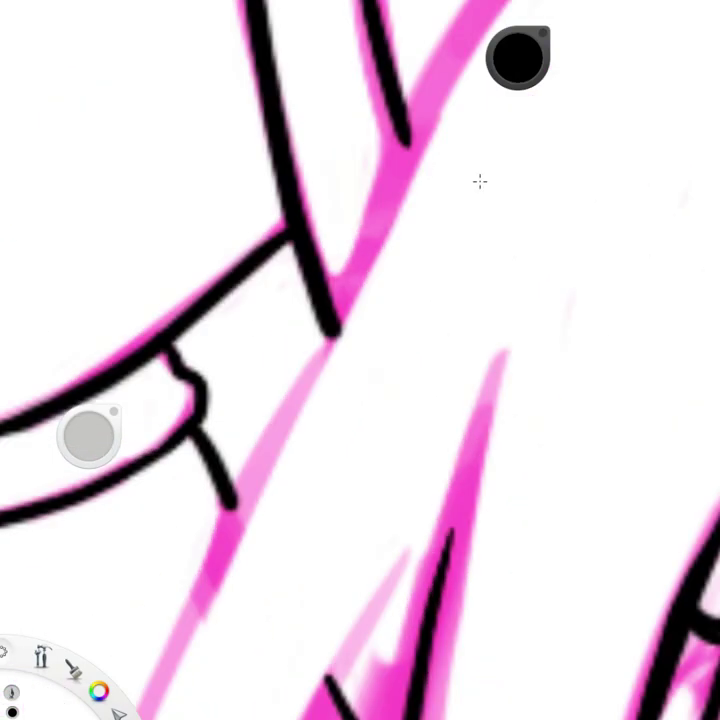
{"action": "left_click_drag", "start_coordinate": [421, 120], "coordinate": [354, 309]}
{"action": "key", "text": "ctrl+z"}
{"action": "left_click_drag", "start_coordinate": [437, 93], "coordinate": [281, 458]}
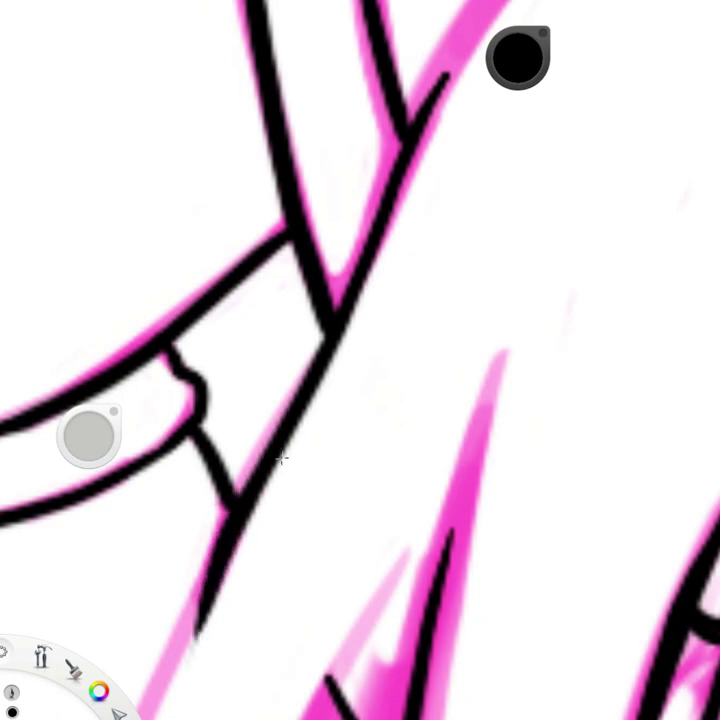
{"action": "scroll", "coordinate": [353, 200], "scroll_direction": "up", "scroll_amount": 3}
{"action": "mouse_move", "coordinate": [452, 170]}
{"action": "left_mouse_down"}
{"action": "mouse_move", "coordinate": [314, 302]}
{"action": "mouse_move", "coordinate": [420, 190]}
{"action": "mouse_move", "coordinate": [222, 390]}
{"action": "left_mouse_up"}
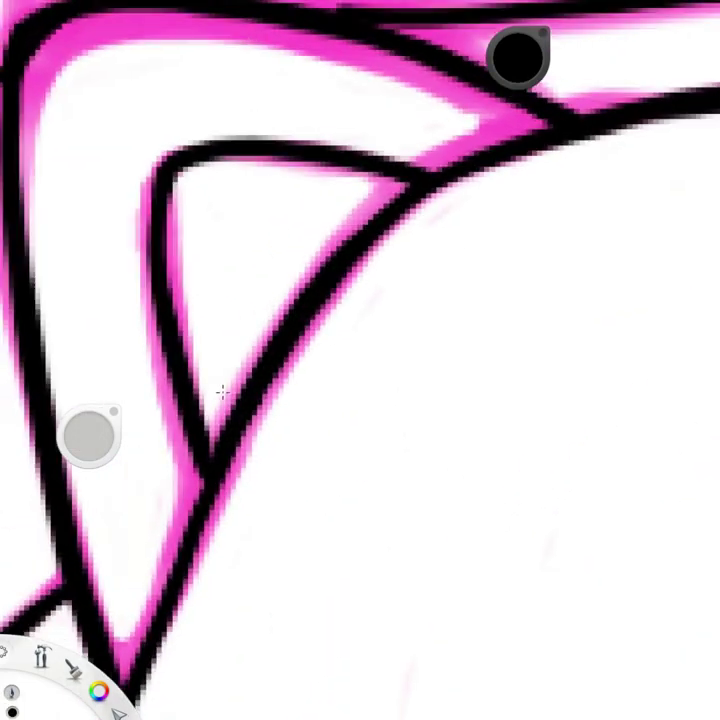
Step: Ink the forked lock at the hair's outer side near the raised sleeve and the upper edge of the long lock beside it
{"action": "scroll", "coordinate": [200, 400], "scroll_direction": "down", "scroll_amount": 5}
{"action": "left_click_drag", "start_coordinate": [240, 92], "coordinate": [193, 197]}
{"action": "mouse_move", "coordinate": [245, 62]}
{"action": "left_mouse_down"}
{"action": "mouse_move", "coordinate": [140, 490]}
{"action": "mouse_move", "coordinate": [190, 595]}
{"action": "left_mouse_up"}
{"action": "mouse_move", "coordinate": [213, 400]}
{"action": "left_mouse_down"}
{"action": "mouse_move", "coordinate": [229, 489]}
{"action": "mouse_move", "coordinate": [330, 606]}
{"action": "left_mouse_up"}
{"action": "left_click_drag", "start_coordinate": [188, 592], "coordinate": [290, 628]}
{"action": "mouse_move", "coordinate": [405, 96]}
{"action": "left_mouse_down"}
{"action": "mouse_move", "coordinate": [331, 218]}
{"action": "mouse_move", "coordinate": [258, 470]}
{"action": "left_mouse_up"}
{"action": "mouse_move", "coordinate": [207, 315]}
{"action": "left_mouse_down"}
{"action": "mouse_move", "coordinate": [204, 357]}
{"action": "mouse_move", "coordinate": [260, 480]}
{"action": "left_mouse_up"}
{"action": "scroll", "coordinate": [333, 196], "scroll_direction": "down", "scroll_amount": 3}
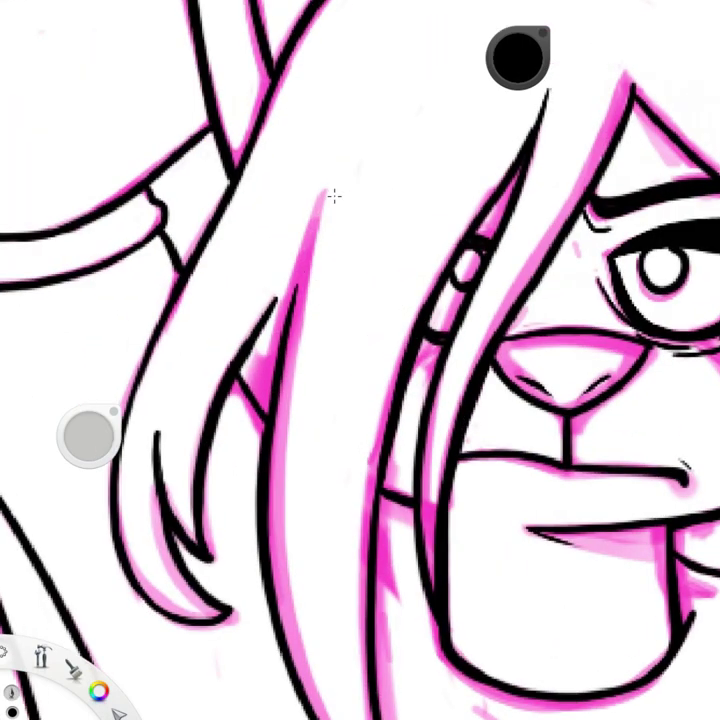
{"action": "scroll", "coordinate": [333, 196], "scroll_direction": "up", "scroll_amount": 2}
{"action": "left_click_drag", "start_coordinate": [325, 183], "coordinate": [247, 438]}
Step: Examine the inked hair, face and overall figure up close and at full-page view
{"action": "scroll", "coordinate": [375, 437], "scroll_direction": "down", "scroll_amount": 3}
{"action": "scroll", "coordinate": [375, 437], "scroll_direction": "up", "scroll_amount": 3}
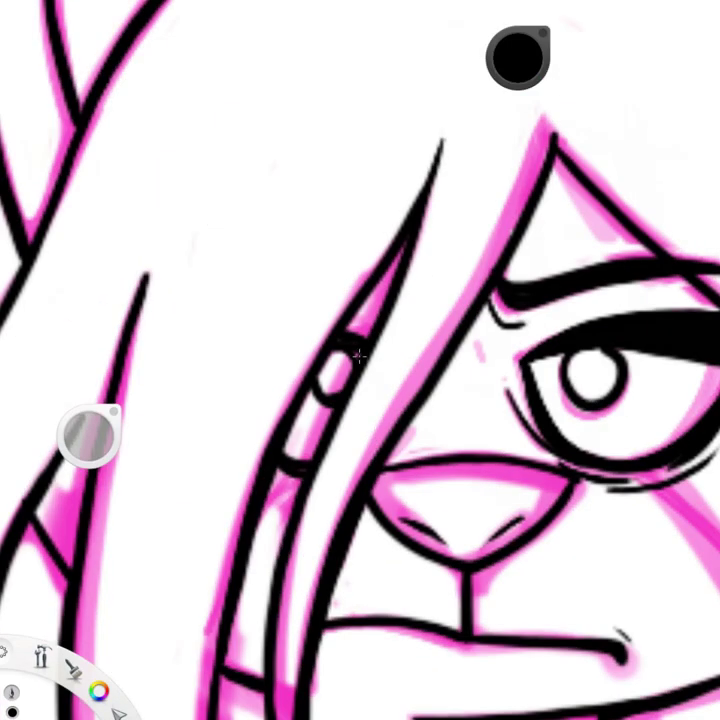
{"action": "scroll", "coordinate": [267, 428], "scroll_direction": "down", "scroll_amount": 6}
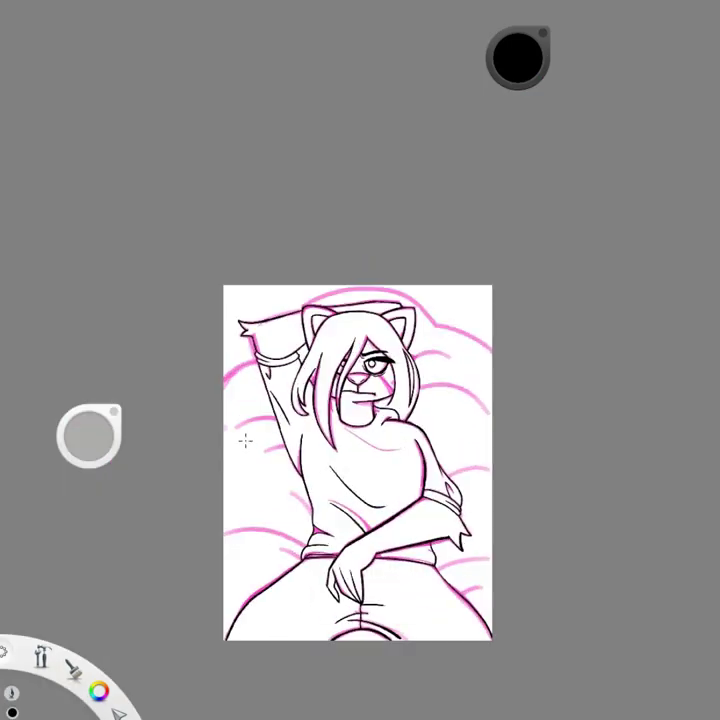
{"action": "scroll", "coordinate": [244, 437], "scroll_direction": "up", "scroll_amount": 2}
{"action": "scroll", "coordinate": [511, 395], "scroll_direction": "up", "scroll_amount": 5}
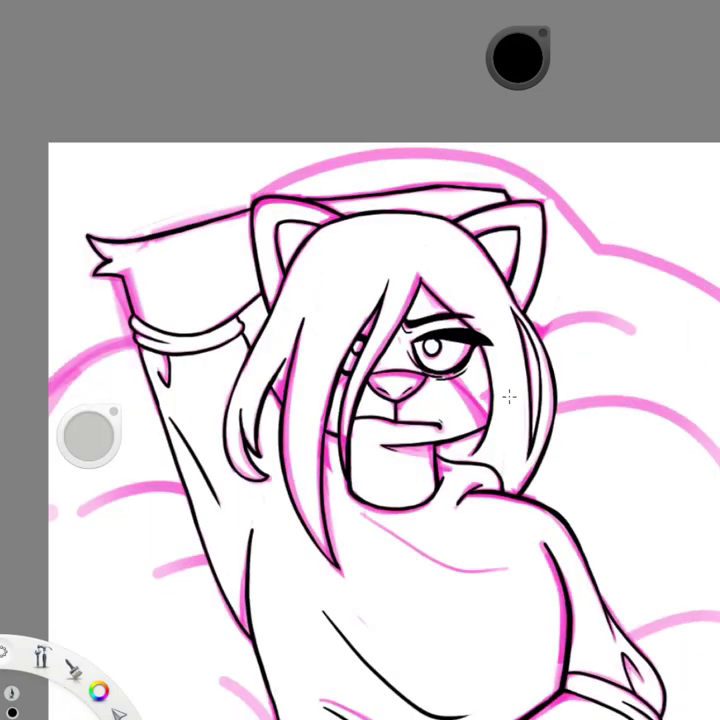
{"action": "left_click_drag", "start_coordinate": [273, 297], "coordinate": [410, 479]}
{"action": "scroll", "coordinate": [175, 425], "scroll_direction": "down", "scroll_amount": 4}
{"action": "scroll", "coordinate": [175, 425], "scroll_direction": "up", "scroll_amount": 4}
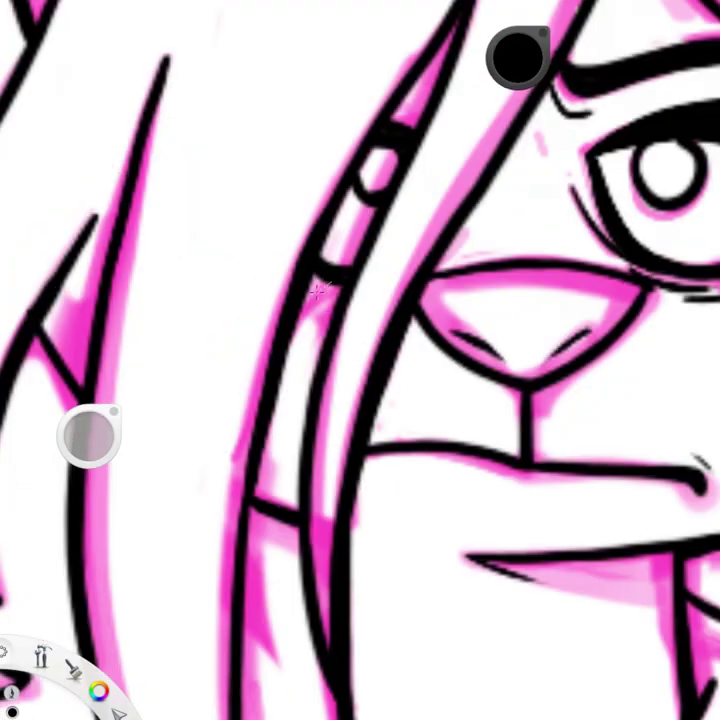
{"action": "scroll", "coordinate": [175, 425], "scroll_direction": "down", "scroll_amount": 6}
{"action": "scroll", "coordinate": [415, 322], "scroll_direction": "down", "scroll_amount": 2}
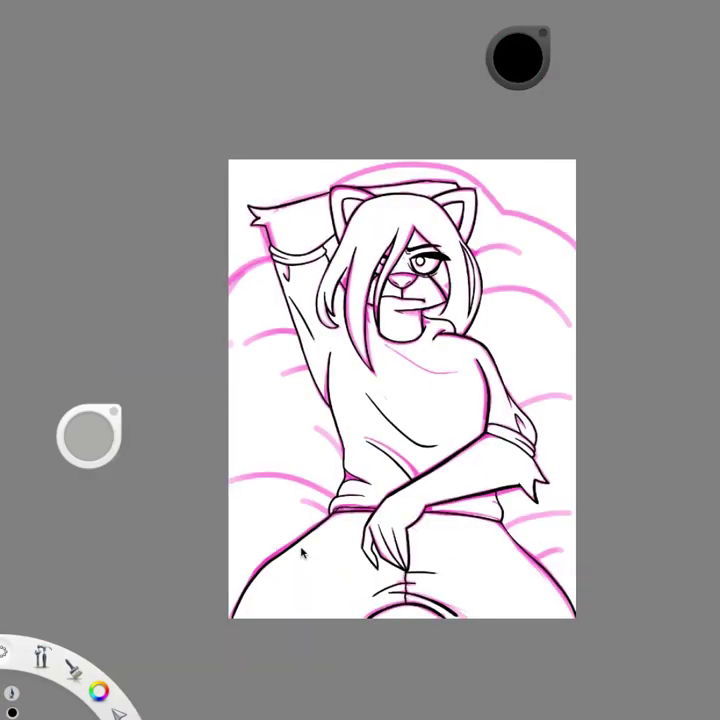
Step: Ink the short cushion fold beside the torso and the long curved fold running to the waist
{"action": "scroll", "coordinate": [419, 530], "scroll_direction": "up", "scroll_amount": 8}
{"action": "scroll", "coordinate": [340, 342], "scroll_direction": "down", "scroll_amount": 2}
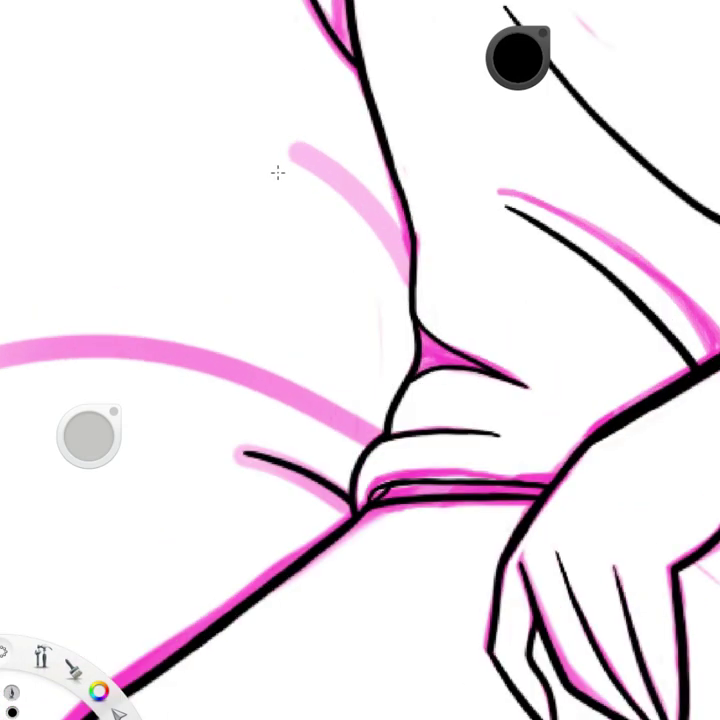
{"action": "mouse_move", "coordinate": [289, 145]}
{"action": "left_mouse_down"}
{"action": "mouse_move", "coordinate": [360, 204]}
{"action": "mouse_move", "coordinate": [381, 281]}
{"action": "left_mouse_up"}
{"action": "left_click_drag", "start_coordinate": [13, 350], "coordinate": [144, 401]}
{"action": "mouse_move", "coordinate": [92, 368]}
{"action": "left_mouse_down"}
{"action": "mouse_move", "coordinate": [201, 354]}
{"action": "mouse_move", "coordinate": [418, 400]}
{"action": "left_mouse_up"}
Step: Ink the two curved cushion folds beside the hip, below the bent arm's elbow tuft
{"action": "scroll", "coordinate": [354, 125], "scroll_direction": "down", "scroll_amount": 4}
{"action": "scroll", "coordinate": [538, 300], "scroll_direction": "up", "scroll_amount": 6}
{"action": "scroll", "coordinate": [538, 300], "scroll_direction": "up", "scroll_amount": 2}
{"action": "mouse_move", "coordinate": [497, 313]}
{"action": "left_mouse_down"}
{"action": "mouse_move", "coordinate": [455, 310]}
{"action": "mouse_move", "coordinate": [254, 394]}
{"action": "left_mouse_up"}
{"action": "left_click_drag", "start_coordinate": [112, 137], "coordinate": [297, 386]}
{"action": "scroll", "coordinate": [556, 314], "scroll_direction": "down", "scroll_amount": 2}
{"action": "mouse_move", "coordinate": [556, 314]}
{"action": "left_mouse_down"}
{"action": "mouse_move", "coordinate": [451, 326]}
{"action": "mouse_move", "coordinate": [242, 401]}
{"action": "mouse_move", "coordinate": [434, 318]}
{"action": "left_mouse_up"}
{"action": "key", "text": "ctrl+z"}
{"action": "key", "text": "ctrl+z"}
{"action": "mouse_move", "coordinate": [556, 314]}
{"action": "left_mouse_down"}
{"action": "mouse_move", "coordinate": [410, 322]}
{"action": "mouse_move", "coordinate": [190, 405]}
{"action": "left_mouse_up"}
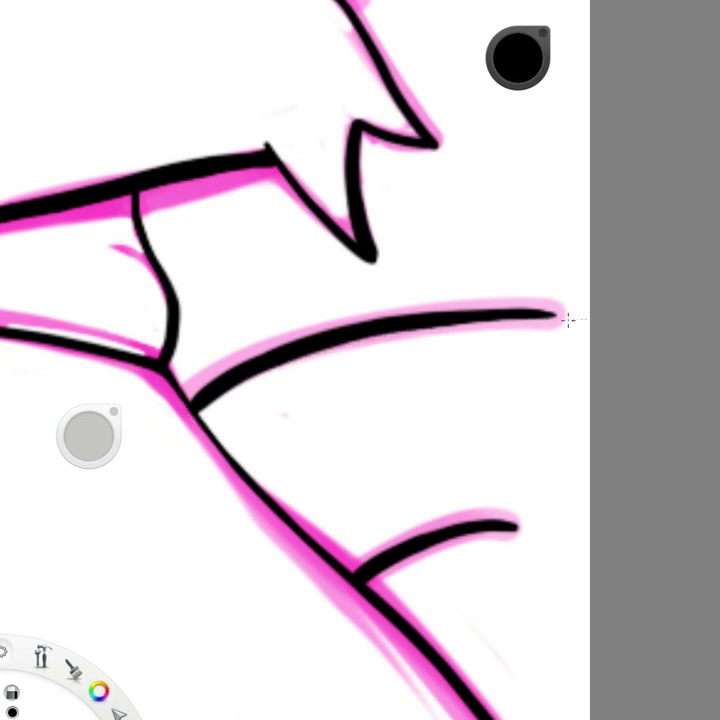
Step: Ink the cushion folds beside the bent arm's sleeve and beside the hair just below the ear
{"action": "mouse_move", "coordinate": [399, 355]}
{"action": "left_mouse_down"}
{"action": "mouse_move", "coordinate": [342, 503]}
{"action": "mouse_move", "coordinate": [228, 431]}
{"action": "left_mouse_up"}
{"action": "mouse_move", "coordinate": [505, 347]}
{"action": "left_mouse_down"}
{"action": "mouse_move", "coordinate": [310, 363]}
{"action": "mouse_move", "coordinate": [270, 385]}
{"action": "left_mouse_up"}
{"action": "left_click_drag", "start_coordinate": [222, 390], "coordinate": [110, 272]}
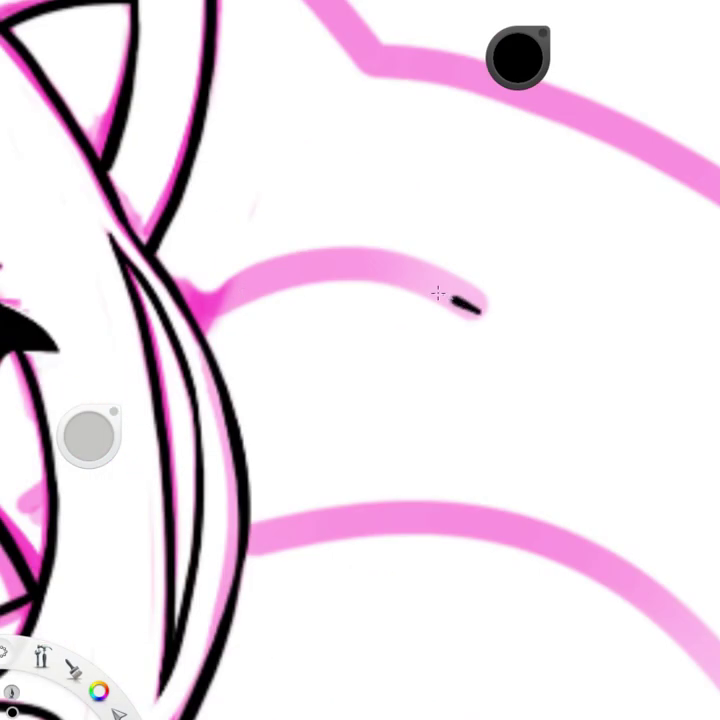
{"action": "left_click_drag", "start_coordinate": [438, 292], "coordinate": [307, 284]}
{"action": "key", "text": "ctrl+z"}
{"action": "mouse_move", "coordinate": [480, 310]}
{"action": "left_mouse_down"}
{"action": "mouse_move", "coordinate": [458, 300]}
{"action": "mouse_move", "coordinate": [181, 330]}
{"action": "left_mouse_up"}
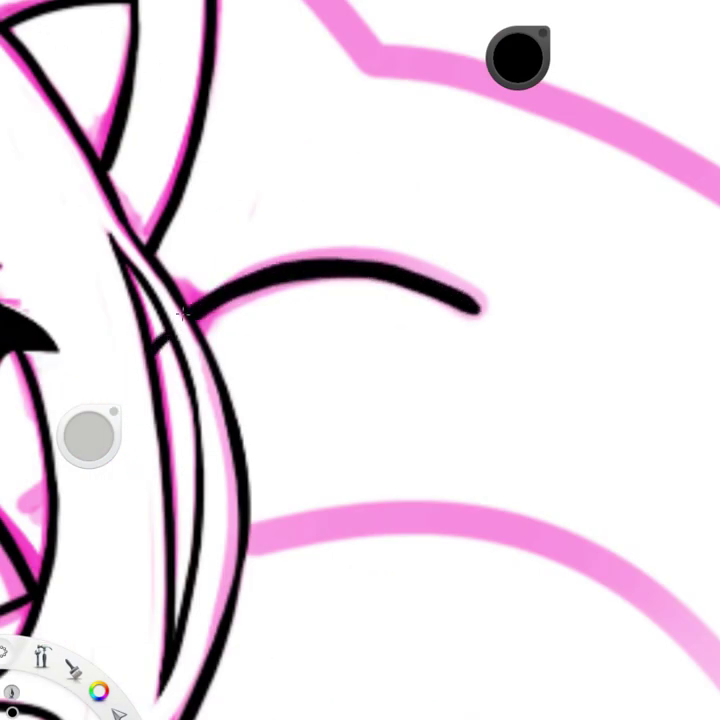
Step: Ink the long arched cushion fold from the hair's outer contour toward the canvas edge, redoing it along the sketch
{"action": "scroll", "coordinate": [177, 528], "scroll_direction": "down", "scroll_amount": 5}
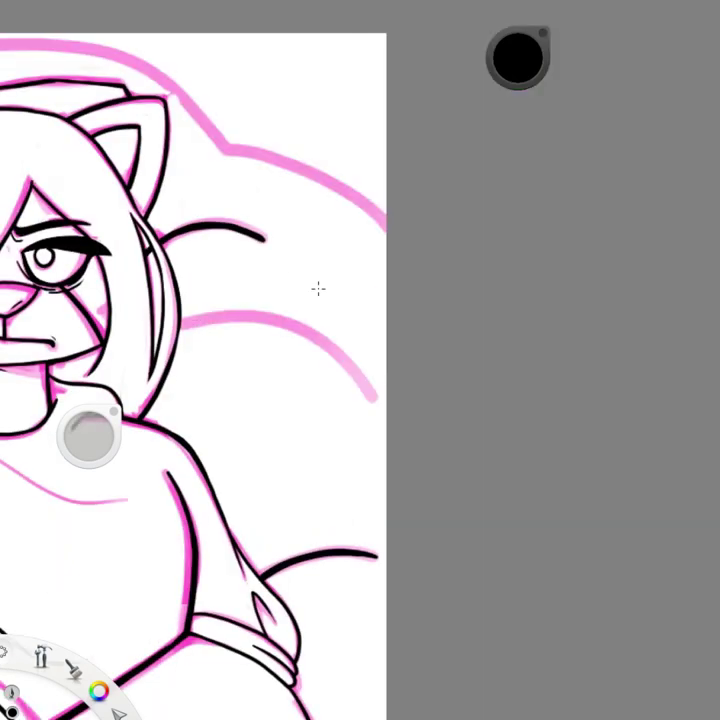
{"action": "scroll", "coordinate": [318, 289], "scroll_direction": "up", "scroll_amount": 5}
{"action": "mouse_move", "coordinate": [114, 296]}
{"action": "left_mouse_down"}
{"action": "mouse_move", "coordinate": [285, 284]}
{"action": "mouse_move", "coordinate": [514, 430]}
{"action": "left_mouse_up"}
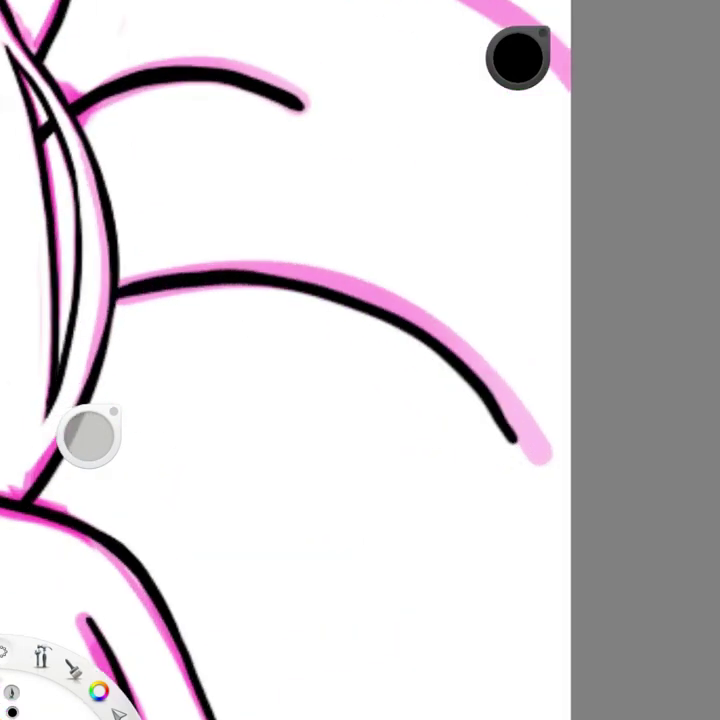
{"action": "key", "text": "ctrl+z"}
{"action": "mouse_move", "coordinate": [170, 279]}
{"action": "left_mouse_down"}
{"action": "mouse_move", "coordinate": [118, 296]}
{"action": "mouse_move", "coordinate": [305, 286]}
{"action": "mouse_move", "coordinate": [522, 450]}
{"action": "left_mouse_up"}
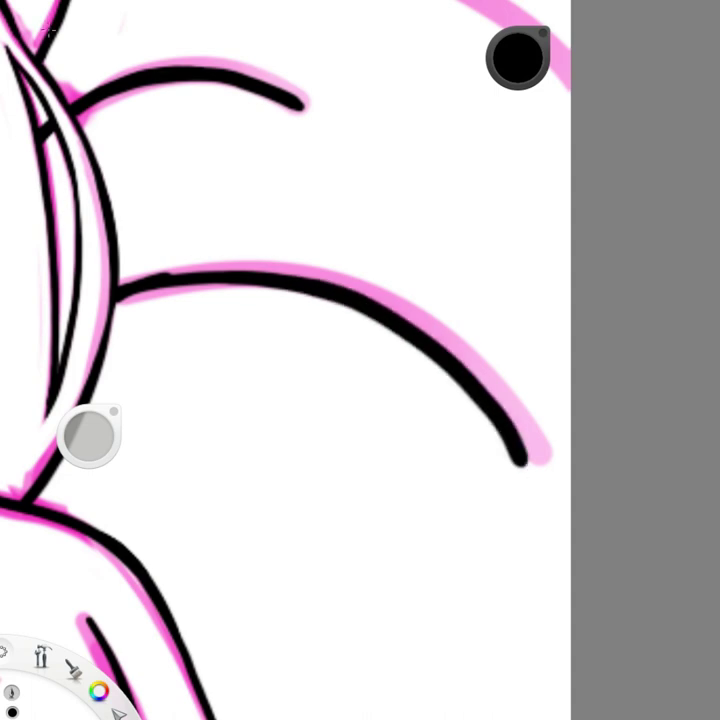
{"action": "key", "text": "ctrl+z"}
{"action": "key", "text": "ctrl+z"}
{"action": "mouse_move", "coordinate": [116, 296]}
{"action": "left_mouse_down"}
{"action": "mouse_move", "coordinate": [160, 281]}
{"action": "mouse_move", "coordinate": [528, 455]}
{"action": "left_mouse_up"}
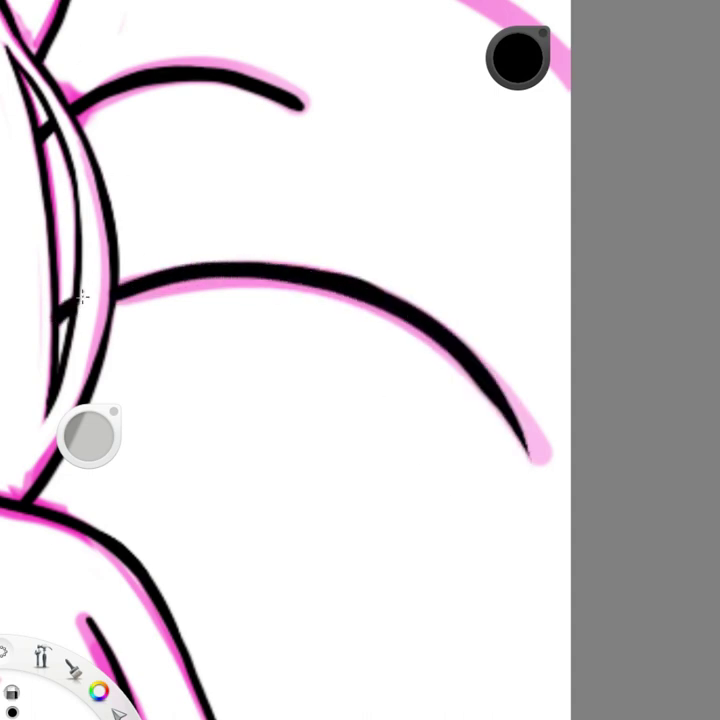
Step: Ink the two cushion folds beside the raised arm's sleeve and the arched cushion edge just below its cuff
{"action": "scroll", "coordinate": [420, 301], "scroll_direction": "down", "scroll_amount": 5}
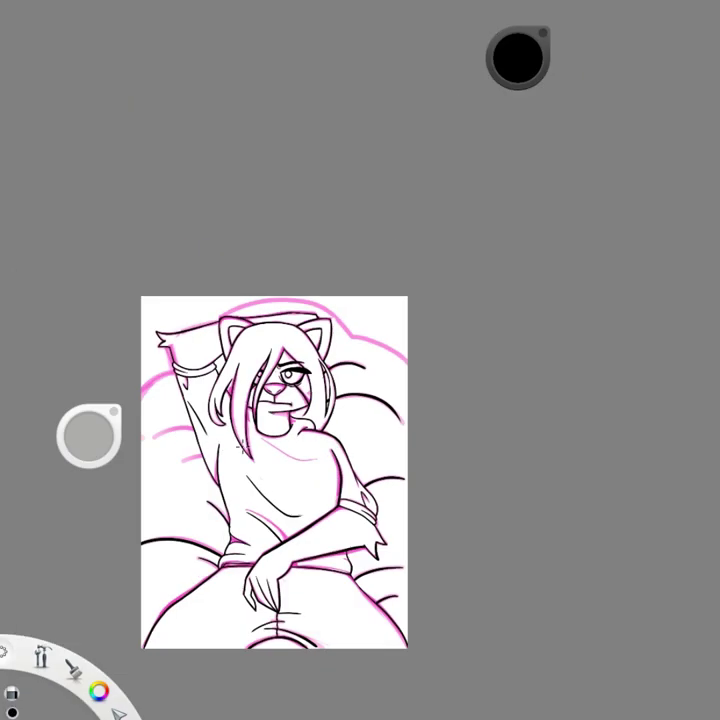
{"action": "scroll", "coordinate": [300, 400], "scroll_direction": "up", "scroll_amount": 10}
{"action": "left_click_drag", "start_coordinate": [455, 345], "coordinate": [180, 420]}
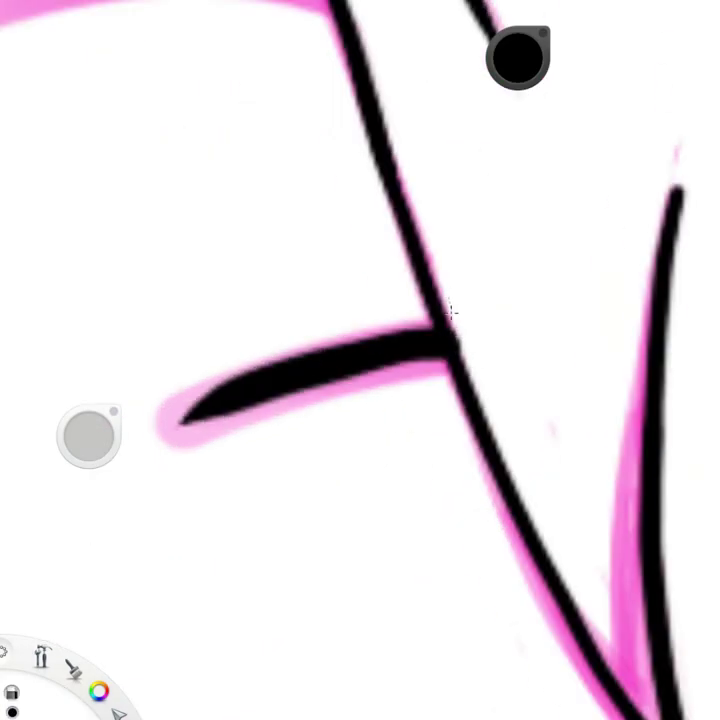
{"action": "scroll", "coordinate": [254, 423], "scroll_direction": "down", "scroll_amount": 5}
{"action": "scroll", "coordinate": [140, 387], "scroll_direction": "up", "scroll_amount": 8}
{"action": "scroll", "coordinate": [482, 431], "scroll_direction": "down", "scroll_amount": 2}
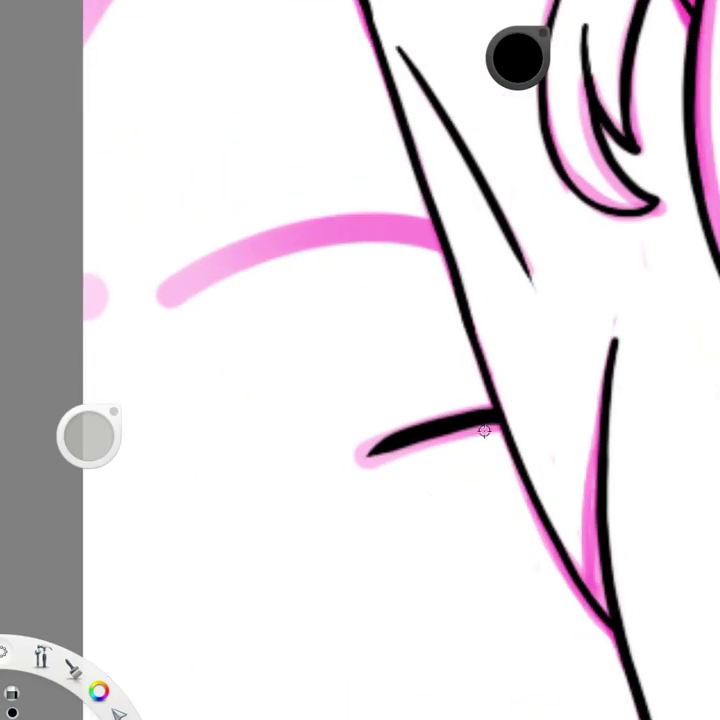
{"action": "mouse_move", "coordinate": [398, 212]}
{"action": "left_mouse_down"}
{"action": "mouse_move", "coordinate": [321, 227]}
{"action": "mouse_move", "coordinate": [150, 290]}
{"action": "left_mouse_up"}
{"action": "scroll", "coordinate": [167, 310], "scroll_direction": "down", "scroll_amount": 5}
{"action": "scroll", "coordinate": [393, 183], "scroll_direction": "up", "scroll_amount": 8}
{"action": "scroll", "coordinate": [209, 365], "scroll_direction": "down", "scroll_amount": 5}
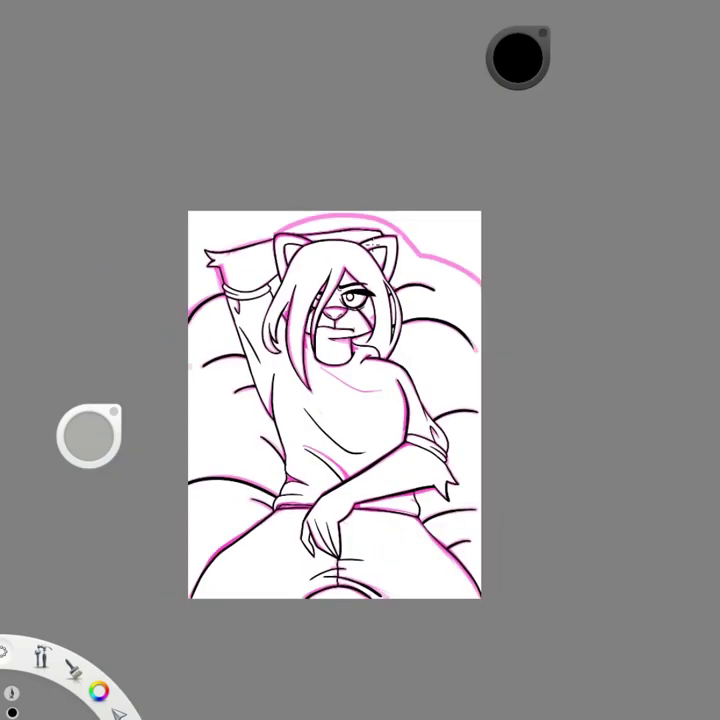
Step: Ink the cushion's outer edge from the ear above the visible eye through its notch to the canvas edge, evening its thickness
{"action": "scroll", "coordinate": [218, 224], "scroll_direction": "up", "scroll_amount": 8}
{"action": "mouse_move", "coordinate": [218, 224]}
{"action": "left_mouse_down"}
{"action": "mouse_move", "coordinate": [283, 235]}
{"action": "mouse_move", "coordinate": [381, 276]}
{"action": "mouse_move", "coordinate": [509, 364]}
{"action": "left_mouse_up"}
{"action": "left_click_drag", "start_coordinate": [418, 297], "coordinate": [309, 246]}
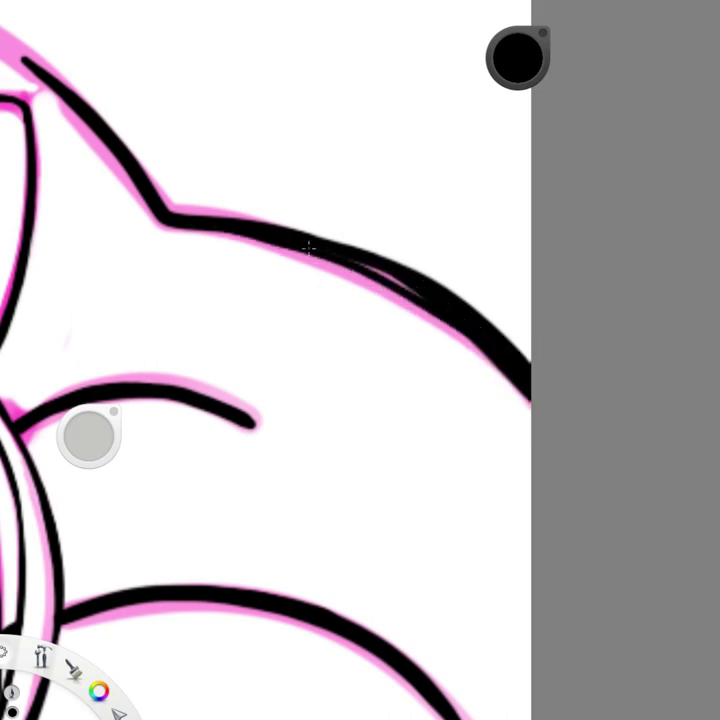
{"action": "key", "text": "ctrl+z"}
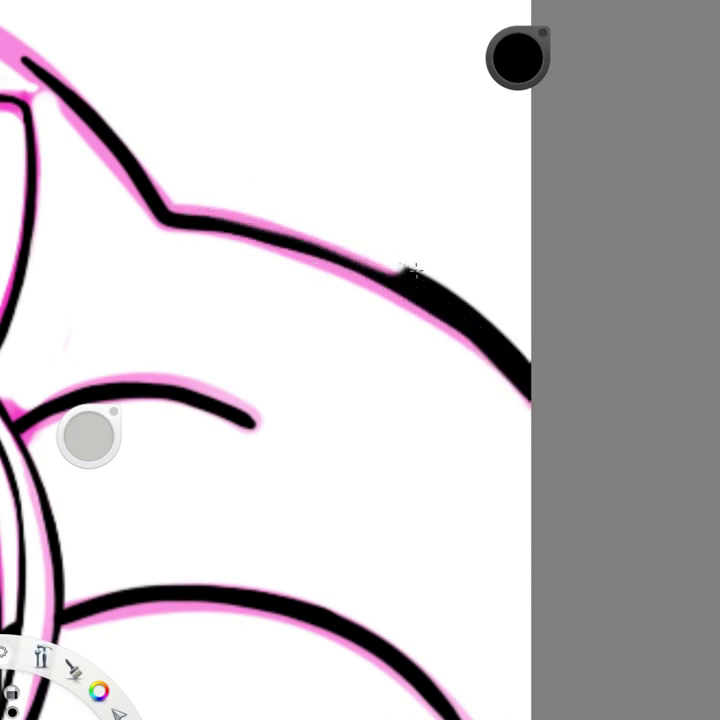
{"action": "key", "text": "ctrl+z"}
{"action": "left_click_drag", "start_coordinate": [528, 388], "coordinate": [448, 316]}
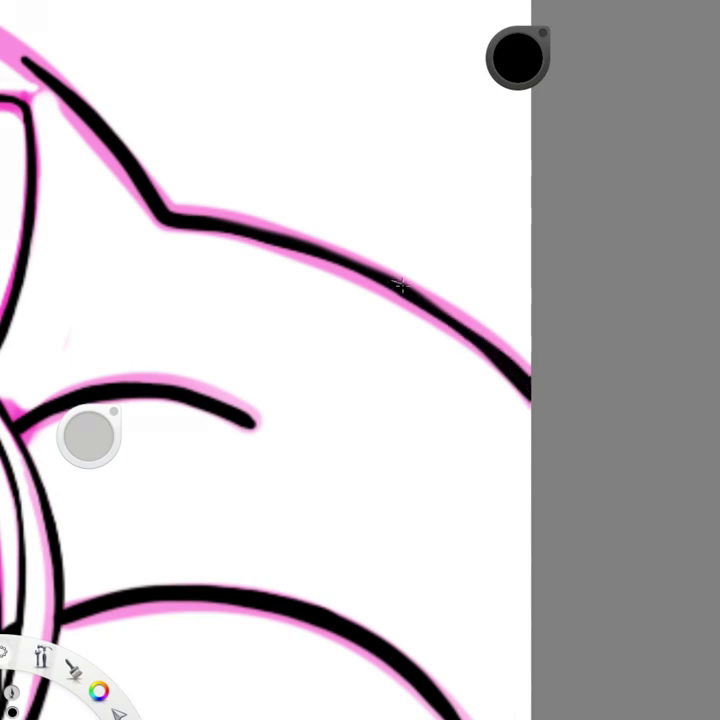
{"action": "left_click_drag", "start_coordinate": [400, 285], "coordinate": [170, 224]}
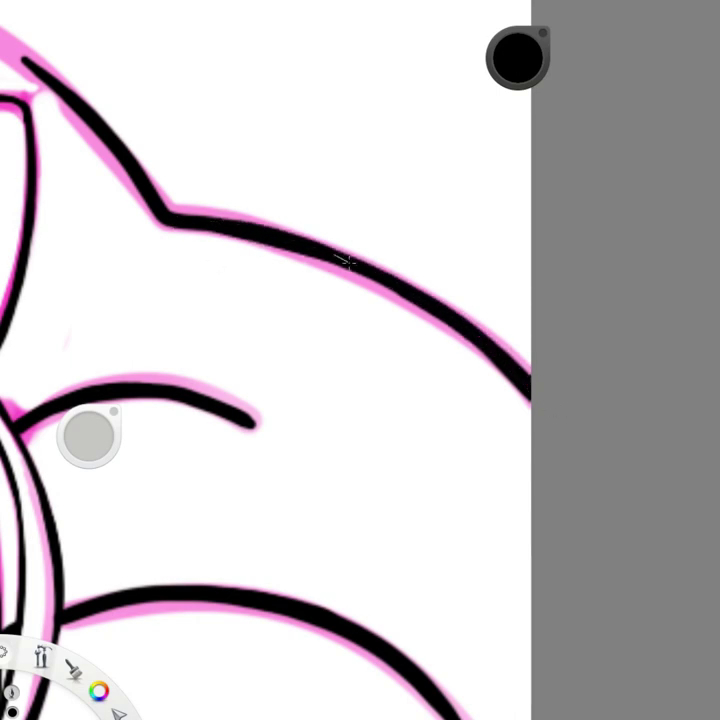
Step: Ink the cushion's upper arch above the head between both ears, reworking its taper into a smooth line
{"action": "scroll", "coordinate": [341, 257], "scroll_direction": "down", "scroll_amount": 5}
{"action": "scroll", "coordinate": [323, 166], "scroll_direction": "up", "scroll_amount": 5}
{"action": "mouse_move", "coordinate": [56, 112]}
{"action": "left_mouse_down"}
{"action": "mouse_move", "coordinate": [129, 108]}
{"action": "mouse_move", "coordinate": [338, 162]}
{"action": "mouse_move", "coordinate": [466, 235]}
{"action": "left_mouse_up"}
{"action": "scroll", "coordinate": [216, 153], "scroll_direction": "down", "scroll_amount": 5}
{"action": "scroll", "coordinate": [216, 153], "scroll_direction": "up", "scroll_amount": 5}
{"action": "left_click_drag", "start_coordinate": [357, 190], "coordinate": [156, 254]}
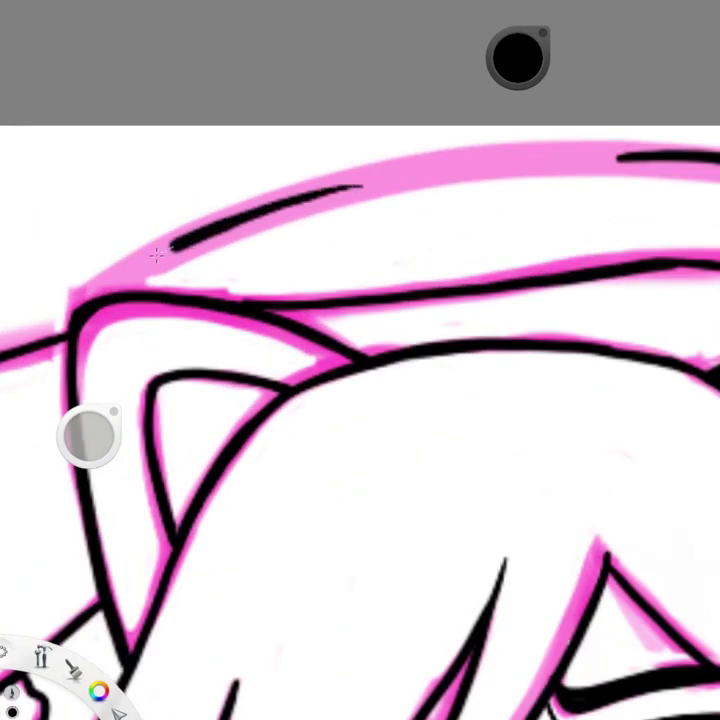
{"action": "mouse_move", "coordinate": [70, 300]}
{"action": "left_mouse_down"}
{"action": "mouse_move", "coordinate": [390, 178]}
{"action": "mouse_move", "coordinate": [303, 197]}
{"action": "left_mouse_up"}
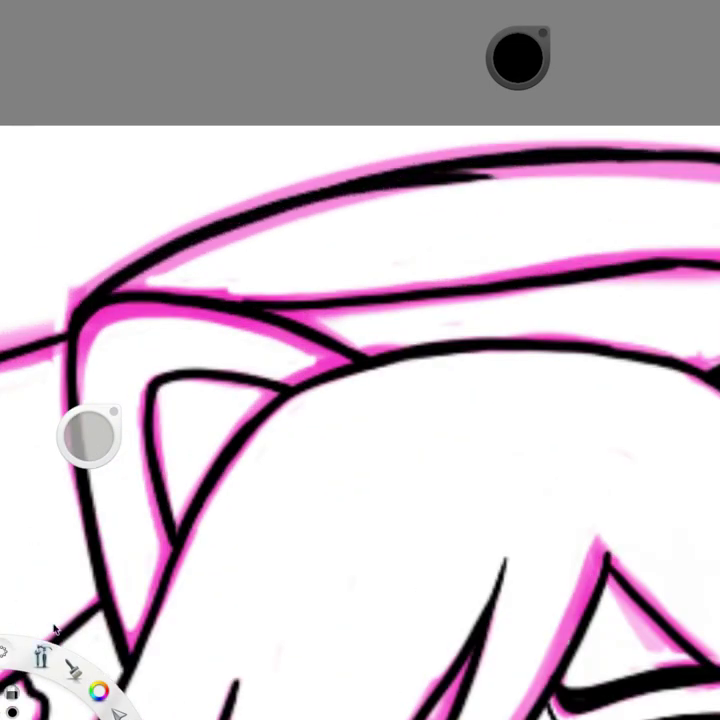
{"action": "key", "text": "ctrl+z"}
{"action": "left_click_drag", "start_coordinate": [537, 160], "coordinate": [103, 288]}
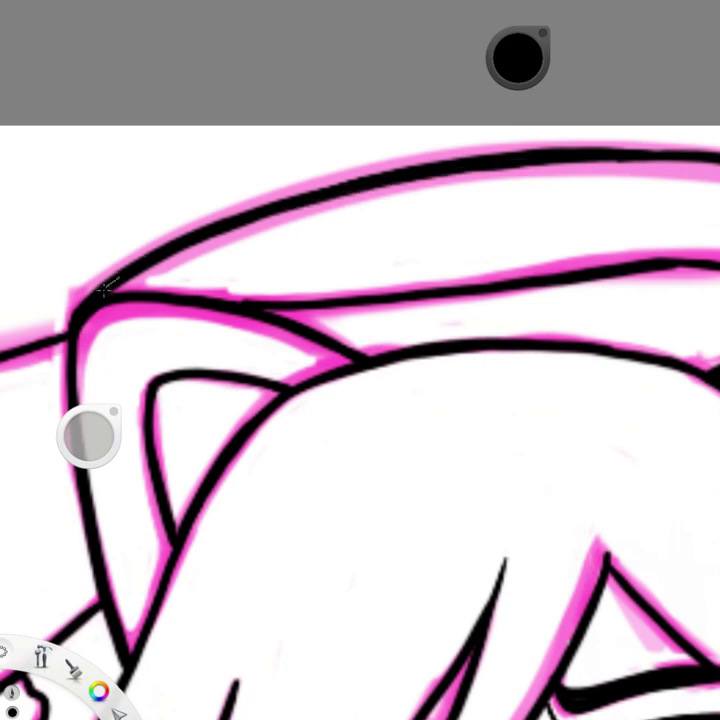
{"action": "mouse_move", "coordinate": [508, 164]}
{"action": "left_mouse_down"}
{"action": "mouse_move", "coordinate": [257, 196]}
{"action": "mouse_move", "coordinate": [129, 225]}
{"action": "left_mouse_up"}
{"action": "key", "text": "ctrl+z"}
{"action": "left_click_drag", "start_coordinate": [342, 185], "coordinate": [87, 292]}
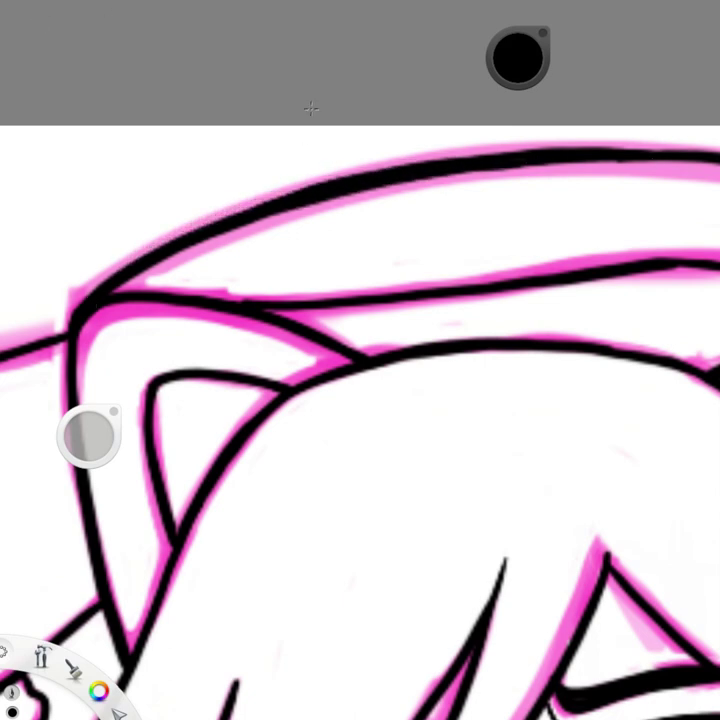
Step: Ink the short fold on the shirt's hem beneath the bent forearm
{"action": "scroll", "coordinate": [224, 215], "scroll_direction": "down", "scroll_amount": 5}
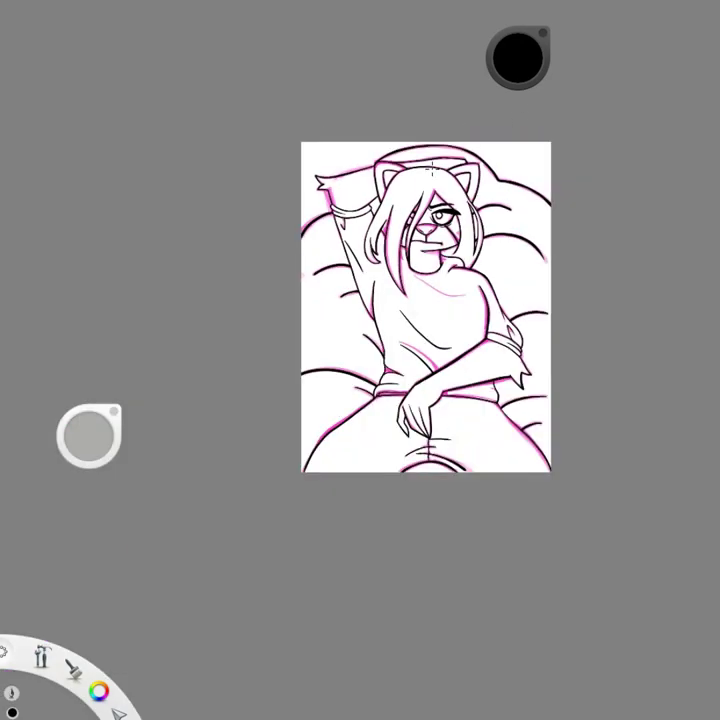
{"action": "scroll", "coordinate": [226, 220], "scroll_direction": "up", "scroll_amount": 4}
{"action": "scroll", "coordinate": [228, 224], "scroll_direction": "down", "scroll_amount": 2}
{"action": "scroll", "coordinate": [228, 224], "scroll_direction": "up", "scroll_amount": 5}
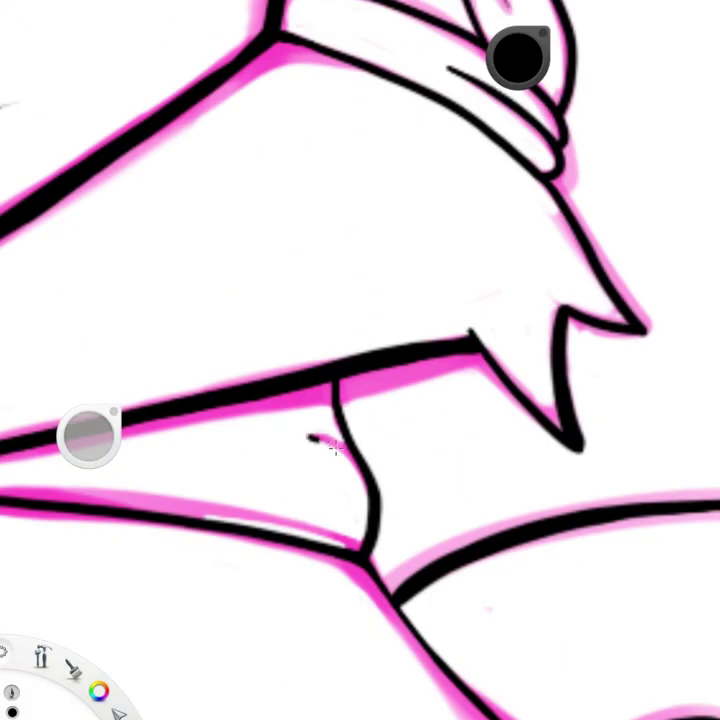
{"action": "scroll", "coordinate": [374, 162], "scroll_direction": "down", "scroll_amount": 6}
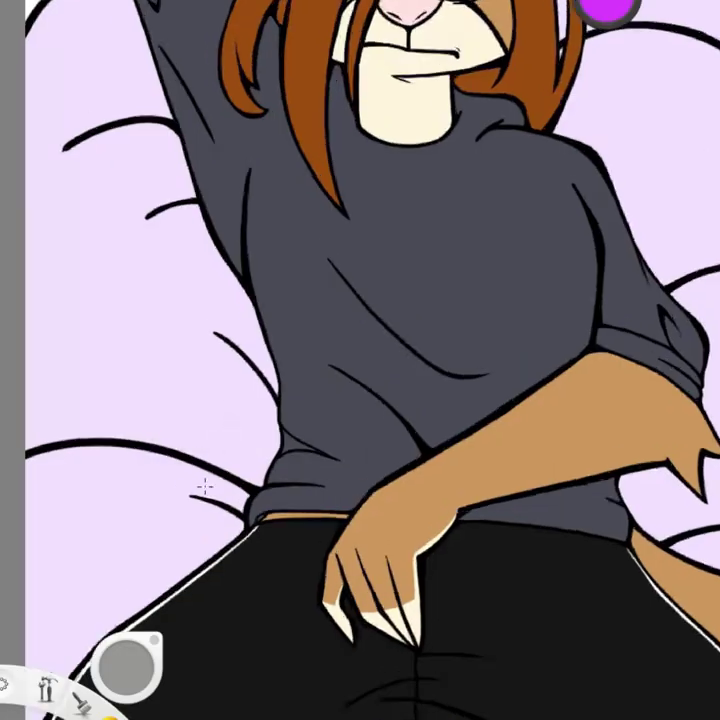
Step: Shade the cushion in purple along the torso's edge on the raised-arm side and in the gap between the legs
{"action": "scroll", "coordinate": [202, 485], "scroll_direction": "up", "scroll_amount": 4}
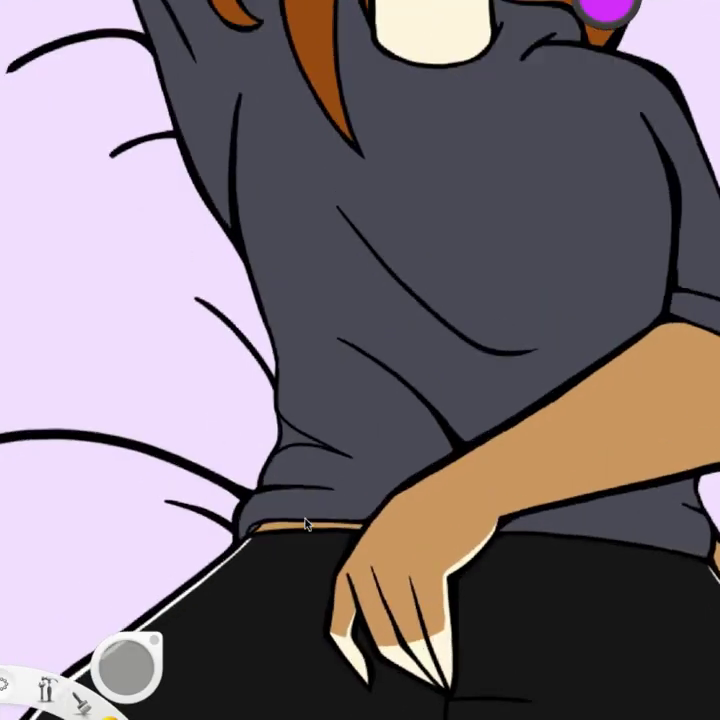
{"action": "mouse_move", "coordinate": [227, 181]}
{"action": "left_mouse_down"}
{"action": "mouse_move", "coordinate": [268, 345]}
{"action": "mouse_move", "coordinate": [240, 489]}
{"action": "left_mouse_up"}
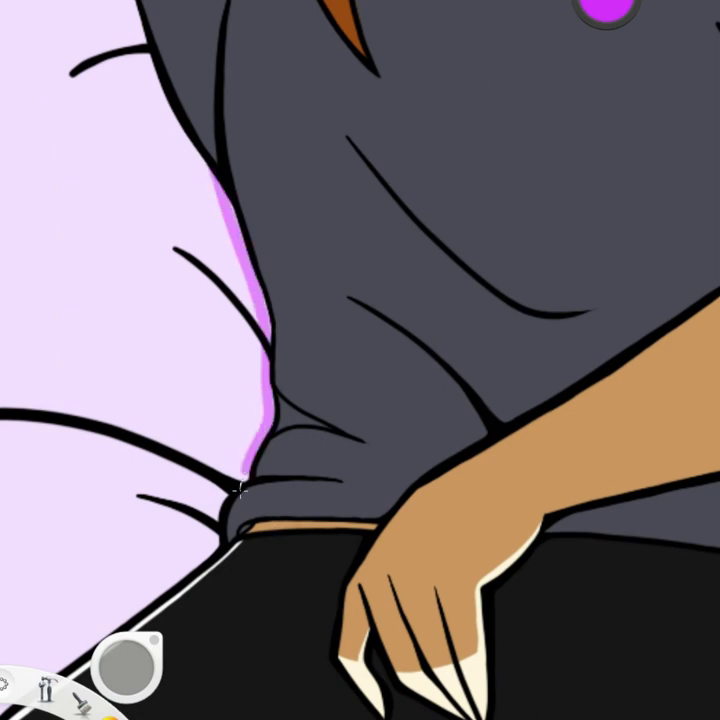
{"action": "scroll", "coordinate": [246, 296], "scroll_direction": "up", "scroll_amount": 4}
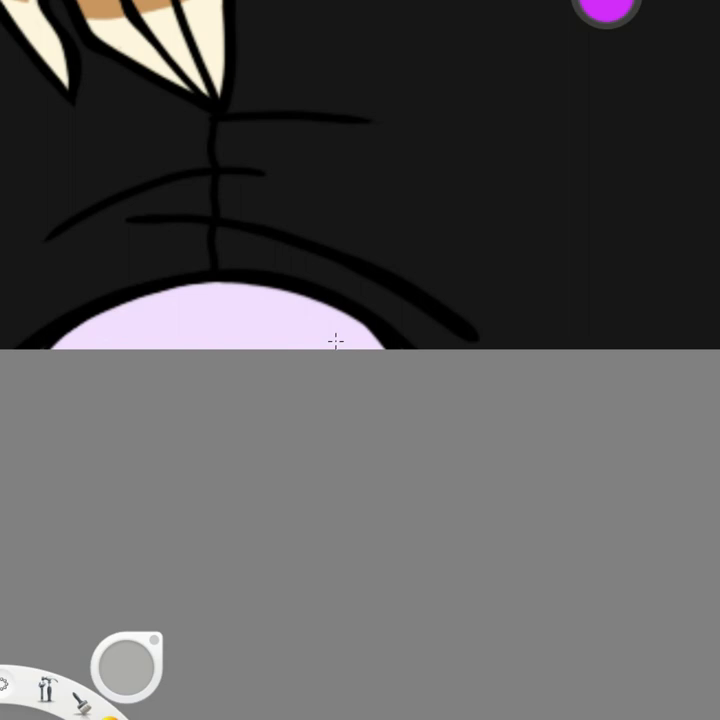
{"action": "mouse_move", "coordinate": [334, 341]}
{"action": "left_mouse_down"}
{"action": "mouse_move", "coordinate": [71, 370]}
{"action": "mouse_move", "coordinate": [346, 338]}
{"action": "mouse_move", "coordinate": [296, 308]}
{"action": "mouse_move", "coordinate": [188, 329]}
{"action": "mouse_move", "coordinate": [217, 305]}
{"action": "left_mouse_up"}
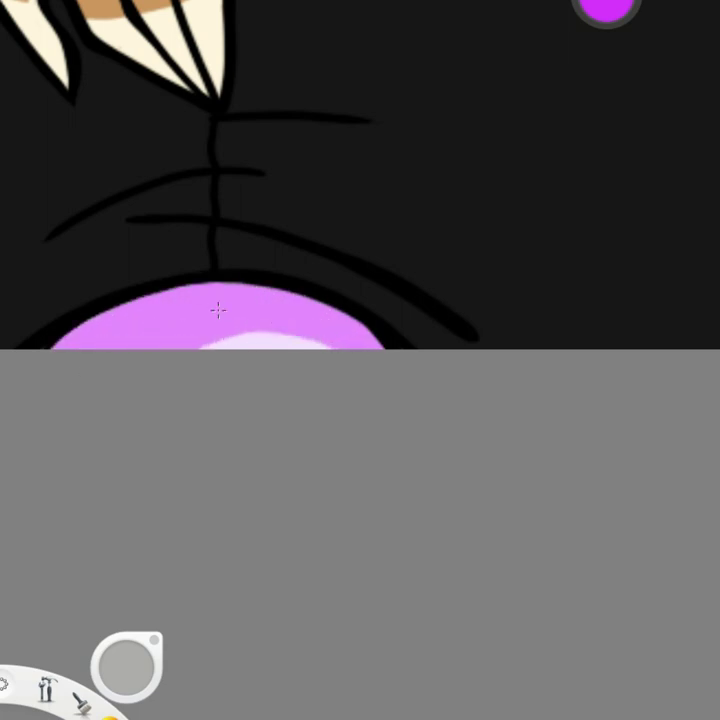
Step: Shade the cushion in purple above the short fold beside the torso and along the large fold meeting the shirt's hem
{"action": "scroll", "coordinate": [276, 194], "scroll_direction": "down", "scroll_amount": 5}
{"action": "scroll", "coordinate": [215, 181], "scroll_direction": "up", "scroll_amount": 5}
{"action": "mouse_move", "coordinate": [140, 238]}
{"action": "left_mouse_down"}
{"action": "mouse_move", "coordinate": [244, 326]}
{"action": "mouse_move", "coordinate": [165, 252]}
{"action": "left_mouse_up"}
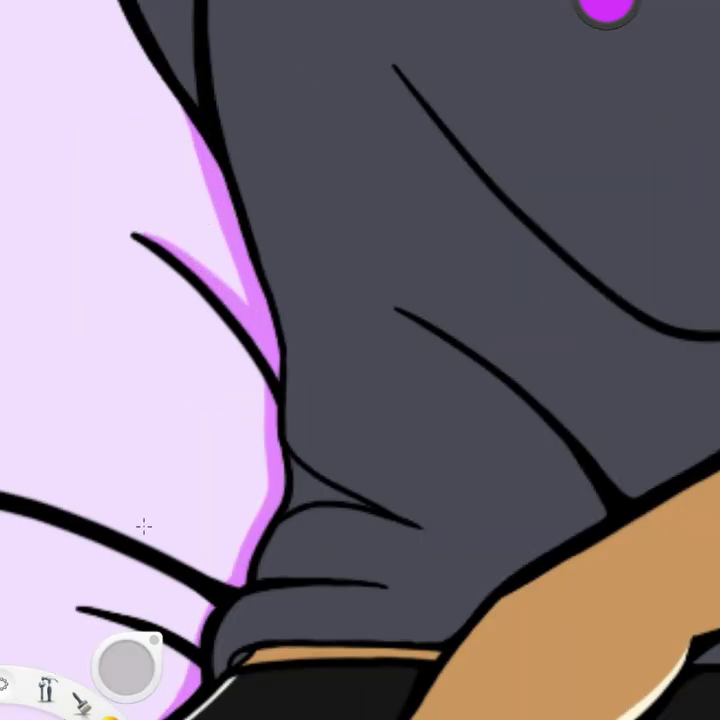
{"action": "left_click_drag", "start_coordinate": [143, 526], "coordinate": [222, 574]}
{"action": "scroll", "coordinate": [273, 411], "scroll_direction": "down", "scroll_amount": 5}
{"action": "scroll", "coordinate": [194, 517], "scroll_direction": "up", "scroll_amount": 5}
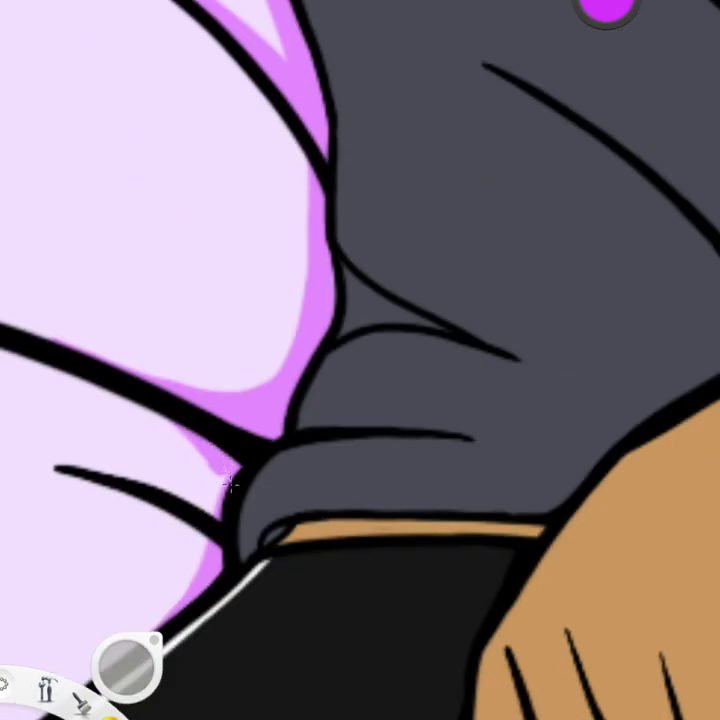
Step: Shade the cushion in purple along the raised arm's sleeve and above the lower of the two folds meeting it
{"action": "scroll", "coordinate": [172, 362], "scroll_direction": "down", "scroll_amount": 5}
{"action": "scroll", "coordinate": [141, 169], "scroll_direction": "up", "scroll_amount": 5}
{"action": "mouse_move", "coordinate": [190, 268]}
{"action": "left_mouse_down"}
{"action": "mouse_move", "coordinate": [276, 466]}
{"action": "mouse_move", "coordinate": [246, 375]}
{"action": "left_mouse_up"}
{"action": "left_click_drag", "start_coordinate": [180, 215], "coordinate": [63, 265]}
{"action": "scroll", "coordinate": [175, 271], "scroll_direction": "down", "scroll_amount": 3}
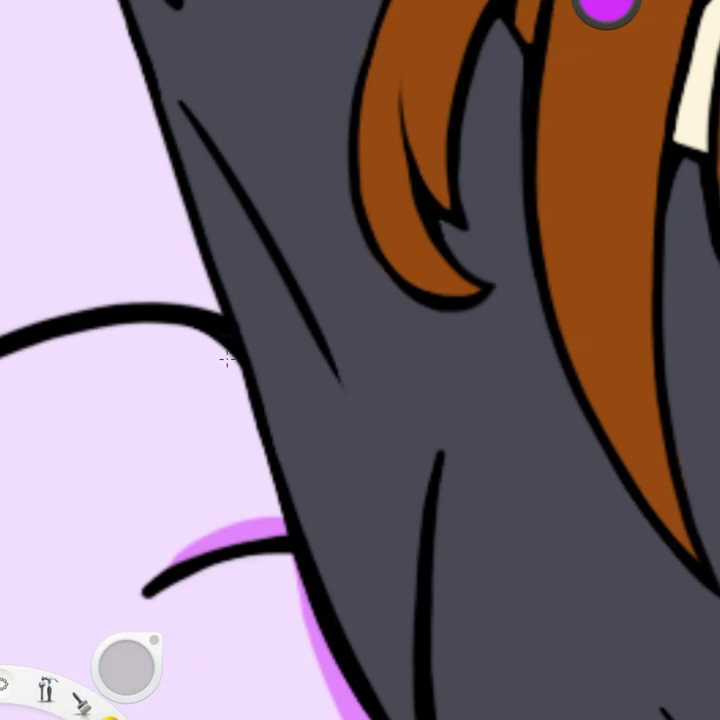
{"action": "left_click_drag", "start_coordinate": [265, 500], "coordinate": [241, 366]}
{"action": "left_click_drag", "start_coordinate": [300, 640], "coordinate": [250, 390]}
{"action": "mouse_move", "coordinate": [180, 190]}
{"action": "left_mouse_down"}
{"action": "mouse_move", "coordinate": [200, 279]}
{"action": "mouse_move", "coordinate": [71, 320]}
{"action": "left_mouse_up"}
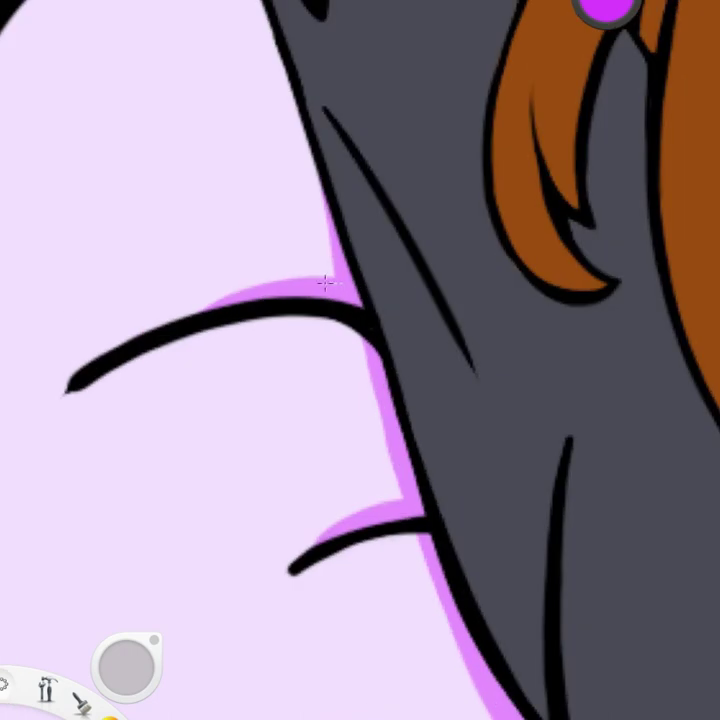
Step: Extend the purple shadow along the upper fold beside the raised sleeve and round off the corners where both folds meet it
{"action": "left_click_drag", "start_coordinate": [323, 284], "coordinate": [146, 333]}
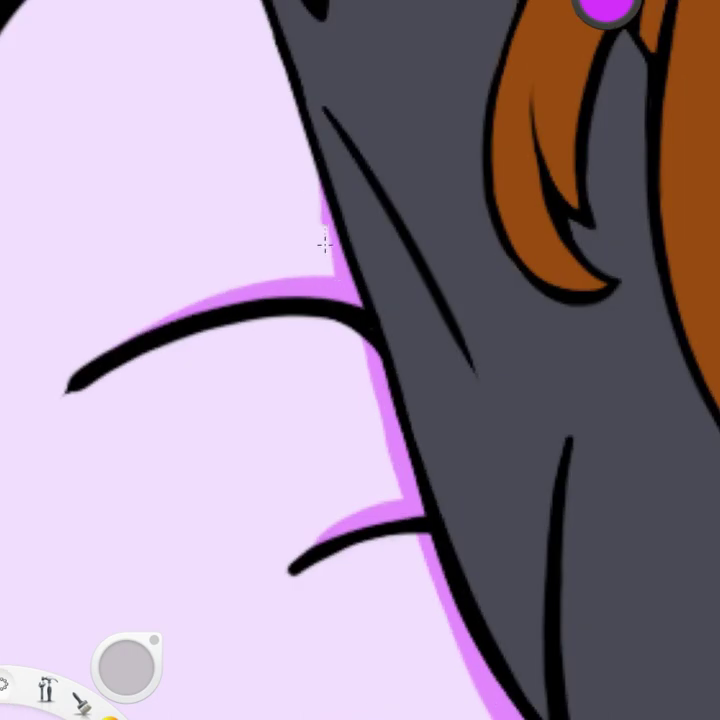
{"action": "left_click_drag", "start_coordinate": [324, 243], "coordinate": [396, 440]}
{"action": "scroll", "coordinate": [352, 523], "scroll_direction": "down", "scroll_amount": 3}
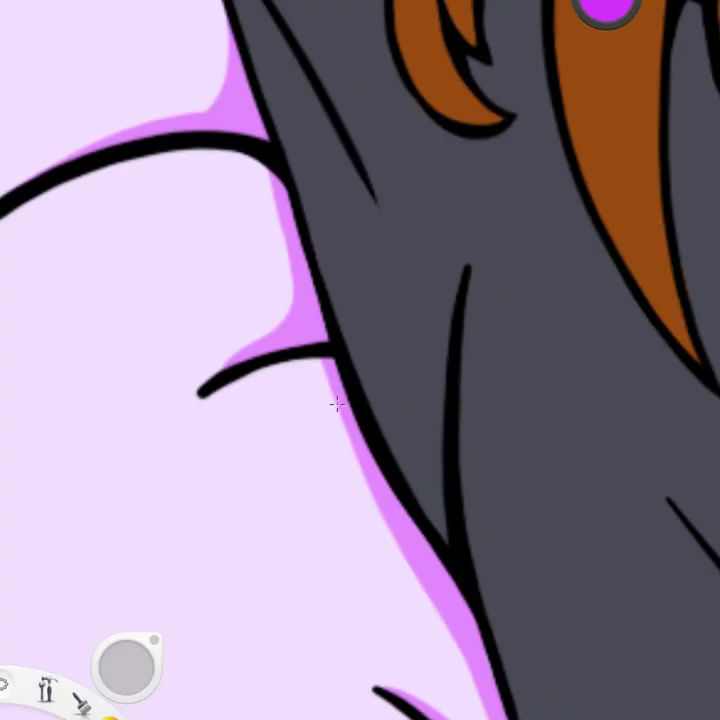
{"action": "scroll", "coordinate": [200, 418], "scroll_direction": "down", "scroll_amount": 3}
Step: Fill the small cushion gap between the raised sleeve's cuff and the hair with purple shadow
{"action": "scroll", "coordinate": [374, 120], "scroll_direction": "up", "scroll_amount": 5}
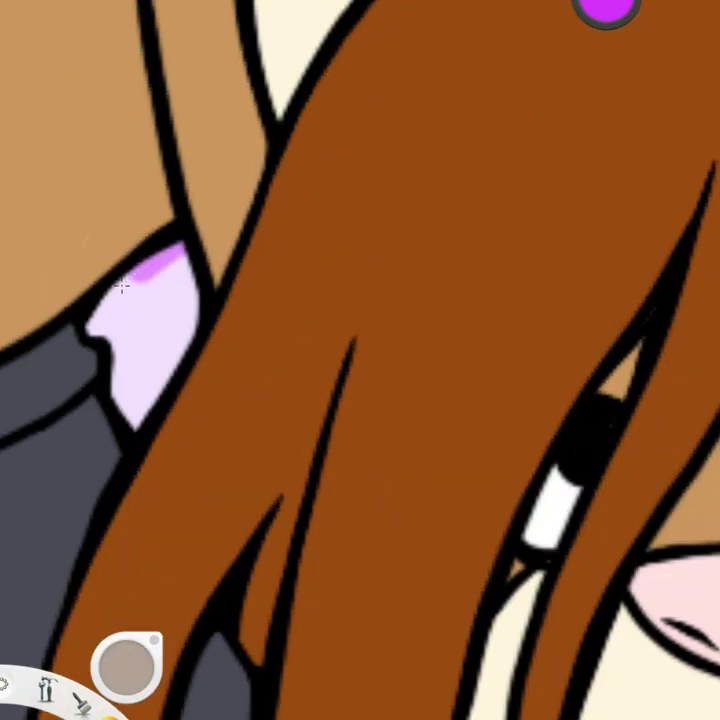
{"action": "mouse_move", "coordinate": [124, 286]}
{"action": "left_mouse_down"}
{"action": "mouse_move", "coordinate": [118, 355]}
{"action": "mouse_move", "coordinate": [166, 376]}
{"action": "mouse_move", "coordinate": [185, 272]}
{"action": "mouse_move", "coordinate": [160, 363]}
{"action": "left_mouse_up"}
{"action": "scroll", "coordinate": [160, 363], "scroll_direction": "down", "scroll_amount": 5}
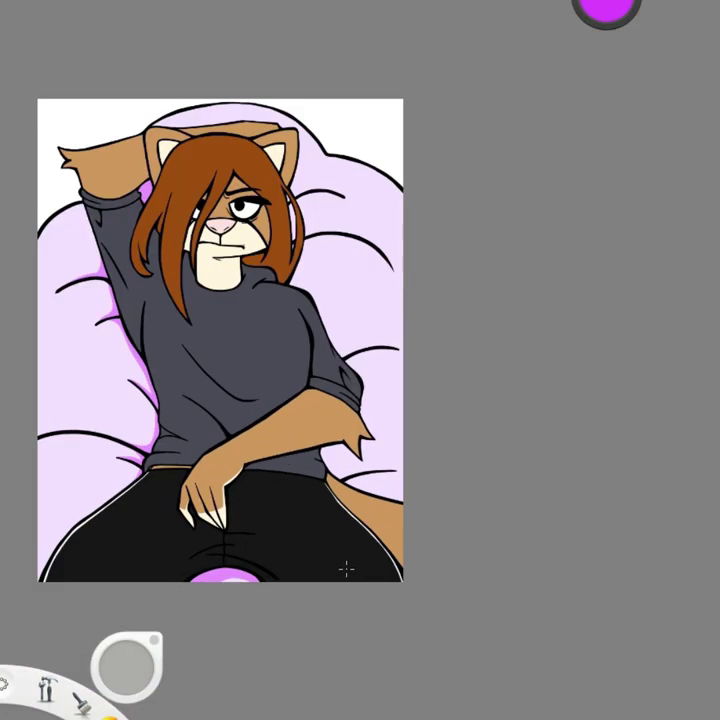
Step: Shade the cushion in purple beside the shirt's hem below the bent forearm and above the fold over the tail
{"action": "scroll", "coordinate": [345, 566], "scroll_direction": "up", "scroll_amount": 5}
{"action": "mouse_move", "coordinate": [166, 312]}
{"action": "left_mouse_down"}
{"action": "mouse_move", "coordinate": [160, 358]}
{"action": "mouse_move", "coordinate": [225, 412]}
{"action": "left_mouse_up"}
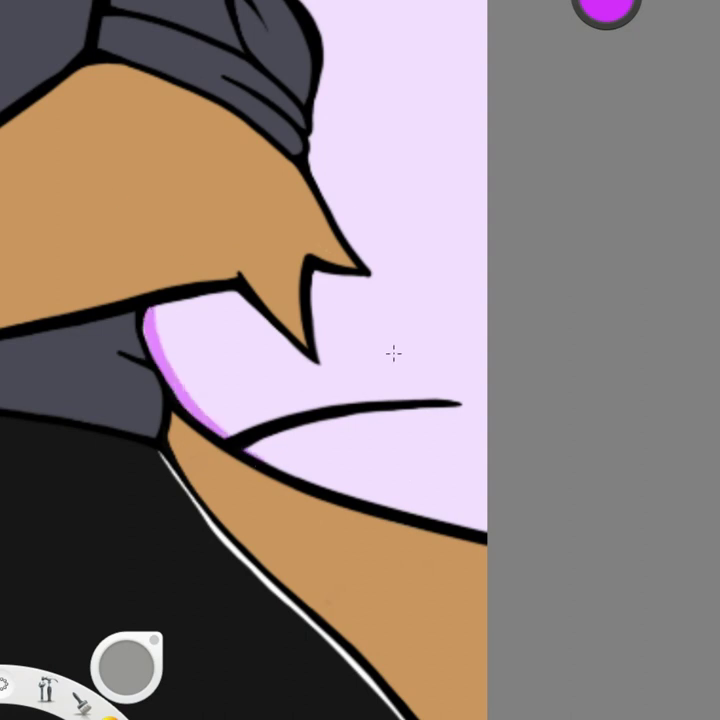
{"action": "mouse_move", "coordinate": [396, 352]}
{"action": "left_mouse_down"}
{"action": "mouse_move", "coordinate": [227, 441]}
{"action": "mouse_move", "coordinate": [232, 428]}
{"action": "mouse_move", "coordinate": [403, 345]}
{"action": "mouse_move", "coordinate": [117, 408]}
{"action": "left_mouse_up"}
{"action": "scroll", "coordinate": [403, 344], "scroll_direction": "up", "scroll_amount": 3}
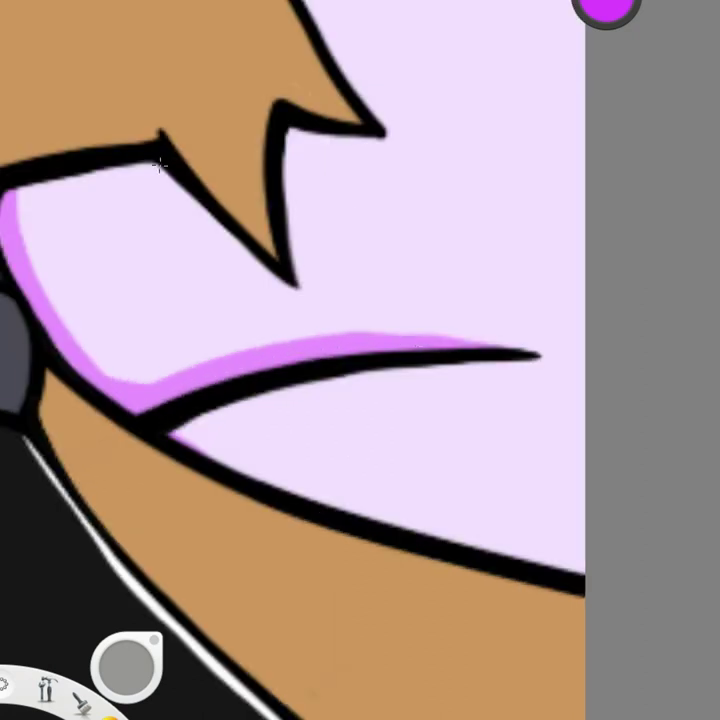
Step: Shade the cushion in purple beneath the bent forearm and around the elbow's fur tufts, widening the shadow beside the hem
{"action": "left_click_drag", "start_coordinate": [160, 163], "coordinate": [22, 205]}
{"action": "mouse_move", "coordinate": [22, 128]}
{"action": "left_mouse_down"}
{"action": "mouse_move", "coordinate": [19, 206]}
{"action": "mouse_move", "coordinate": [135, 378]}
{"action": "left_mouse_up"}
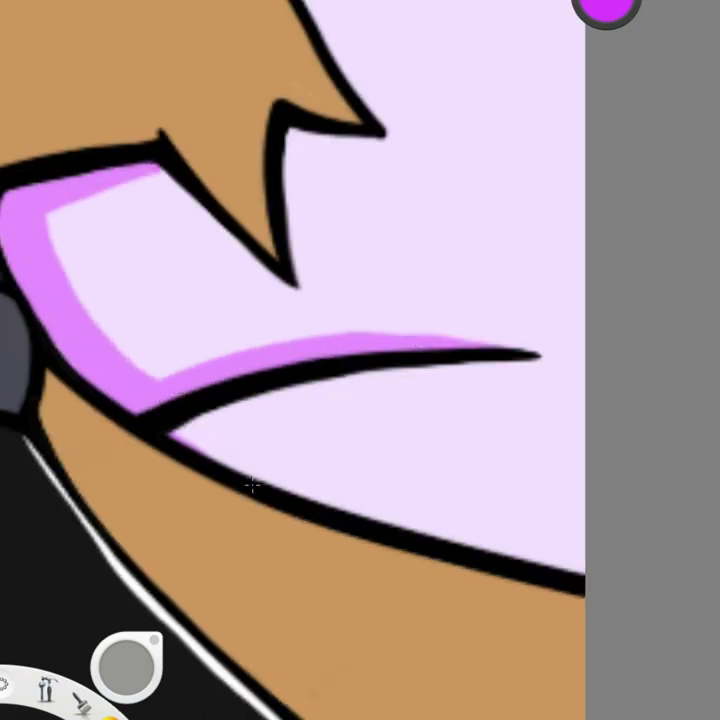
{"action": "left_click_drag", "start_coordinate": [288, 278], "coordinate": [162, 170]}
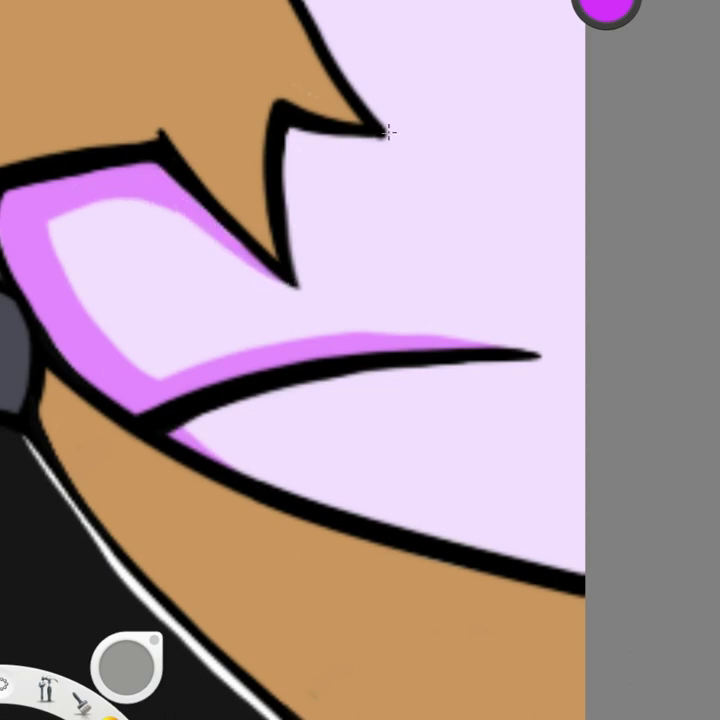
{"action": "left_click_drag", "start_coordinate": [386, 132], "coordinate": [295, 133]}
{"action": "scroll", "coordinate": [293, 133], "scroll_direction": "down", "scroll_amount": 5}
{"action": "scroll", "coordinate": [293, 133], "scroll_direction": "up", "scroll_amount": 4}
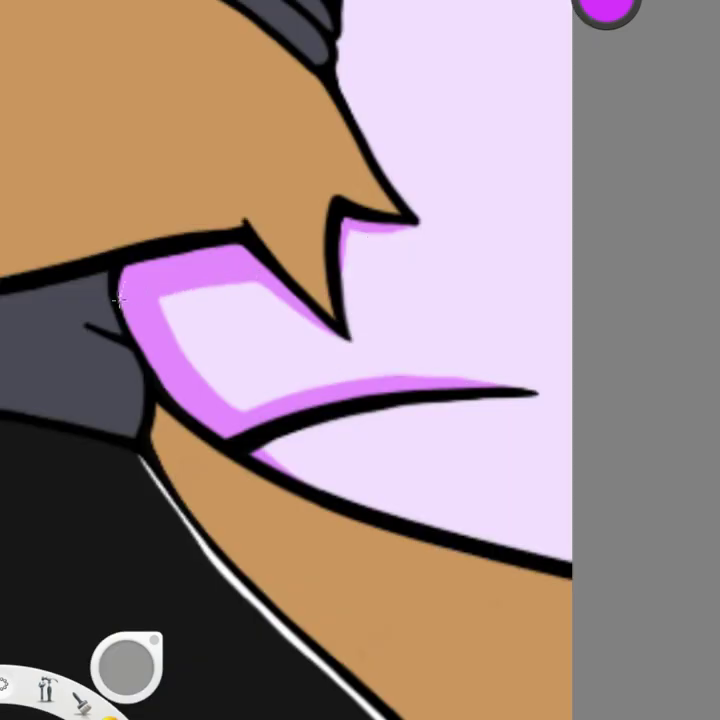
{"action": "left_click_drag", "start_coordinate": [343, 214], "coordinate": [141, 330]}
Step: Shade the cushion in purple above the fold that meets the bent arm's upper sleeve
{"action": "scroll", "coordinate": [141, 330], "scroll_direction": "down", "scroll_amount": 3}
{"action": "scroll", "coordinate": [308, 392], "scroll_direction": "up", "scroll_amount": 3}
{"action": "left_click_drag", "start_coordinate": [395, 222], "coordinate": [77, 337]}
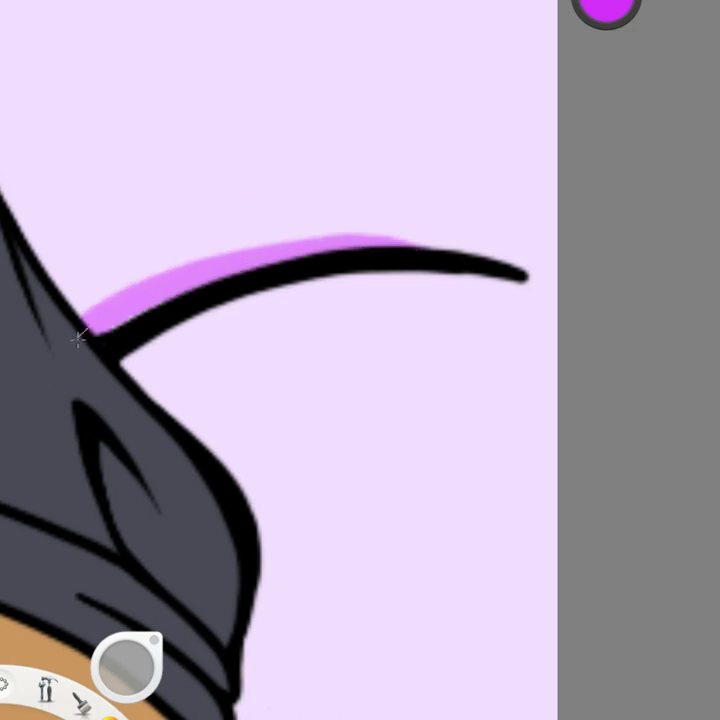
{"action": "left_click_drag", "start_coordinate": [425, 238], "coordinate": [74, 325]}
Step: Shade the cushion in purple along the hair's outer edge down to the shoulder and inside the gap between the hair strands
{"action": "scroll", "coordinate": [74, 325], "scroll_direction": "down", "scroll_amount": 3}
{"action": "scroll", "coordinate": [394, 477], "scroll_direction": "up", "scroll_amount": 3}
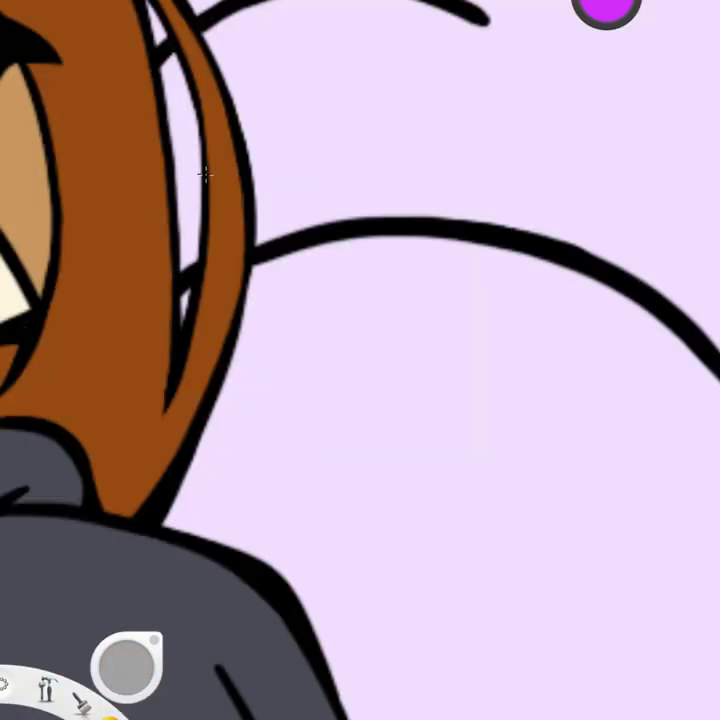
{"action": "mouse_move", "coordinate": [255, 270]}
{"action": "left_mouse_down"}
{"action": "mouse_move", "coordinate": [205, 470]}
{"action": "mouse_move", "coordinate": [170, 525]}
{"action": "left_mouse_up"}
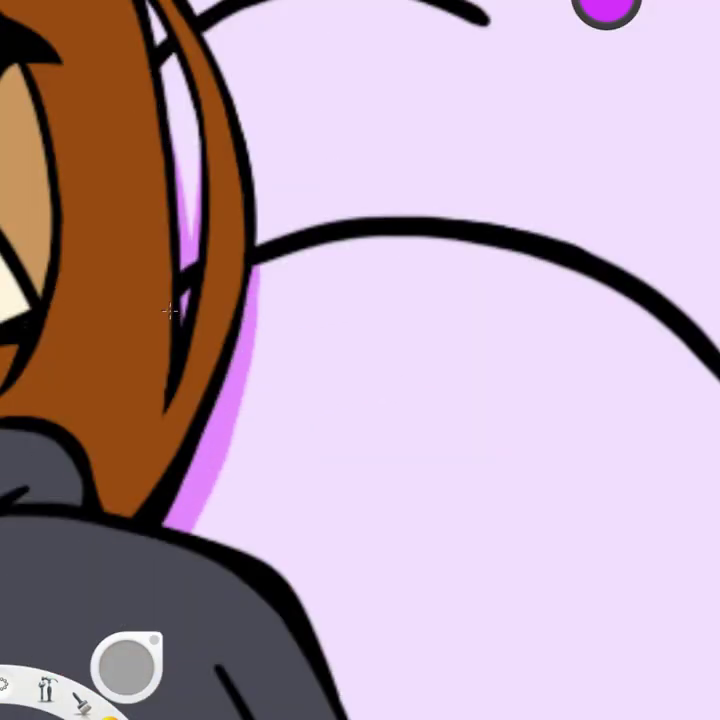
{"action": "left_click_drag", "start_coordinate": [170, 310], "coordinate": [30, 365]}
Step: Shade above the long arched cushion fold beside the hair, redoing the stroke along its tapered end
{"action": "mouse_move", "coordinate": [488, 372]}
{"action": "left_mouse_down"}
{"action": "mouse_move", "coordinate": [403, 309]}
{"action": "mouse_move", "coordinate": [115, 292]}
{"action": "left_mouse_up"}
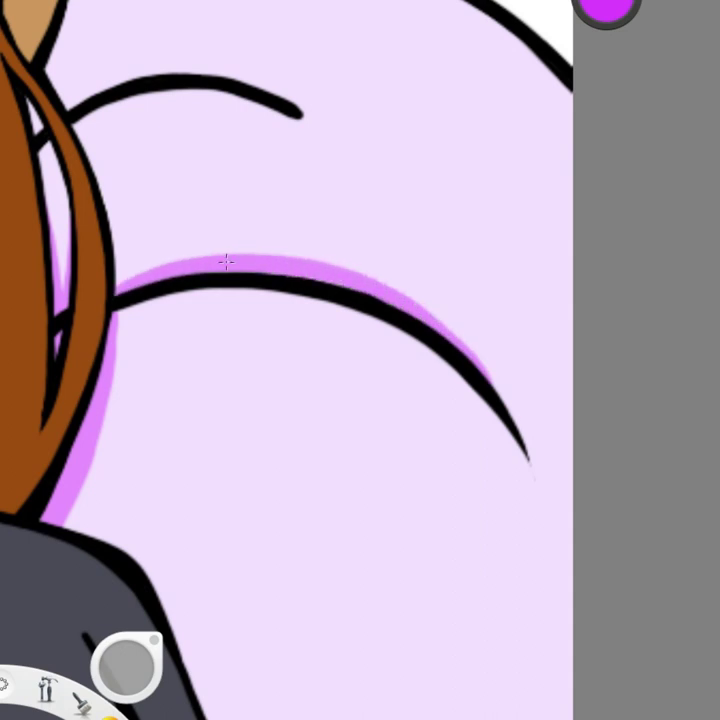
{"action": "mouse_move", "coordinate": [226, 261]}
{"action": "left_mouse_down"}
{"action": "mouse_move", "coordinate": [469, 349]}
{"action": "mouse_move", "coordinate": [509, 407]}
{"action": "left_mouse_up"}
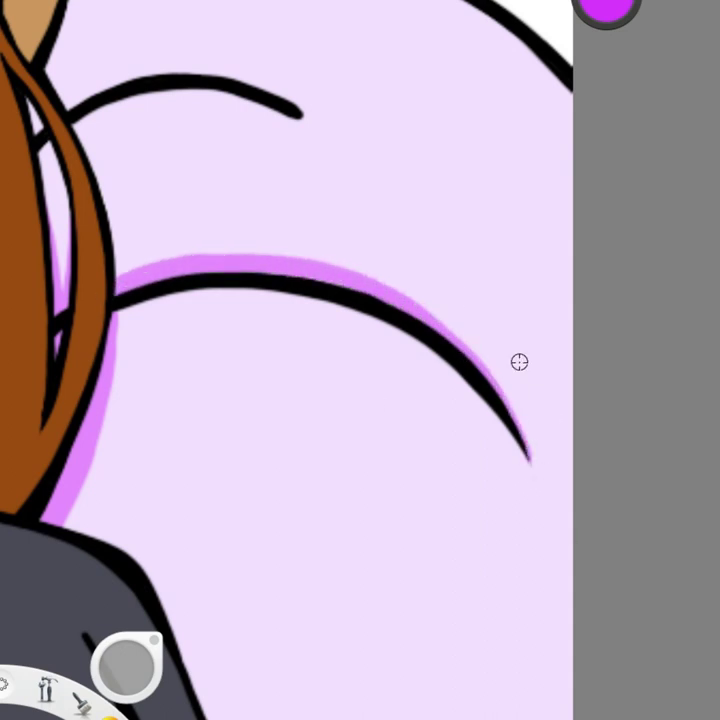
{"action": "key", "text": "ctrl+z"}
{"action": "left_click_drag", "start_coordinate": [240, 256], "coordinate": [391, 319]}
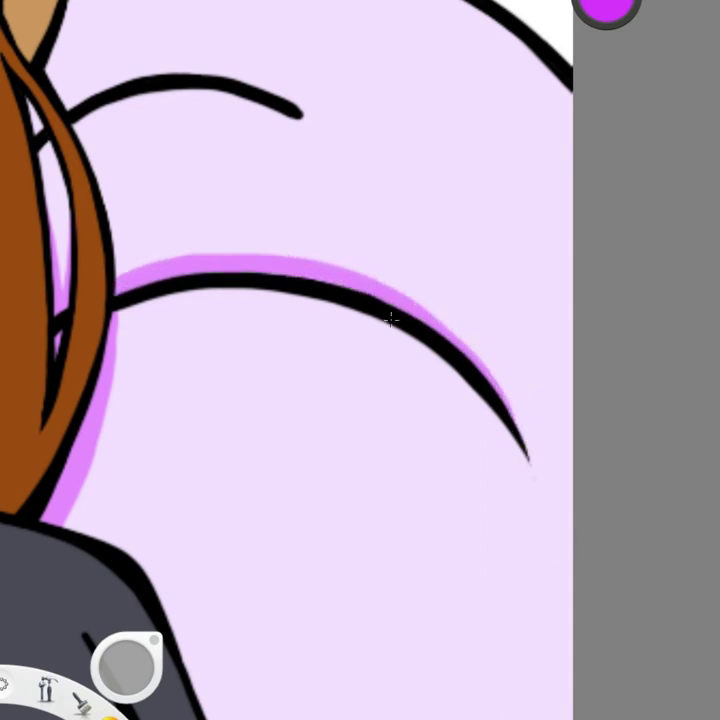
Step: Shade above the short upper cushion fold below the ear and deepen the purple shadow in the gap between the hair strands
{"action": "scroll", "coordinate": [360, 360], "scroll_direction": "down", "scroll_amount": 3}
{"action": "scroll", "coordinate": [360, 360], "scroll_direction": "up", "scroll_amount": 5}
{"action": "mouse_move", "coordinate": [466, 245]}
{"action": "left_mouse_down"}
{"action": "mouse_move", "coordinate": [362, 230]}
{"action": "mouse_move", "coordinate": [150, 262]}
{"action": "left_mouse_up"}
{"action": "left_click_drag", "start_coordinate": [140, 565], "coordinate": [135, 373]}
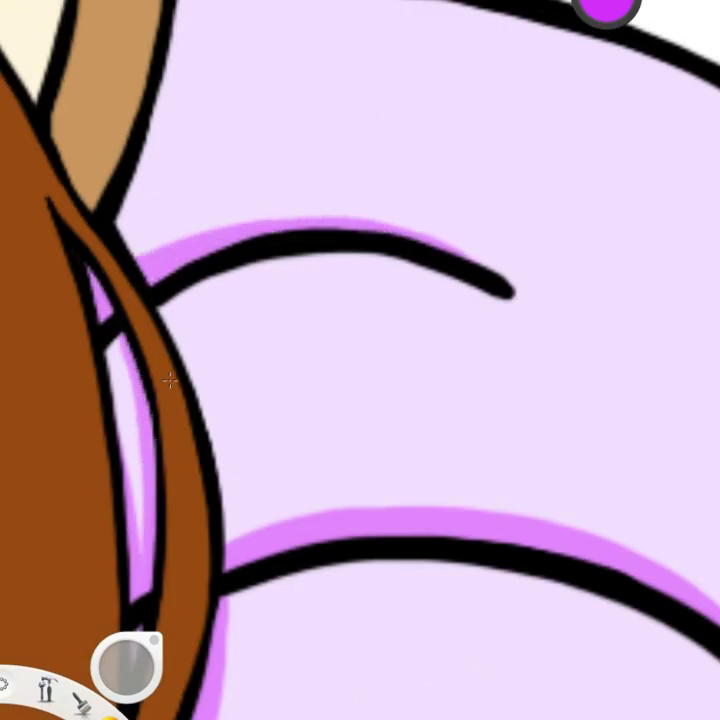
{"action": "left_click_drag", "start_coordinate": [232, 608], "coordinate": [259, 567]}
Step: Shade the cushion in purple along the ear above the visible eye and beneath the notch in its outer edge
{"action": "scroll", "coordinate": [360, 360], "scroll_direction": "down", "scroll_amount": 3}
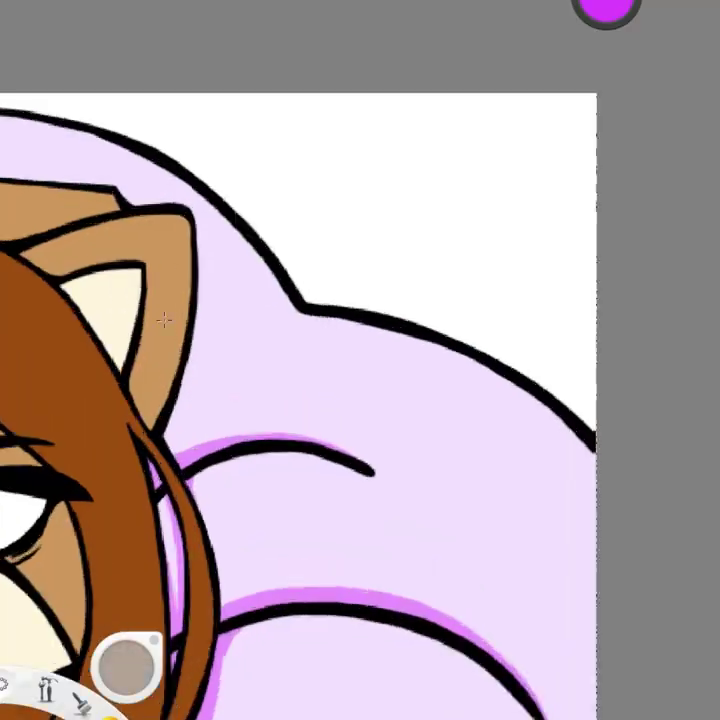
{"action": "scroll", "coordinate": [360, 360], "scroll_direction": "up", "scroll_amount": 3}
{"action": "left_click_drag", "start_coordinate": [209, 156], "coordinate": [197, 545]}
{"action": "scroll", "coordinate": [207, 368], "scroll_direction": "right", "scroll_amount": 3}
{"action": "scroll", "coordinate": [207, 368], "scroll_direction": "down", "scroll_amount": 2}
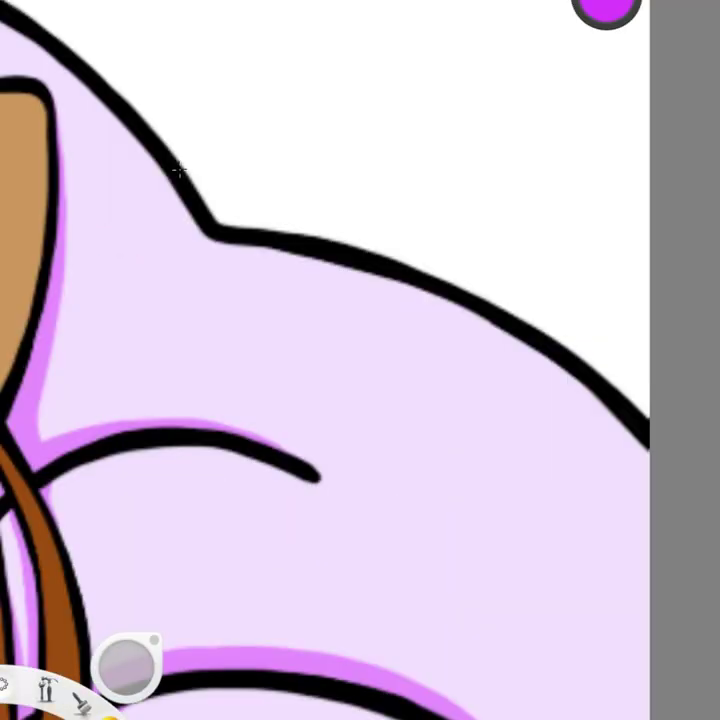
{"action": "left_click_drag", "start_coordinate": [209, 233], "coordinate": [185, 335]}
{"action": "left_click_drag", "start_coordinate": [290, 252], "coordinate": [183, 248]}
Step: Extend the purple shadow along the large lower cushion fold and beside the waist on the raised-arm side
{"action": "scroll", "coordinate": [183, 248], "scroll_direction": "down", "scroll_amount": 5}
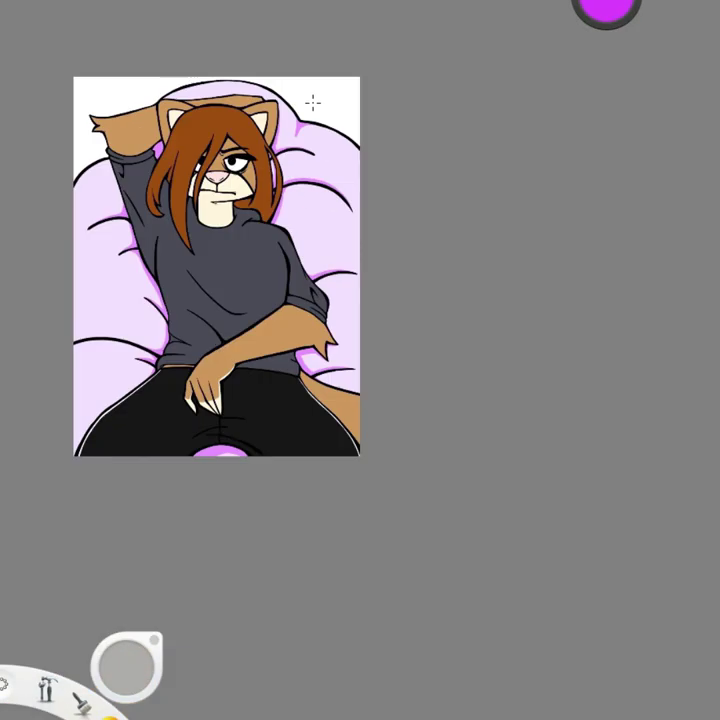
{"action": "scroll", "coordinate": [148, 405], "scroll_direction": "up", "scroll_amount": 5}
{"action": "left_click_drag", "start_coordinate": [352, 430], "coordinate": [468, 465]}
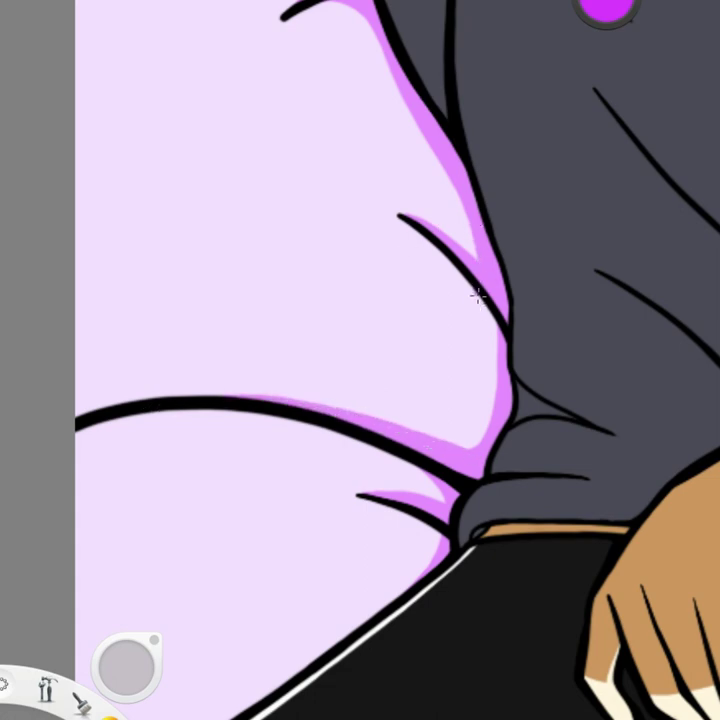
{"action": "left_click_drag", "start_coordinate": [472, 276], "coordinate": [505, 363]}
Step: Shade the cushion's upper corner in purple below the raised sleeve's cuff, along its outer edge and the sleeve
{"action": "scroll", "coordinate": [438, 454], "scroll_direction": "down", "scroll_amount": 5}
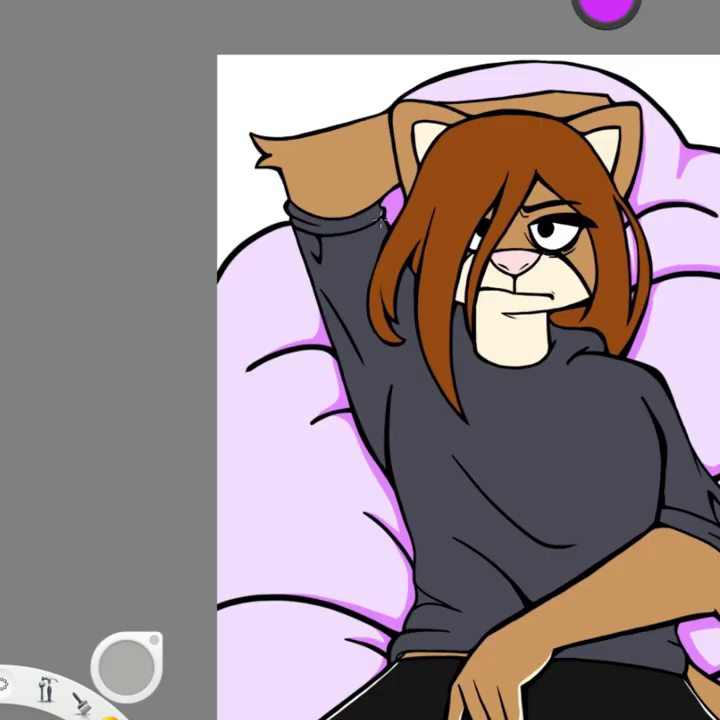
{"action": "scroll", "coordinate": [329, 289], "scroll_direction": "up", "scroll_amount": 5}
{"action": "left_click_drag", "start_coordinate": [200, 160], "coordinate": [292, 254]}
{"action": "mouse_move", "coordinate": [170, 135]}
{"action": "left_mouse_down"}
{"action": "mouse_move", "coordinate": [240, 113]}
{"action": "mouse_move", "coordinate": [243, 174]}
{"action": "left_mouse_up"}
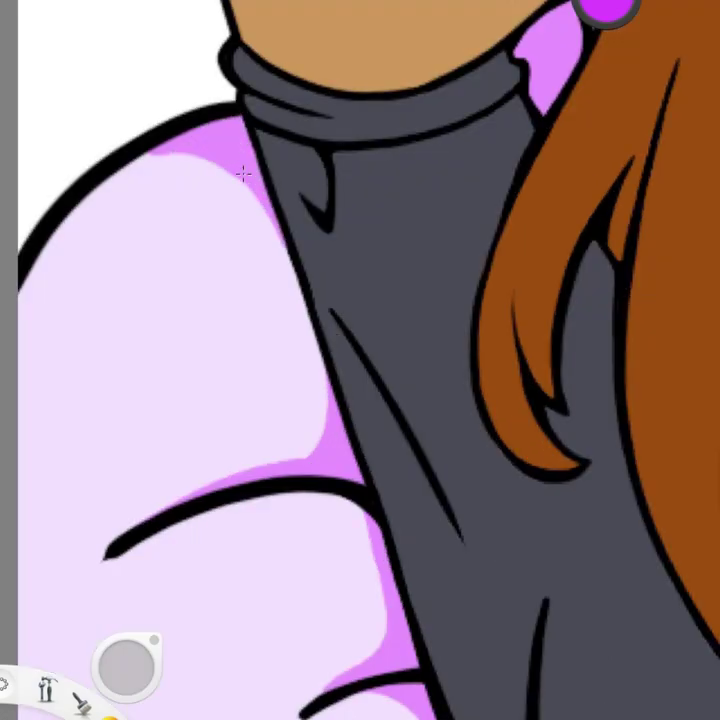
Step: Shade the cushion in purple along the bent arm's shoulder, starting from the corner beside the hair
{"action": "scroll", "coordinate": [281, 238], "scroll_direction": "down", "scroll_amount": 5}
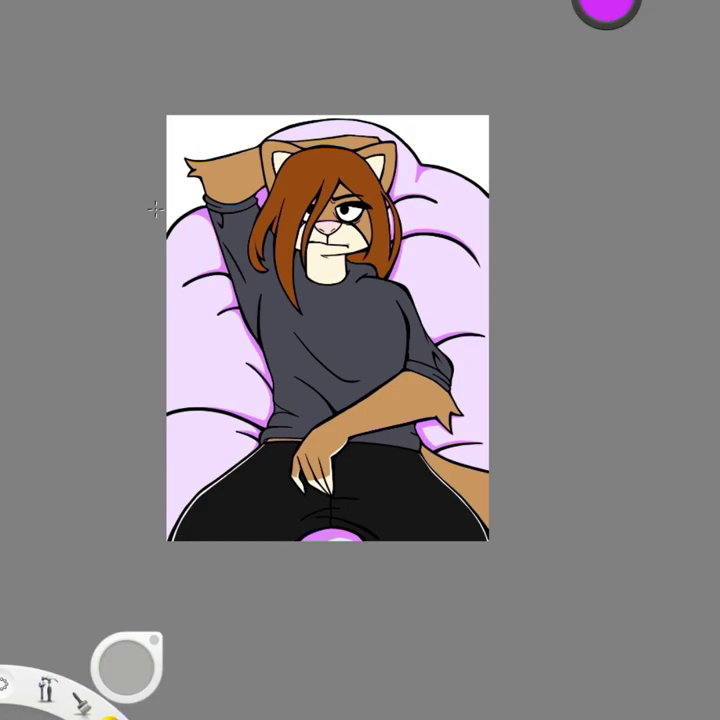
{"action": "scroll", "coordinate": [156, 209], "scroll_direction": "up", "scroll_amount": 5}
{"action": "scroll", "coordinate": [217, 402], "scroll_direction": "down", "scroll_amount": 3}
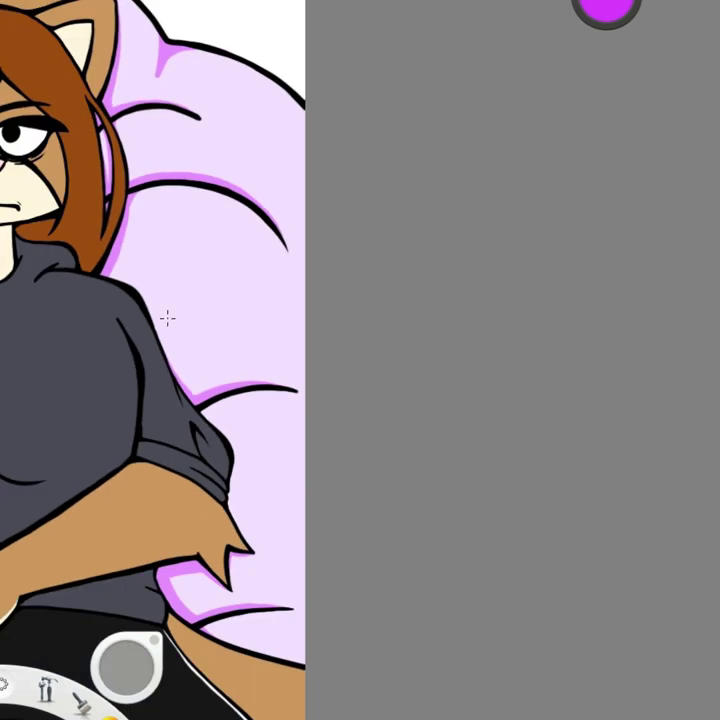
{"action": "scroll", "coordinate": [167, 318], "scroll_direction": "up", "scroll_amount": 4}
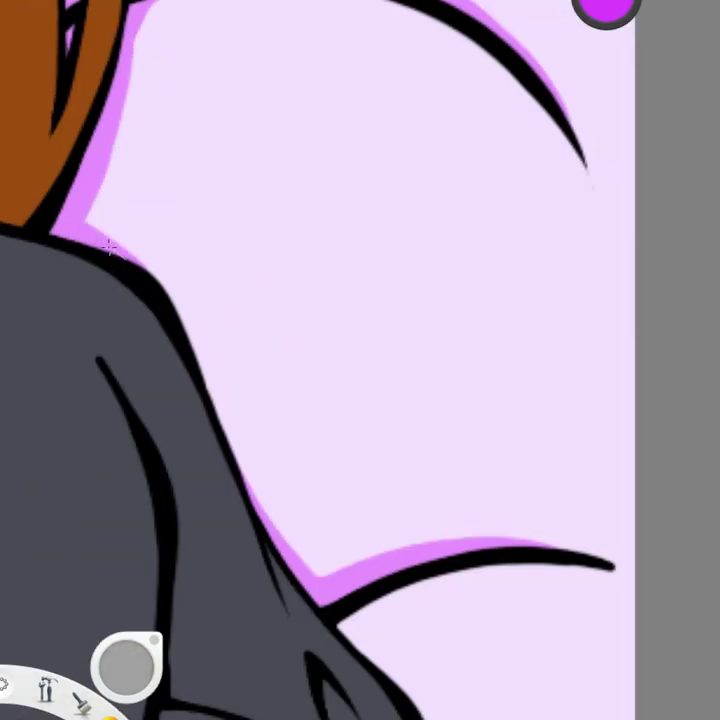